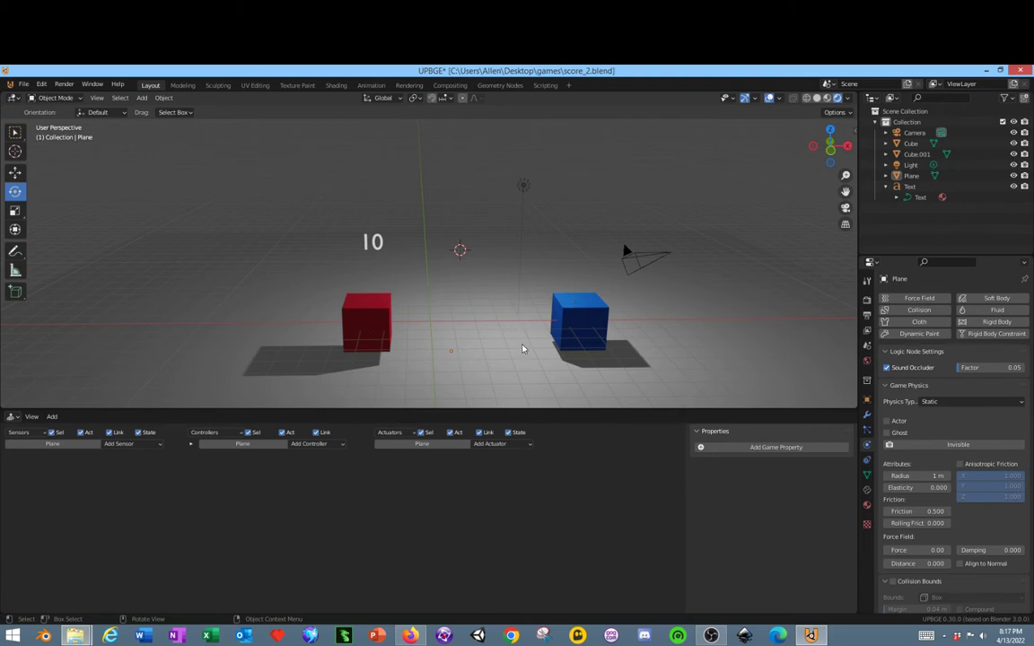
Step: Examine the logic bricks attached to the score text, the red cube and the blue cube
scroll(511, 345, up, 2)
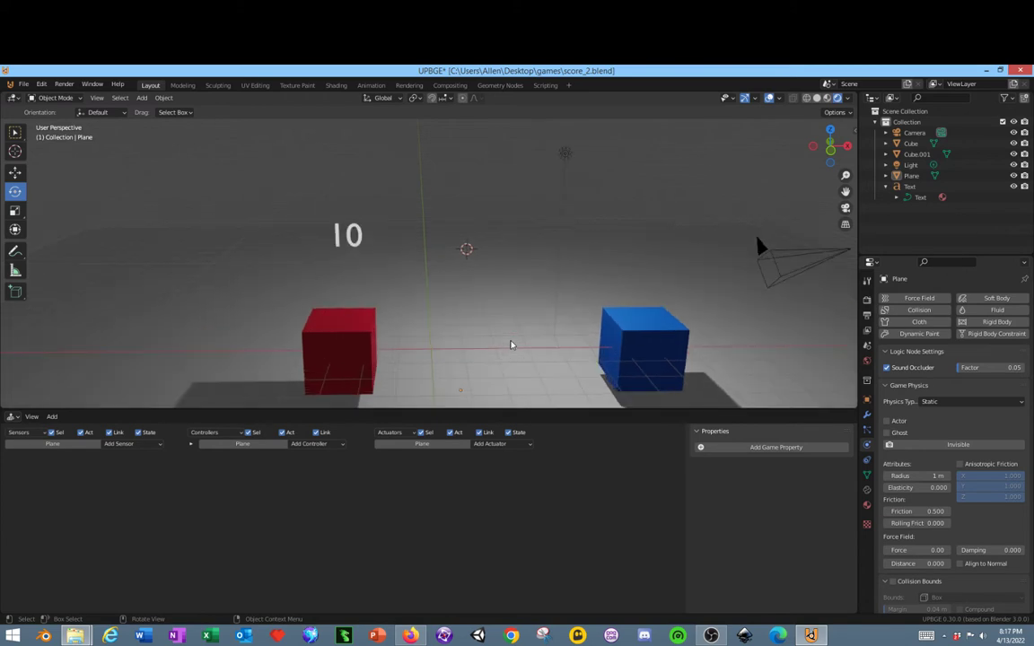
click(358, 237)
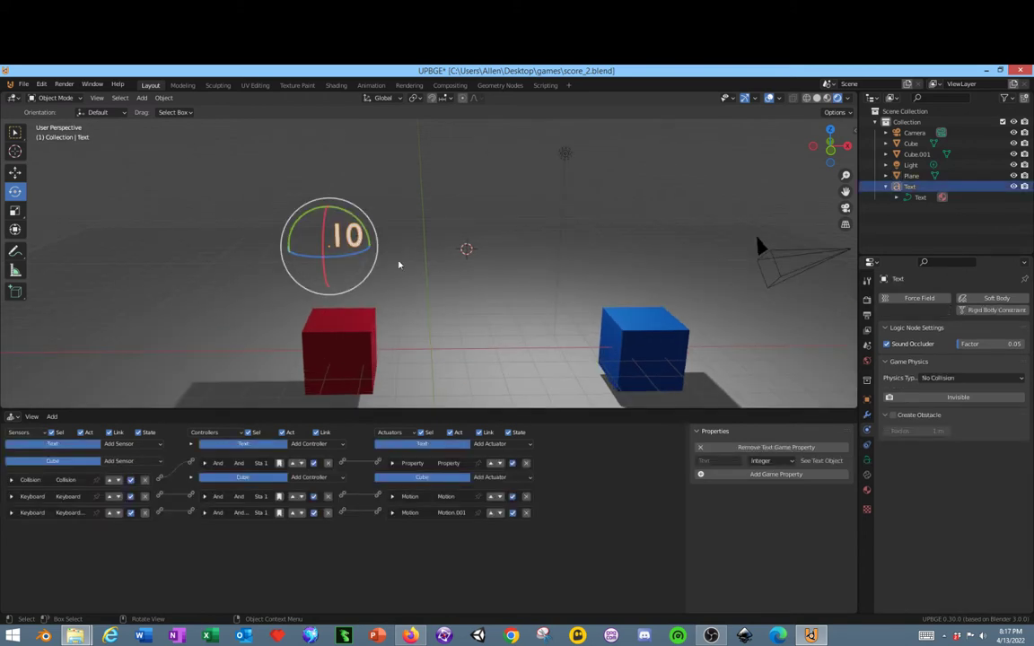
click(639, 351)
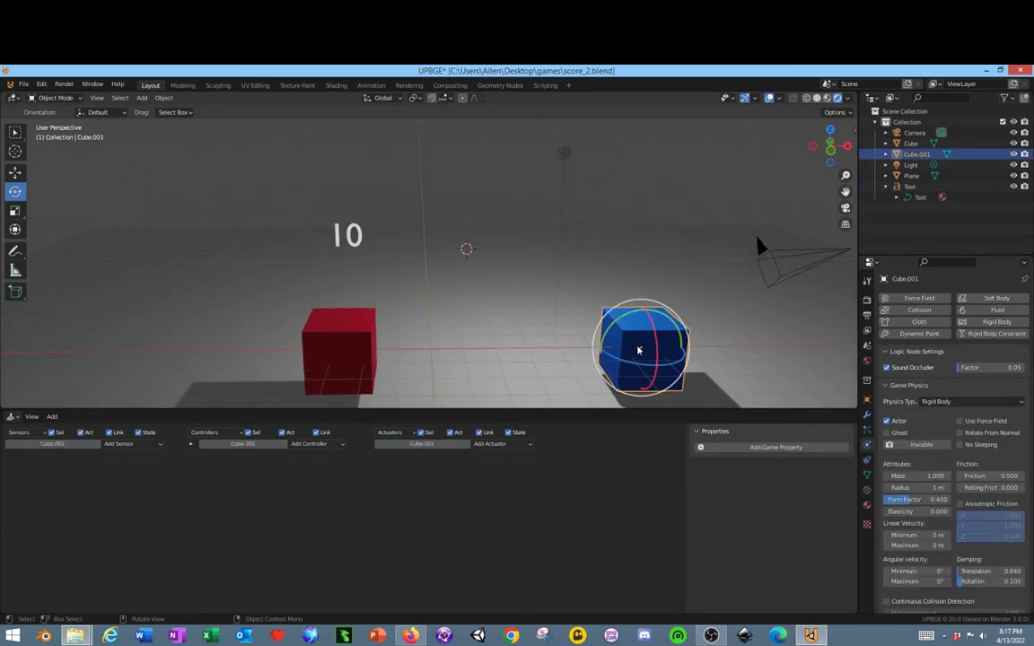
click(337, 345)
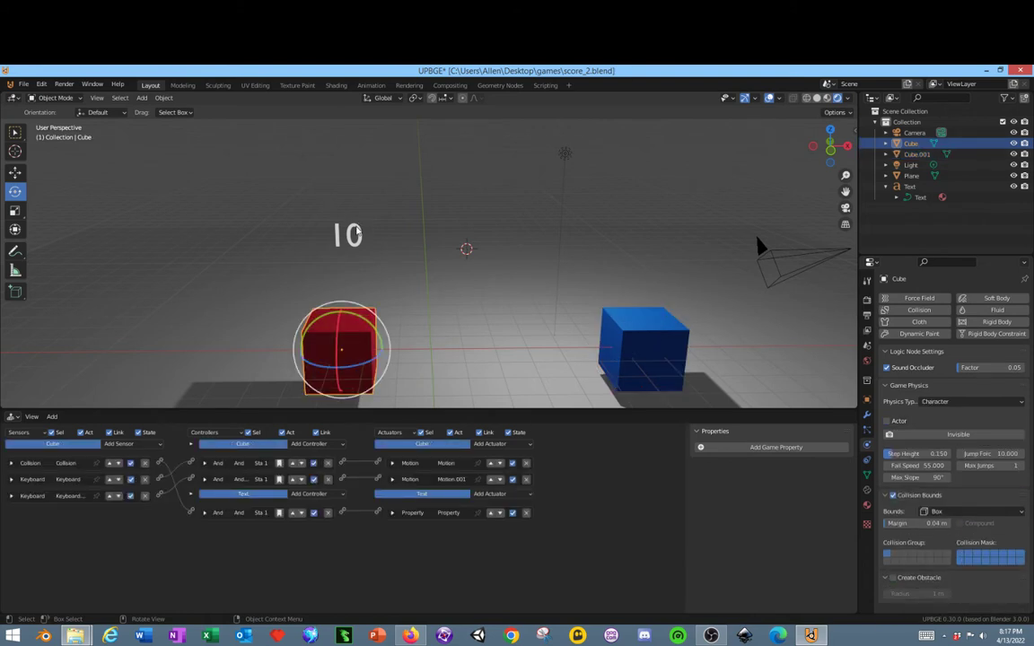
click(356, 232)
click(325, 351)
click(352, 235)
click(325, 337)
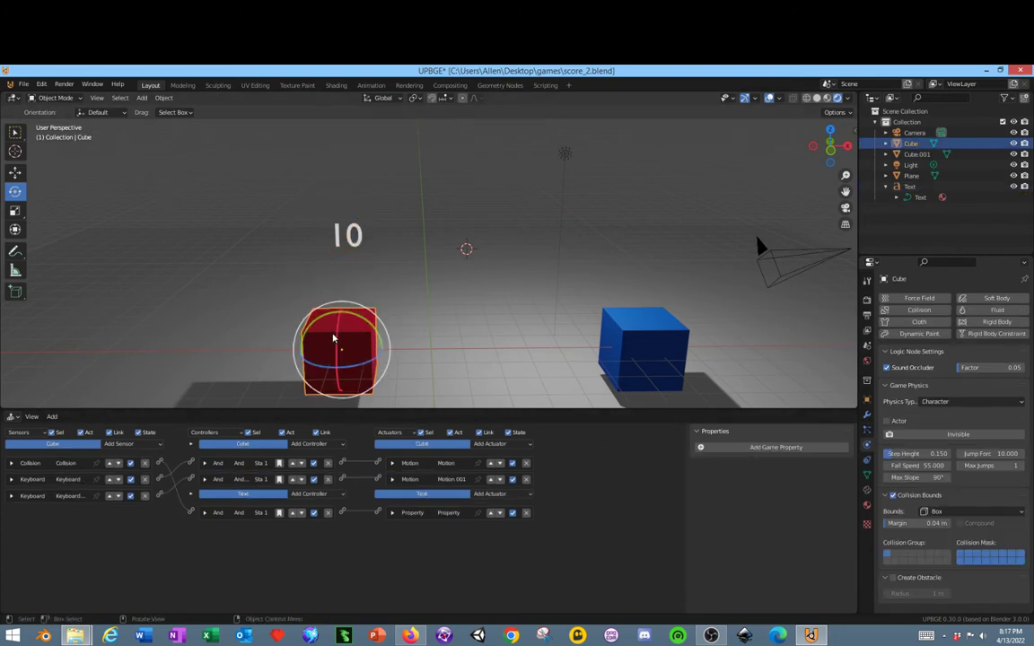
Step: Add a Property sensor to the score text that evaluates whether the Text property is Equal to 0
click(356, 238)
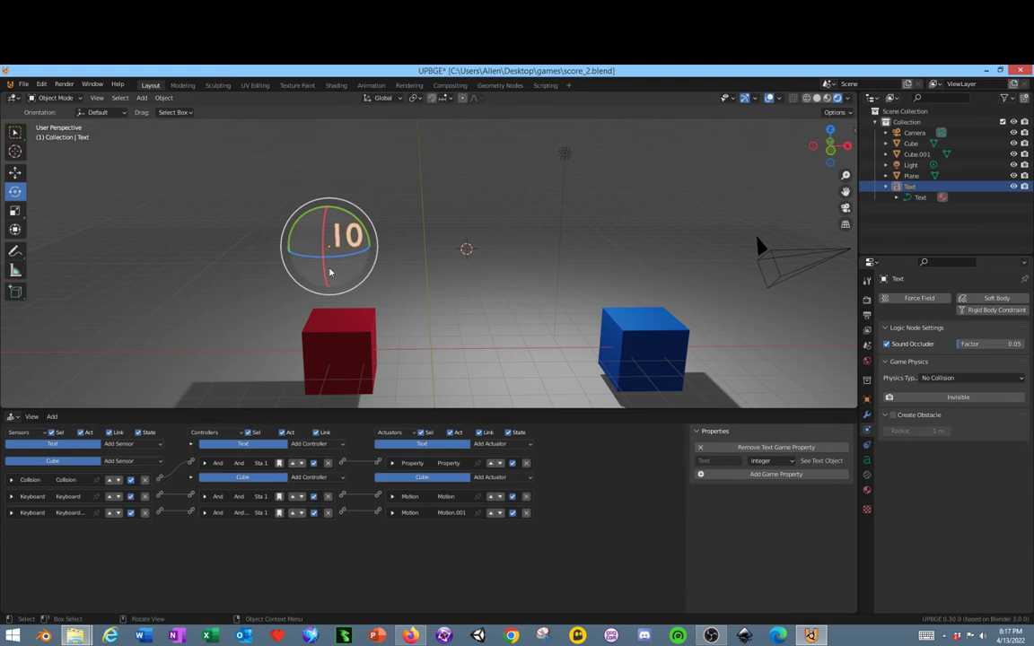
click(129, 446)
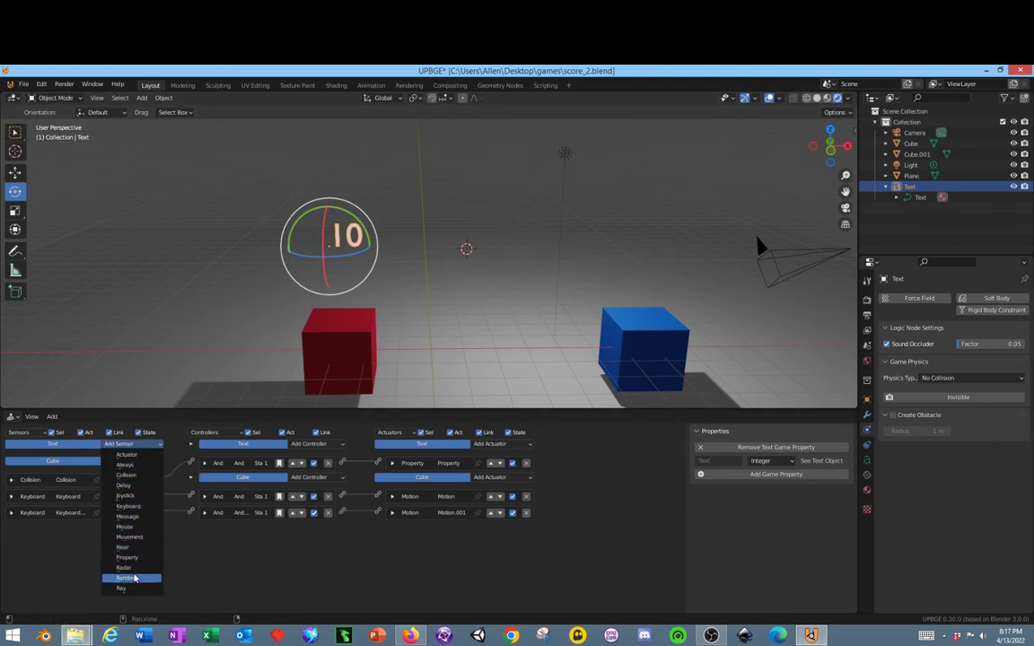
click(134, 557)
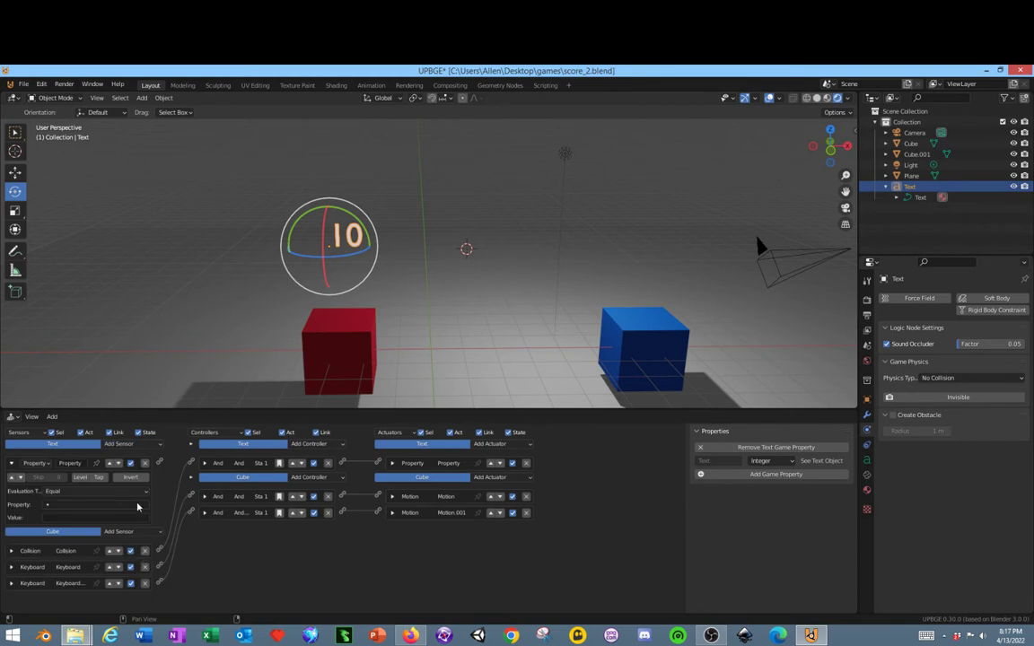
click(91, 506)
click(85, 518)
click(108, 518)
Step: Add a Game actuator set to Restart Game to the score text and link the new Property sensor to it
click(485, 444)
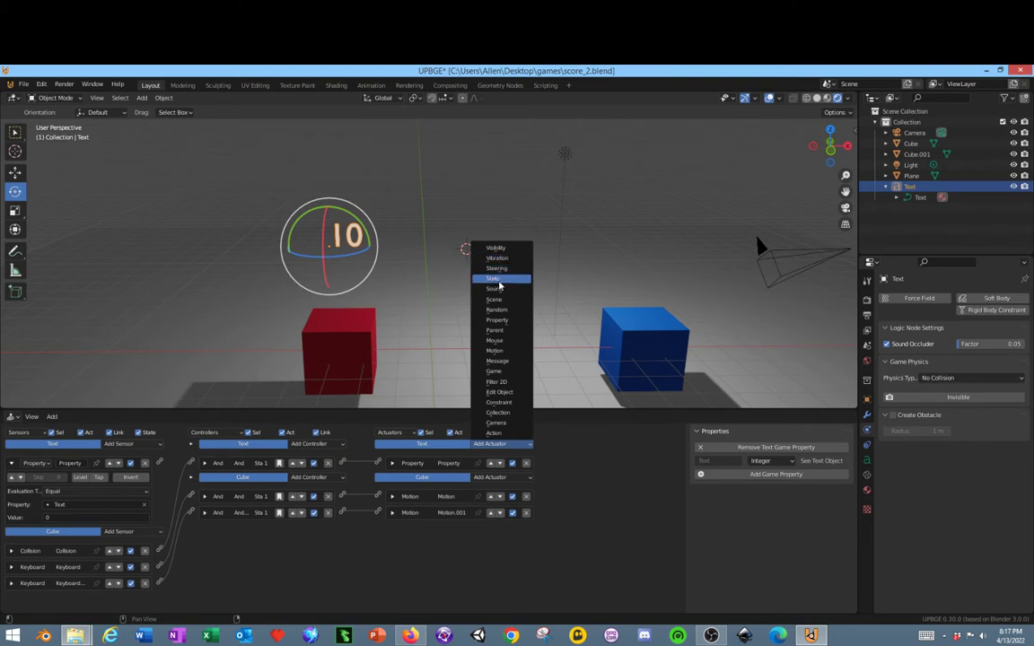
click(502, 373)
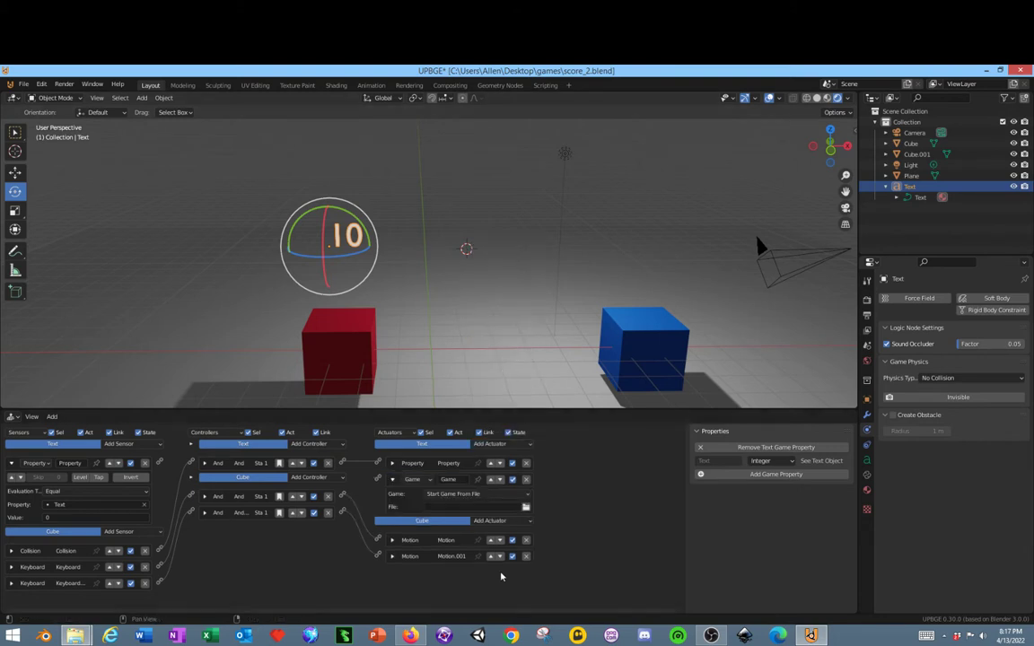
click(58, 444)
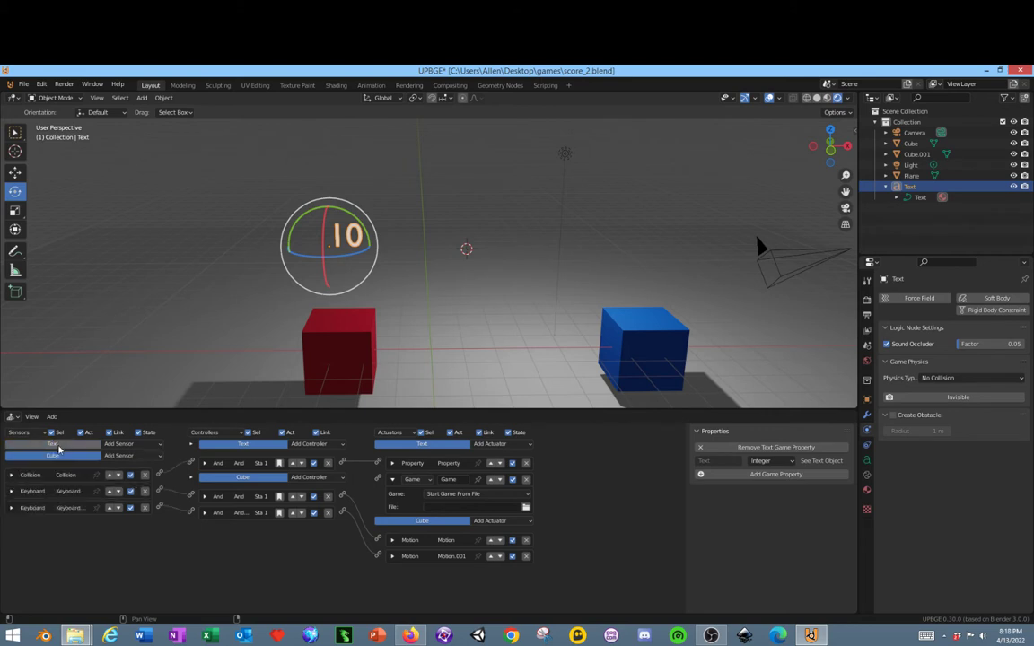
click(56, 447)
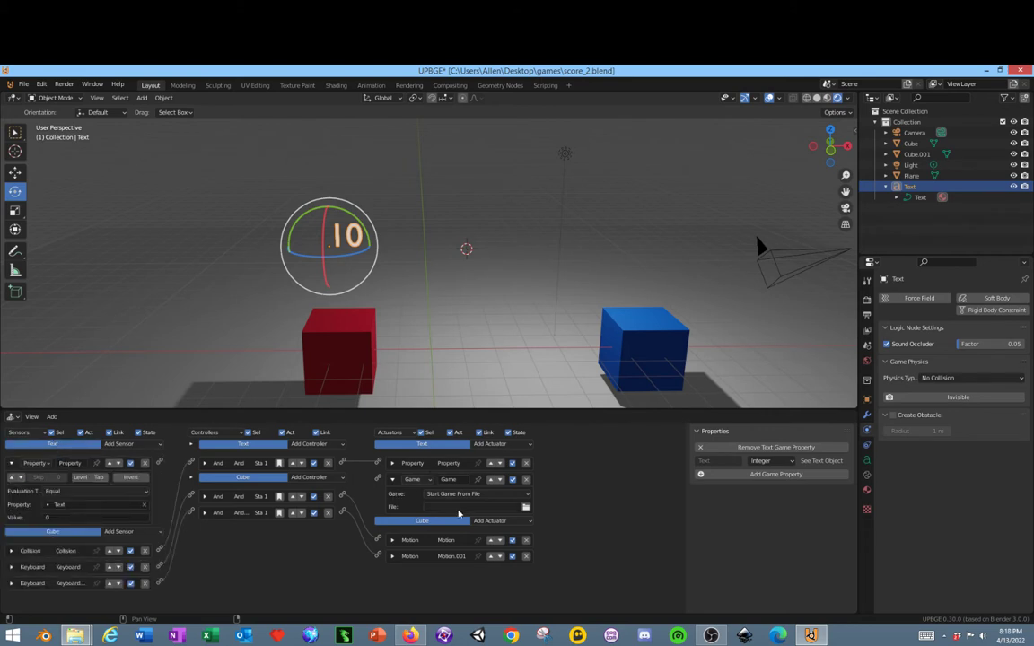
click(413, 481)
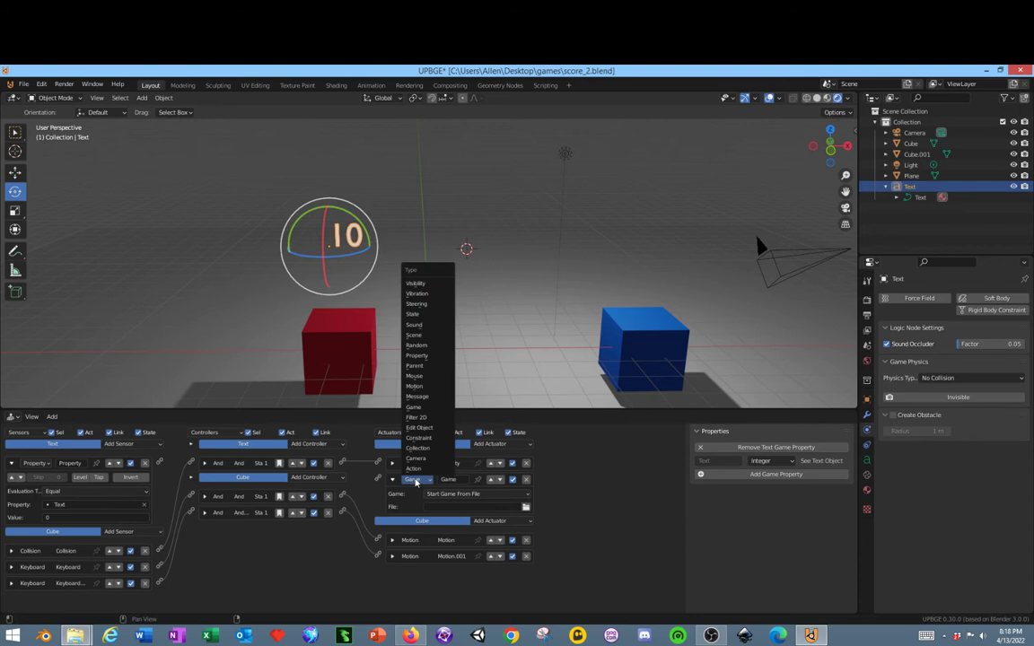
click(415, 482)
click(462, 494)
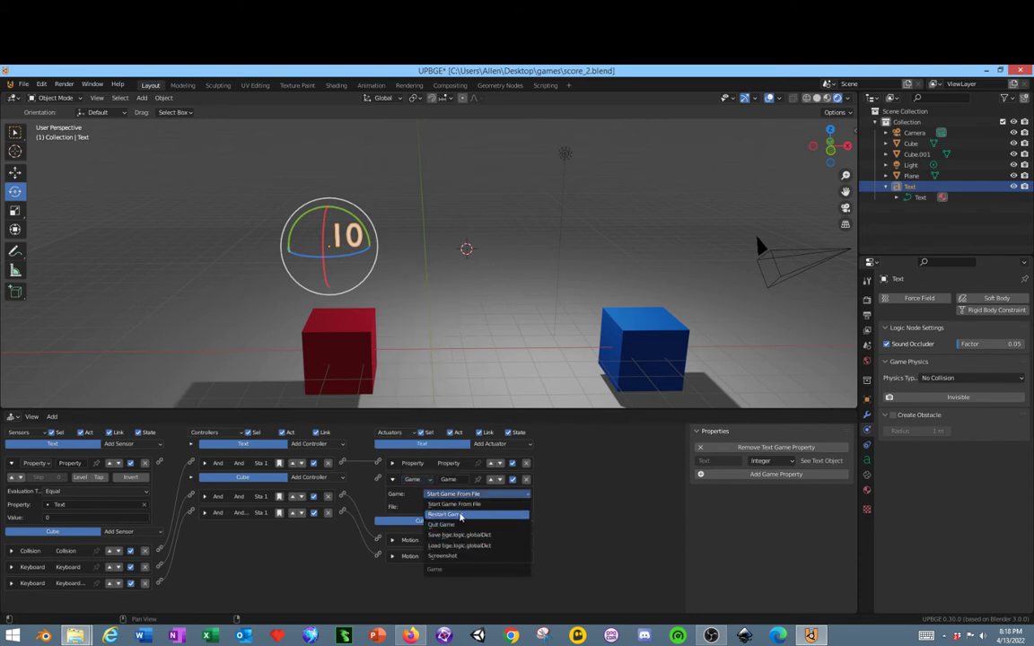
click(461, 515)
drag(160, 462, 379, 478)
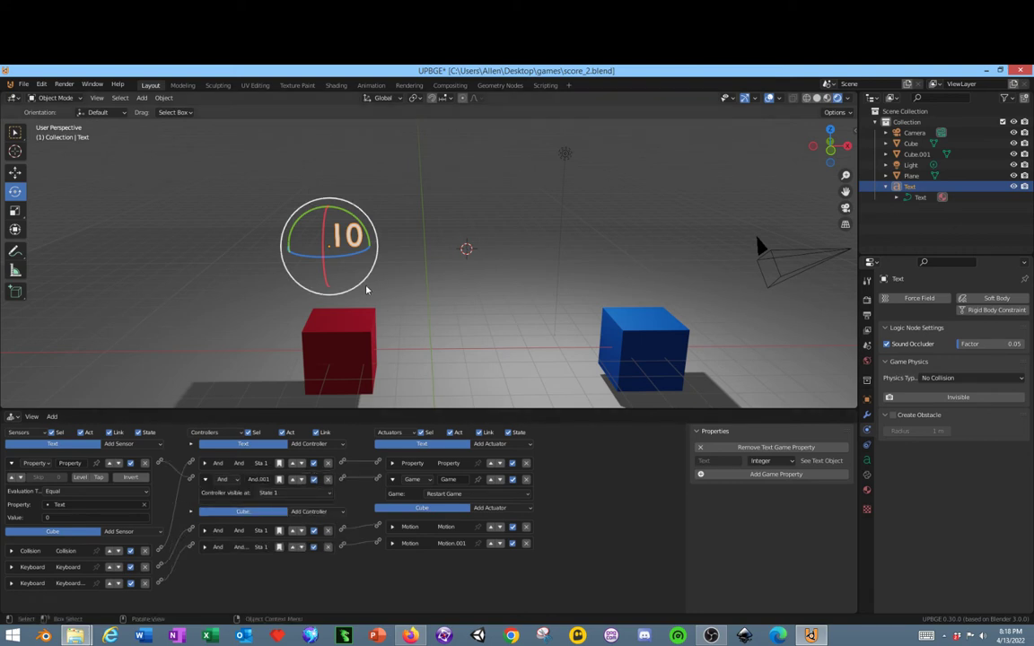
Step: Test the game by moving the red cube into the blue cube through two countdowns from 10 to 0, and end the test
key(p)
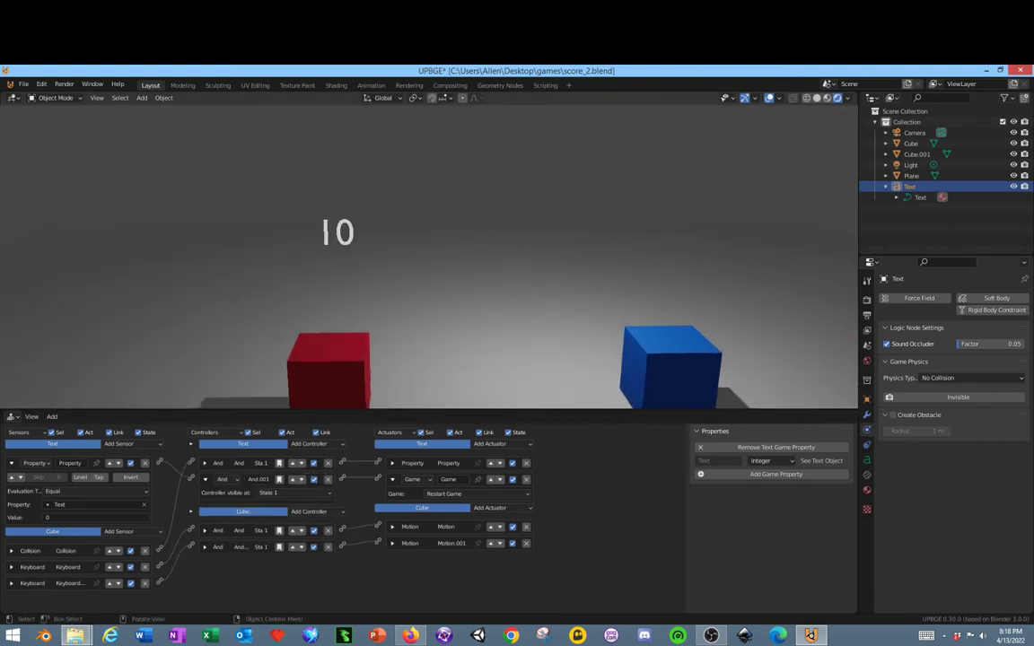
key(Right)
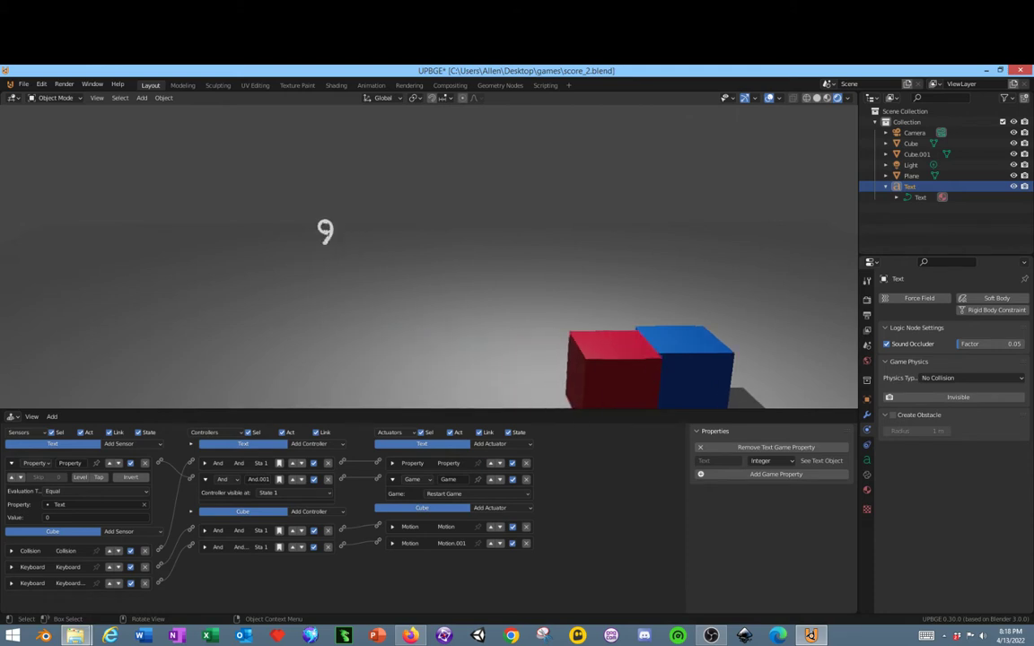
key(Right)
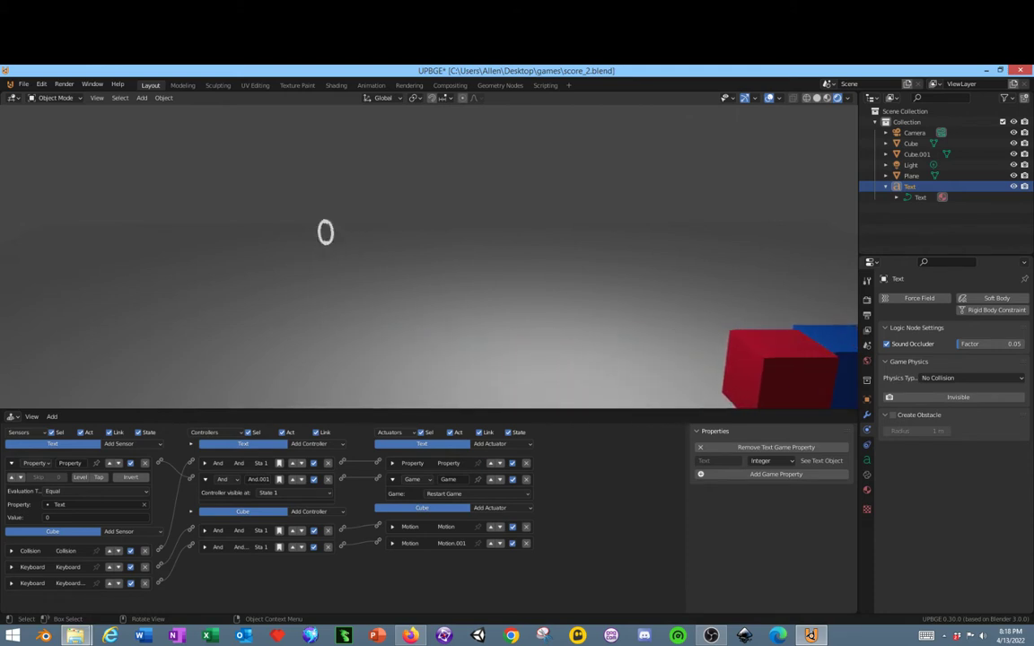
key(Right)
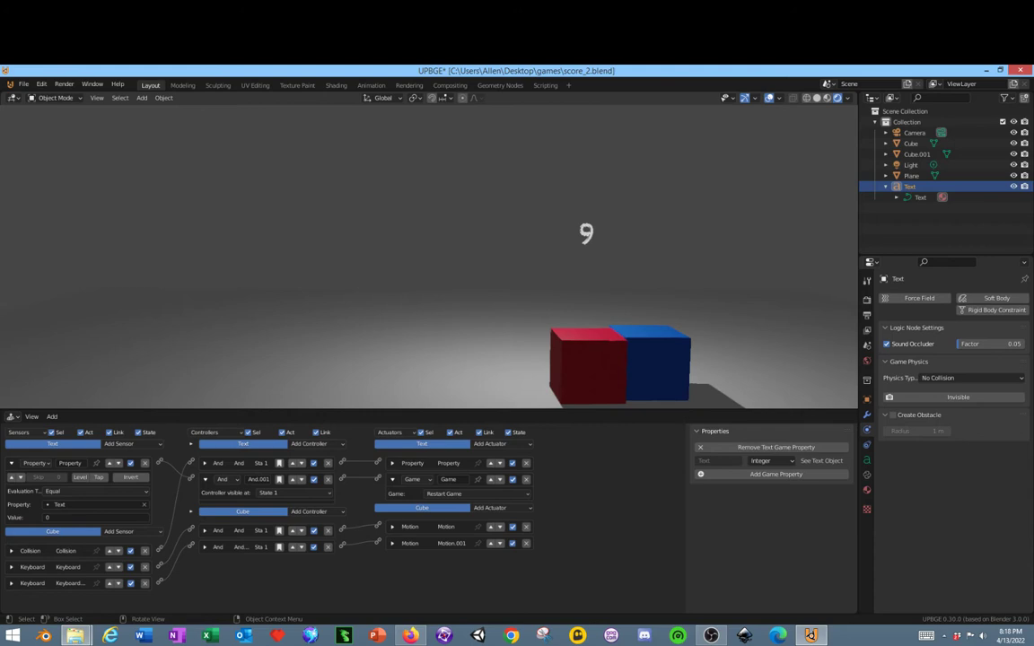
key(Right)
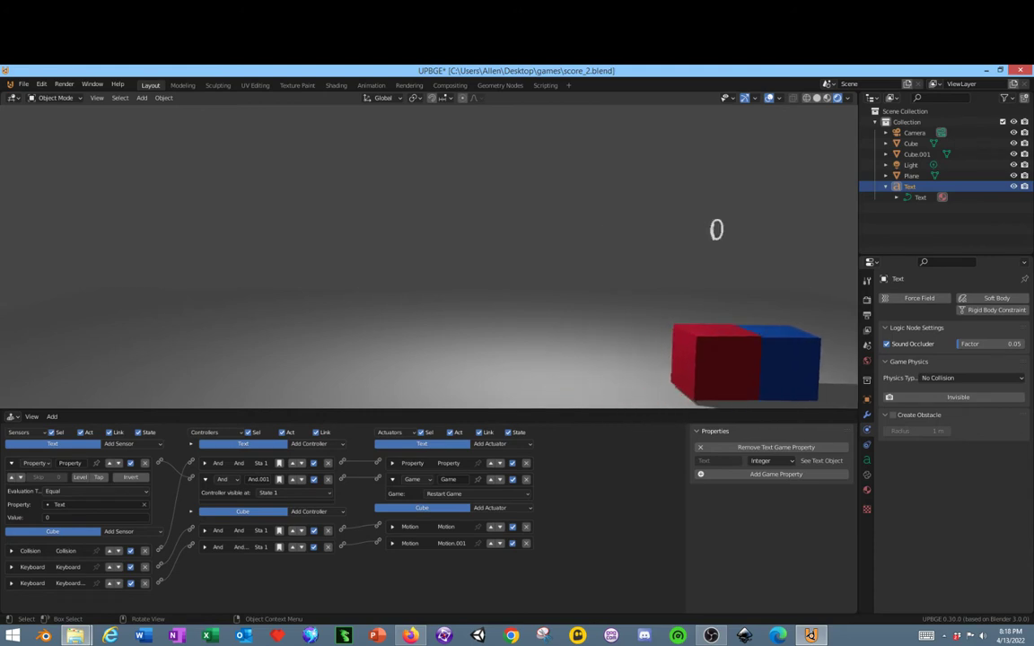
key(Escape)
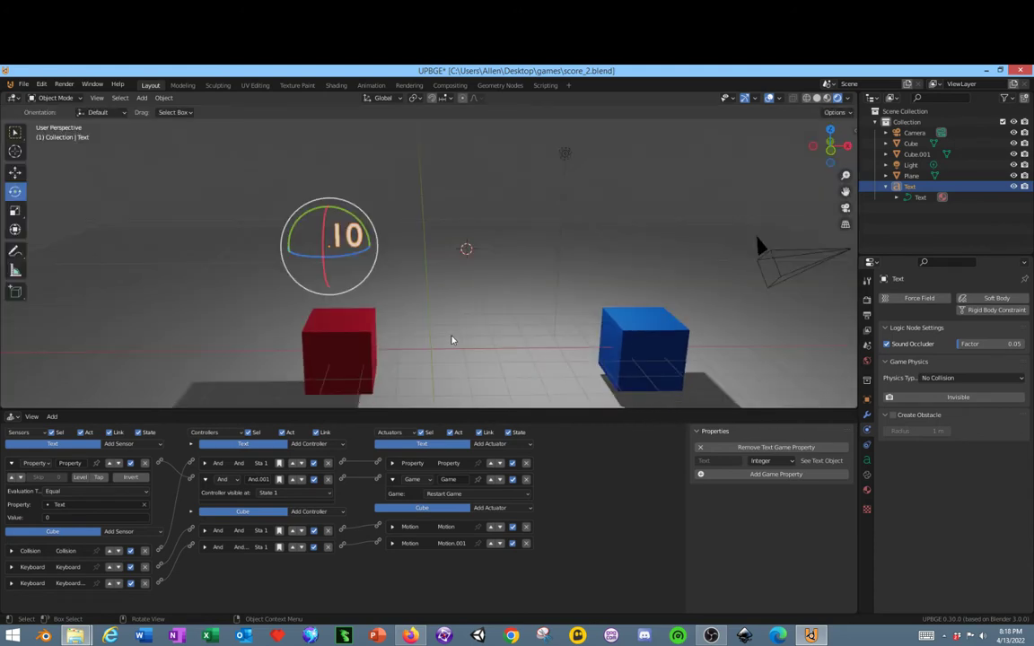
Step: Launch a second UPBGE window from its program folder, load score_2.blend, and replace it with the recent file SCORE_DOOR.blend
scroll(442, 335, down, 4)
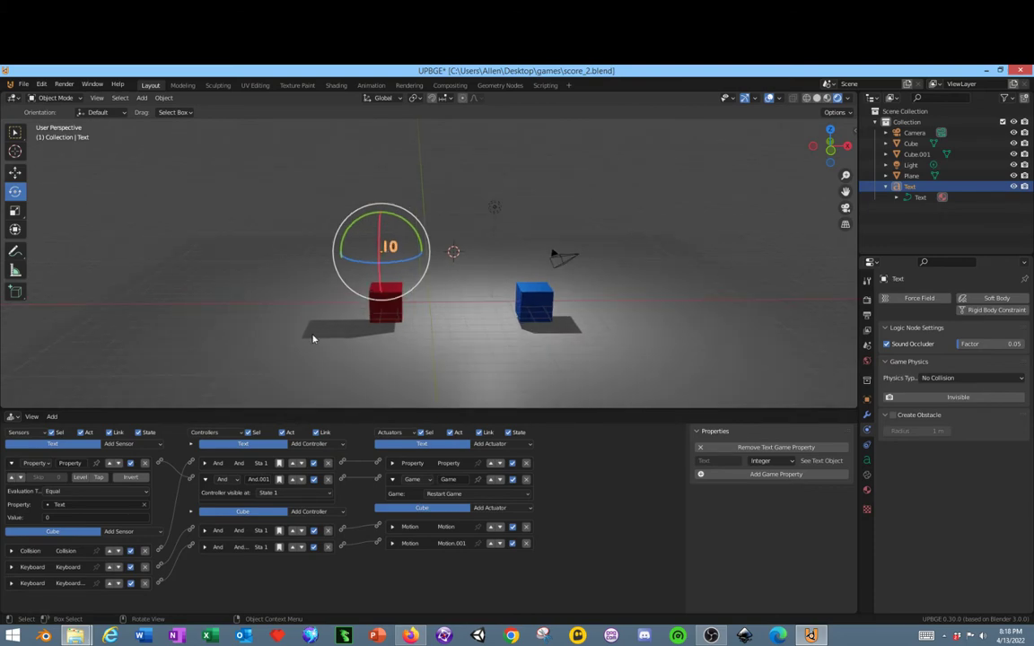
mouse_move(76, 635)
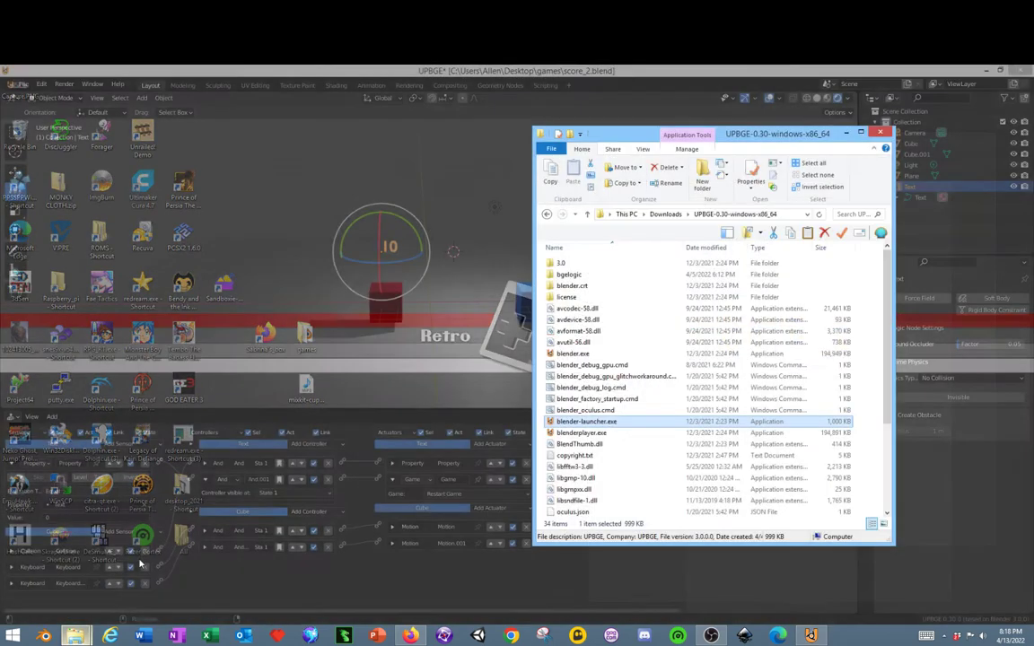
click(70, 579)
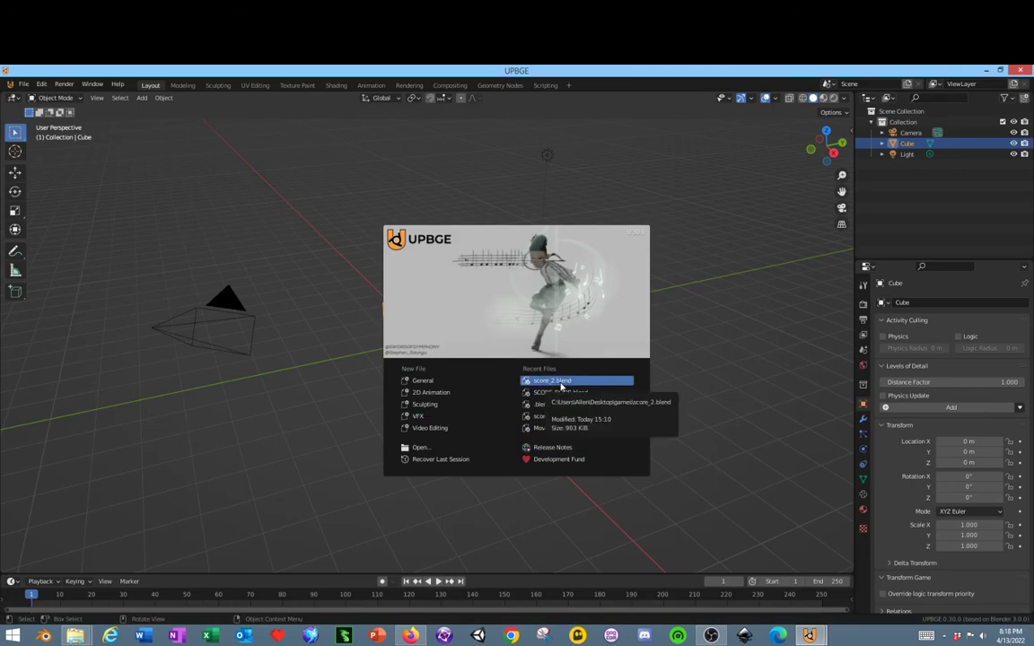
click(561, 385)
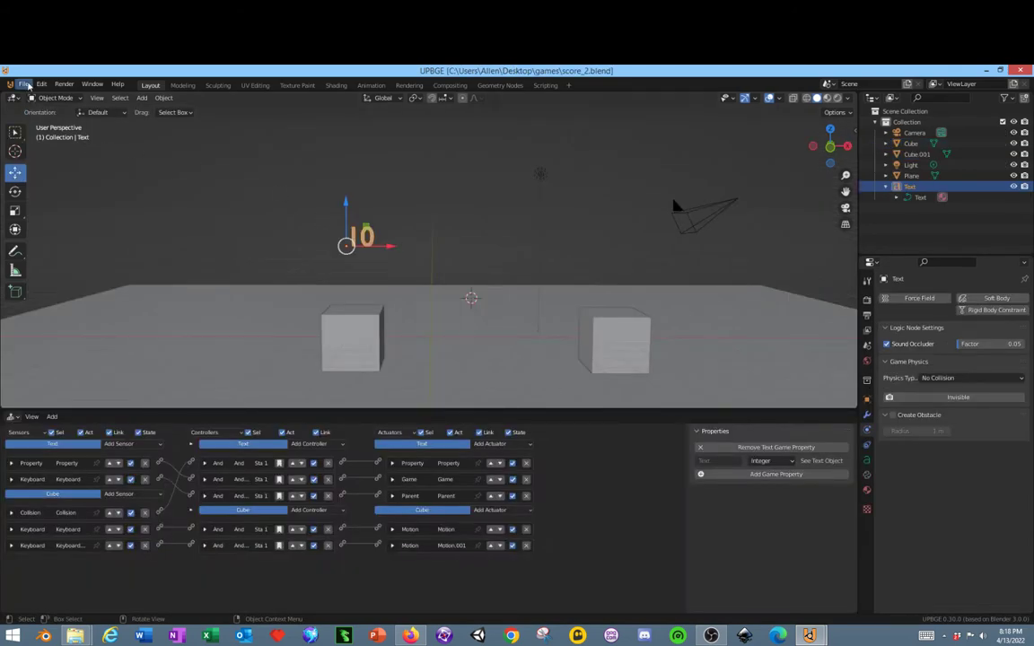
click(23, 83)
mouse_move(80, 118)
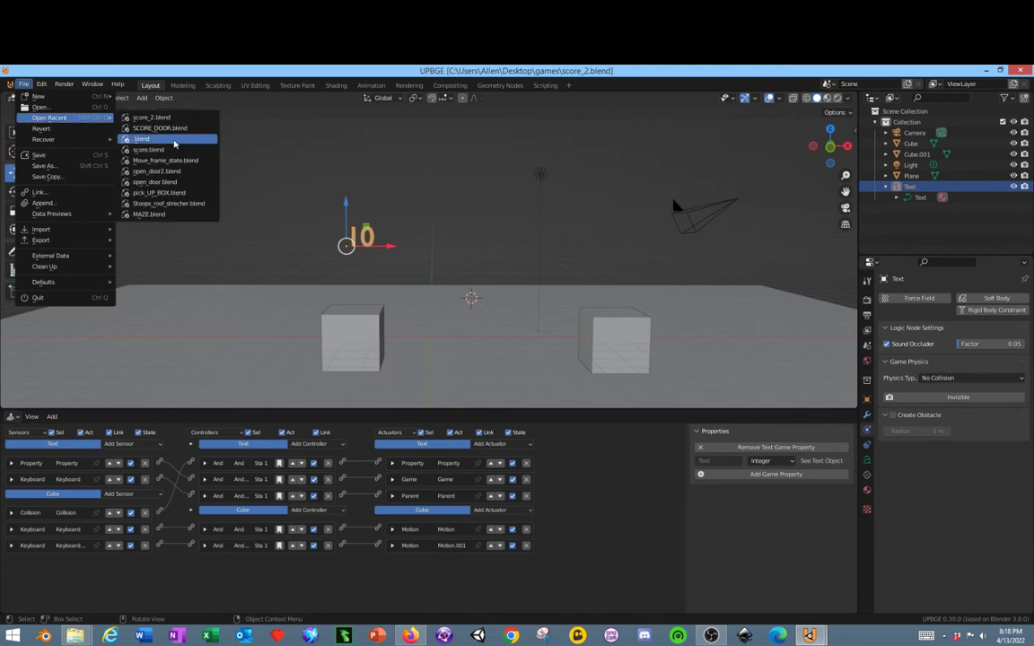
click(165, 129)
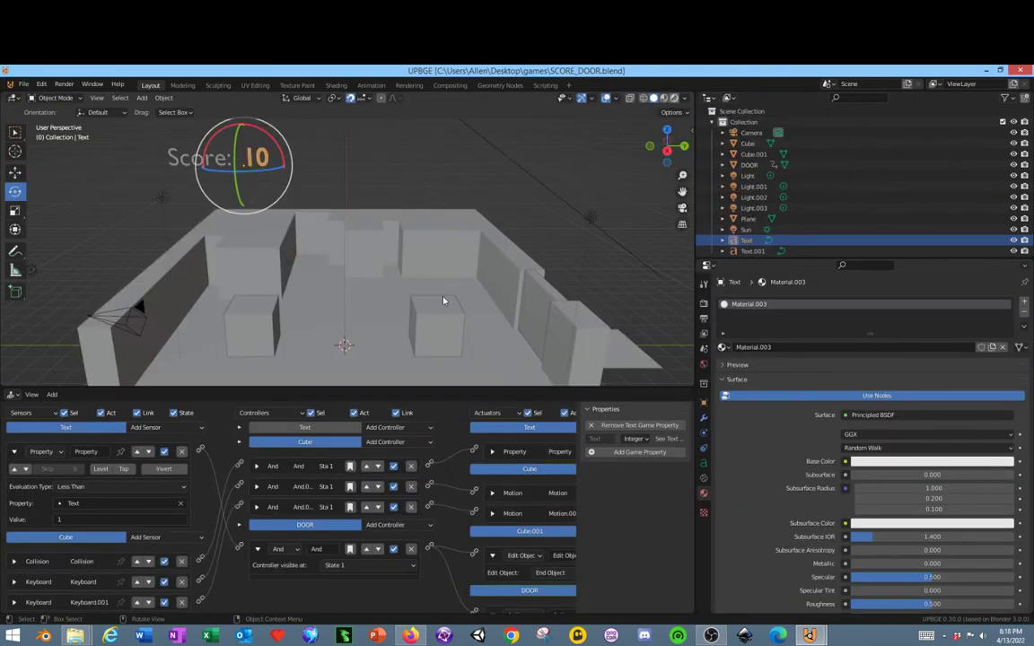
Step: Display the walled room in rendered shading and start the game
mouse_move(379, 337)
middle_down()
mouse_move(394, 358)
mouse_move(379, 386)
middle_up()
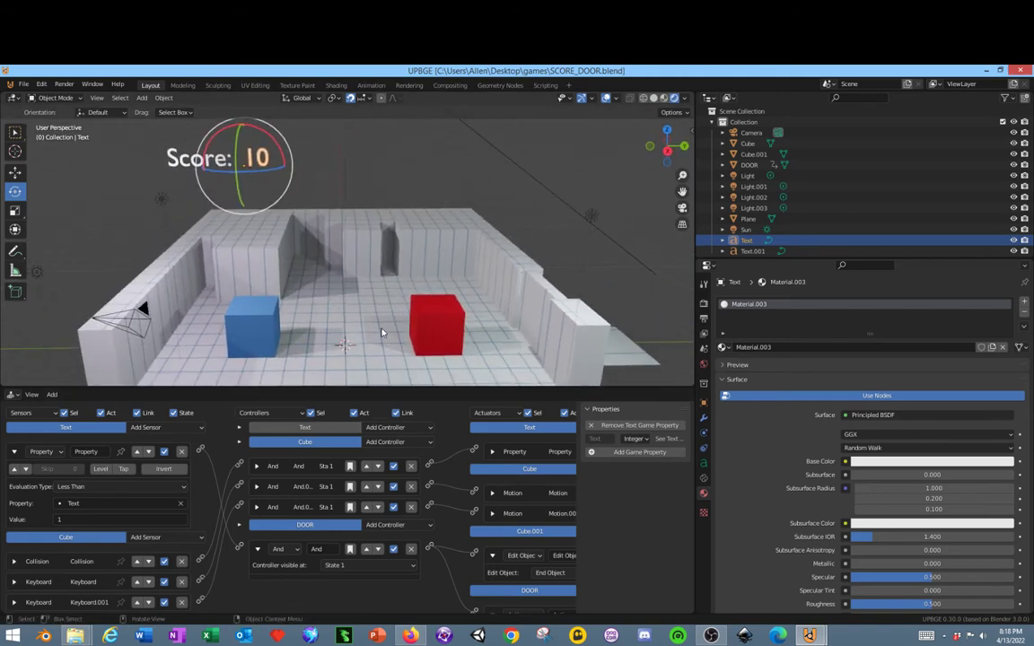
click(381, 333)
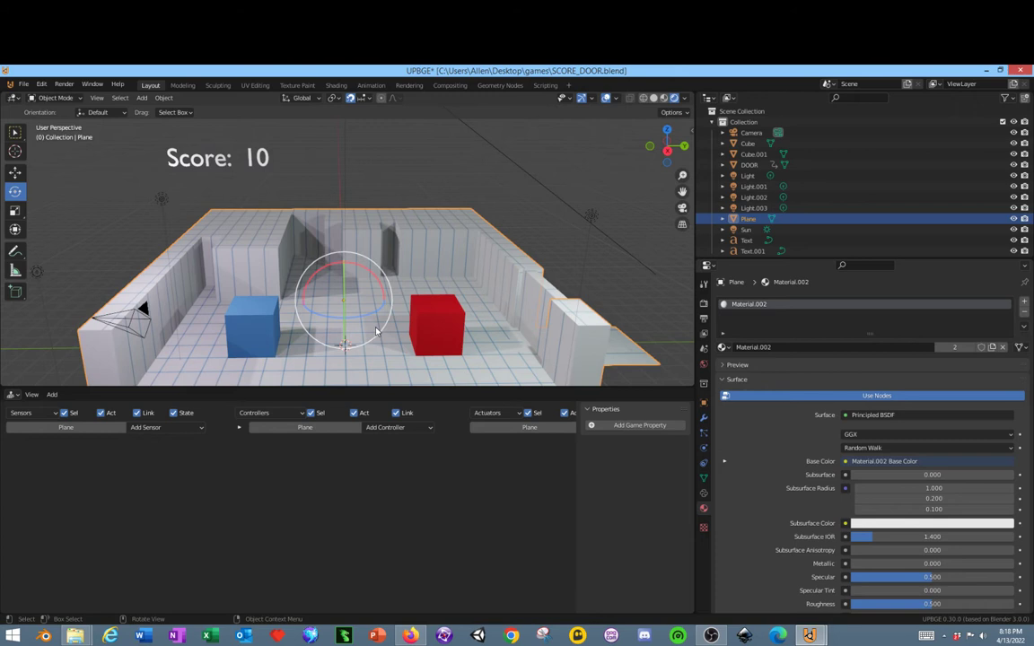
key(p)
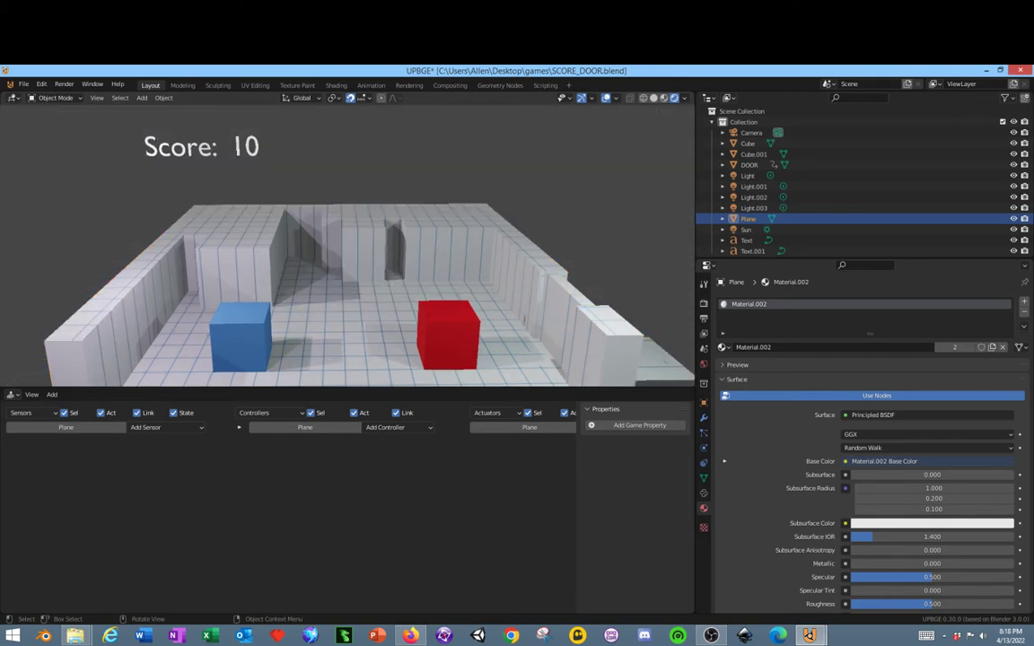
Step: Bump the blue cube repeatedly against the red cube until the score reaches 0, and drive it out through the door opening
key(Right)
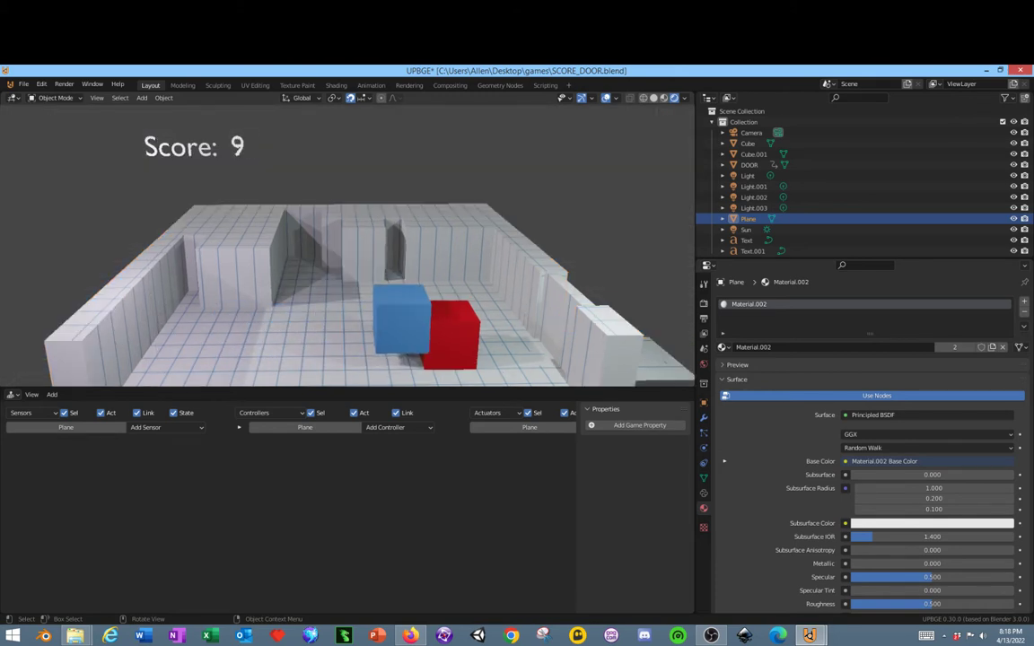
key(Left)
key(Right)
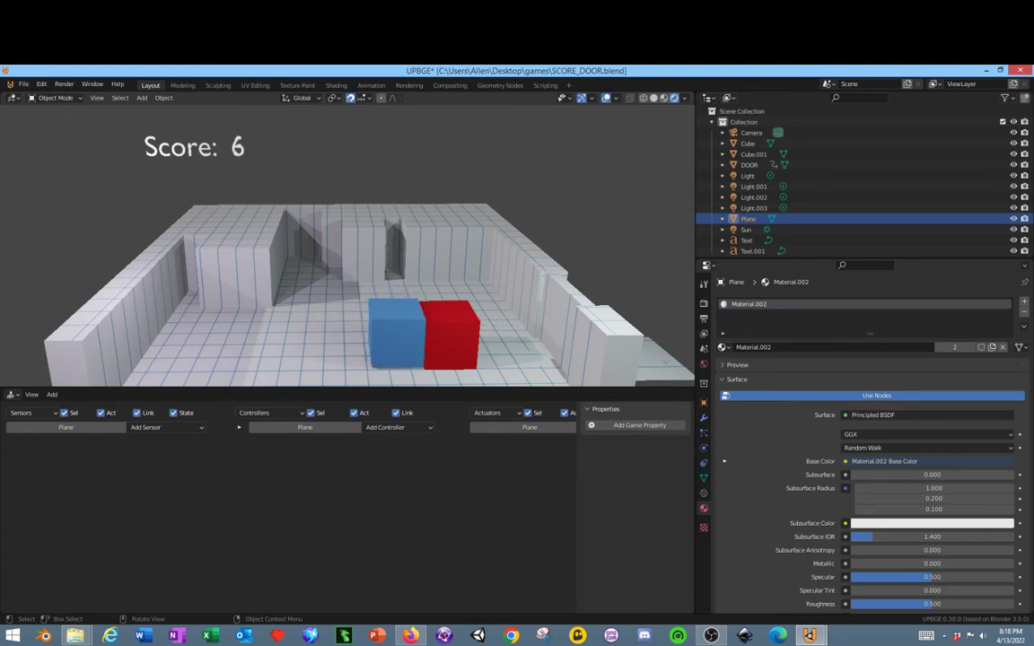
key(Right)
key(Left)
key(Right)
key(Left)
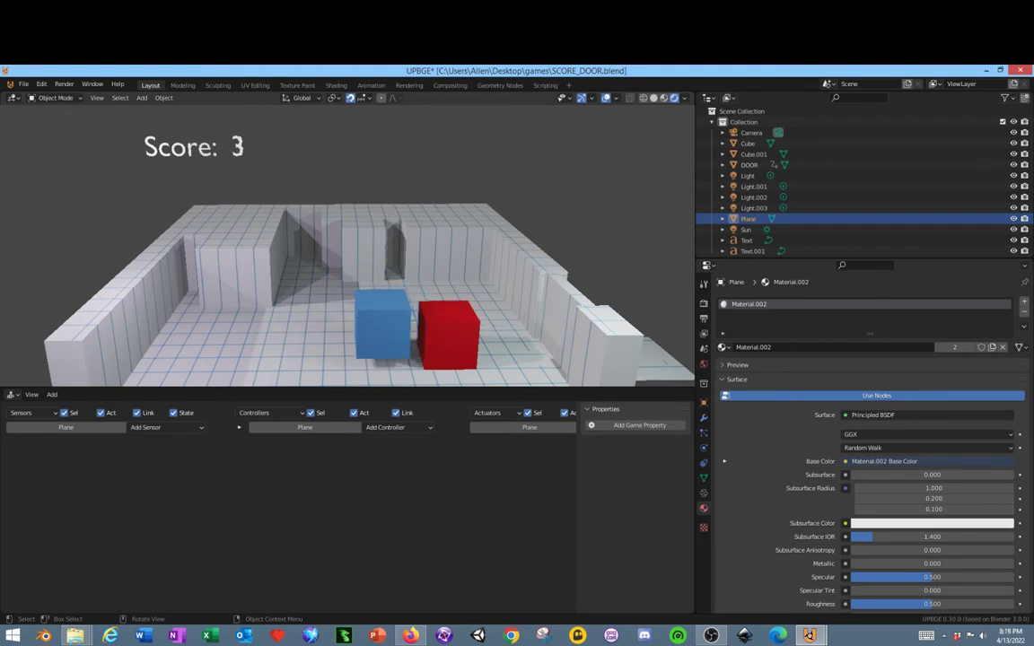
key(Right)
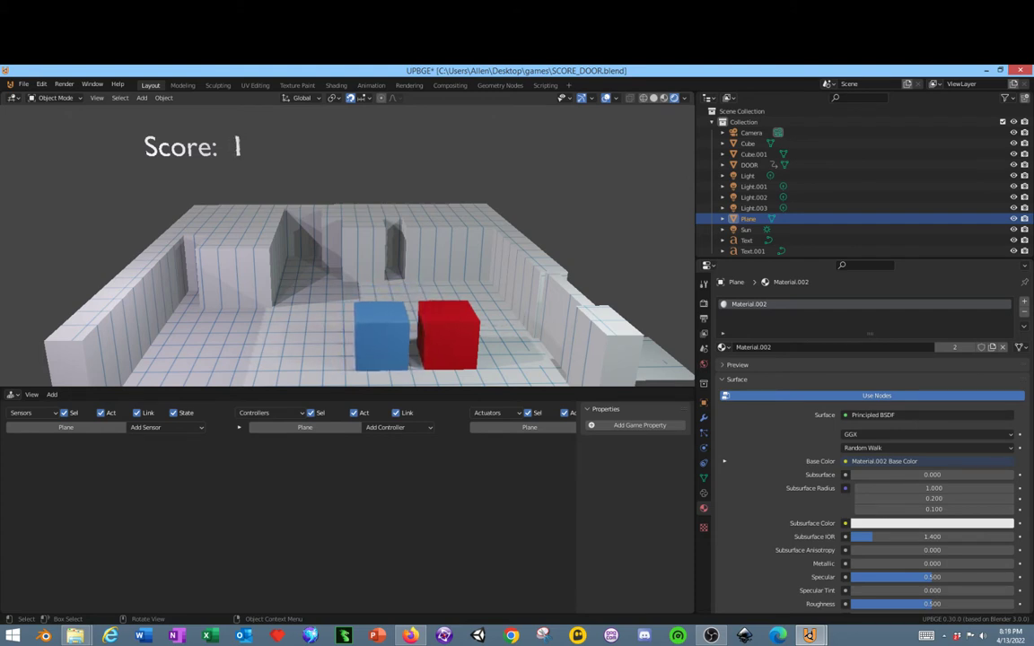
key(Right)
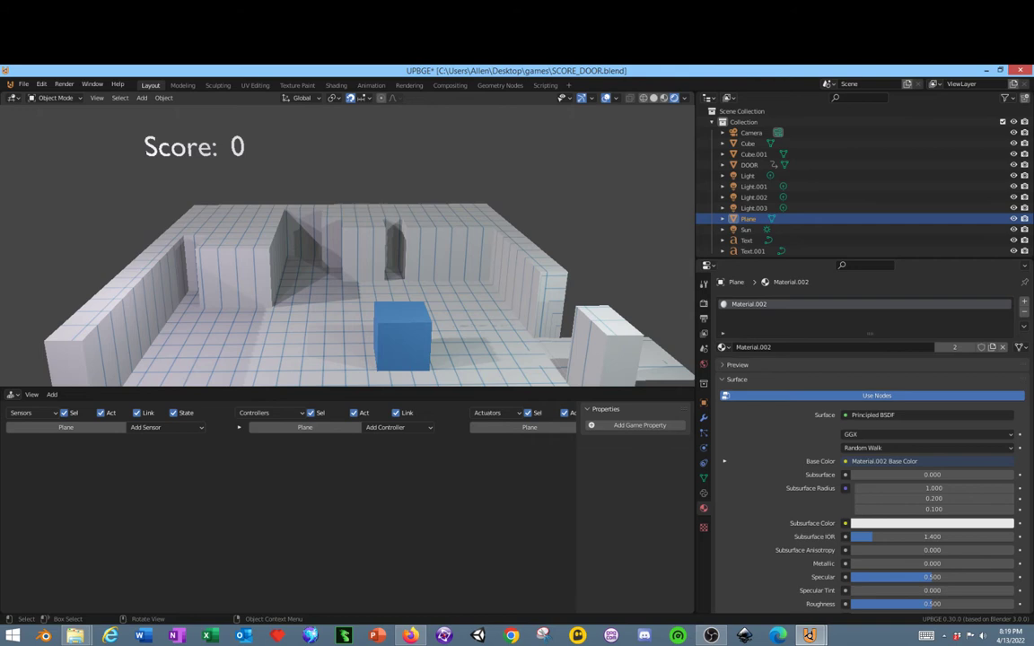
key(Right)
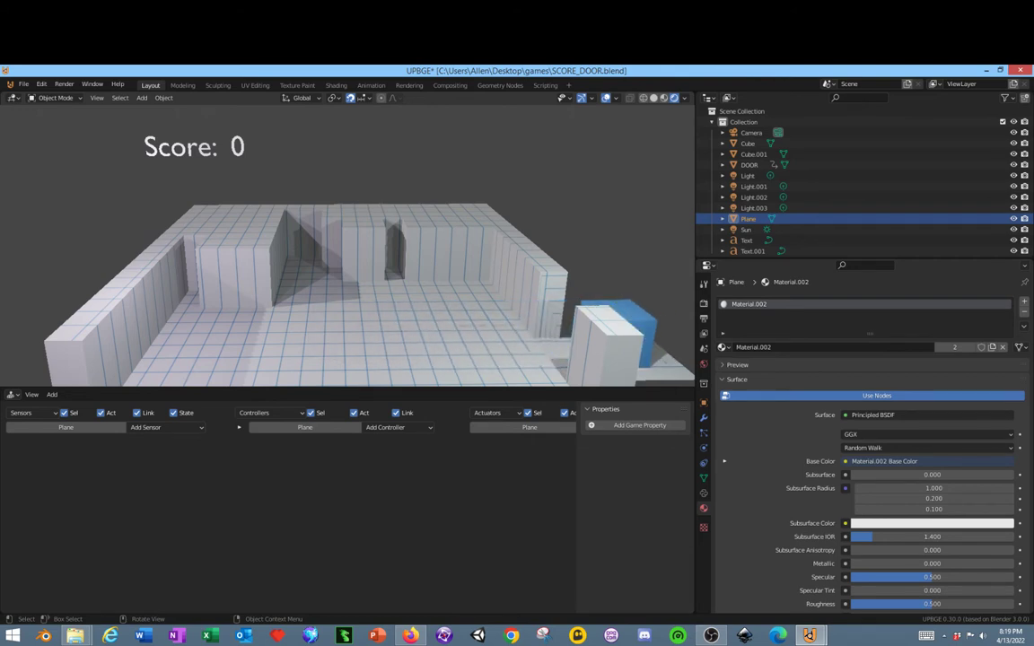
Step: Drive the blue cube back and forth through the door opening to test the passage, and end the game
key(Left)
key(Right)
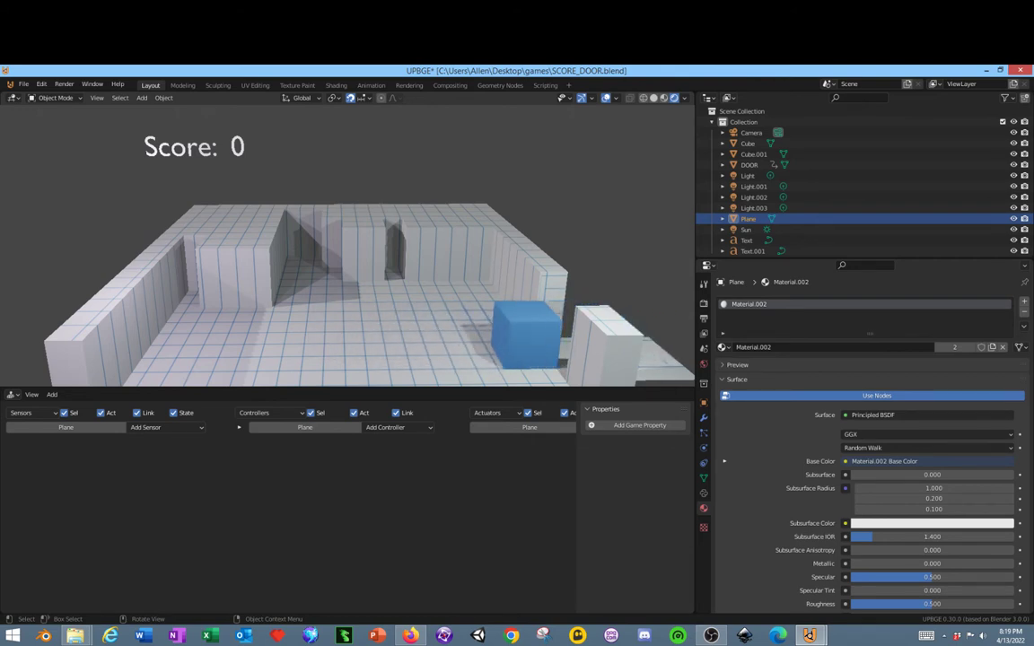
key(Right)
key(Left)
key(Right)
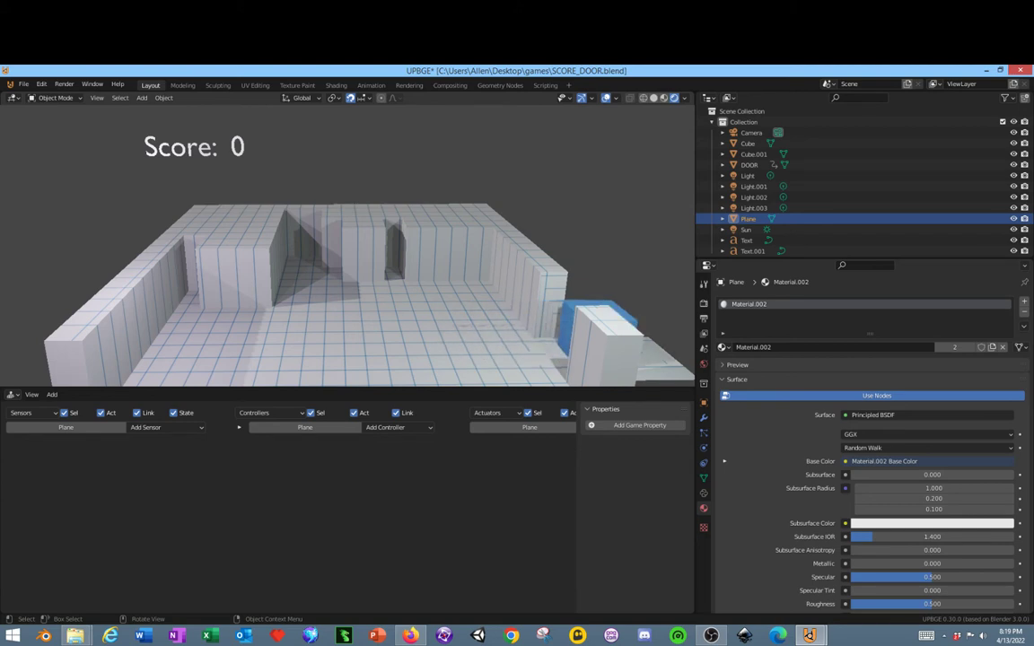
key(Left)
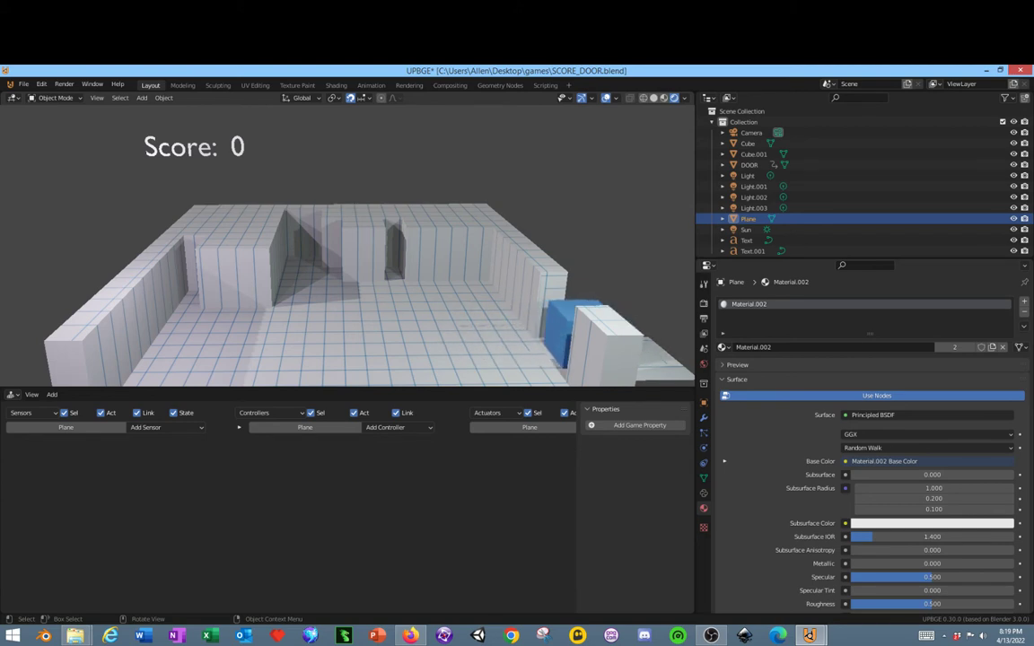
key(Left)
key(Escape)
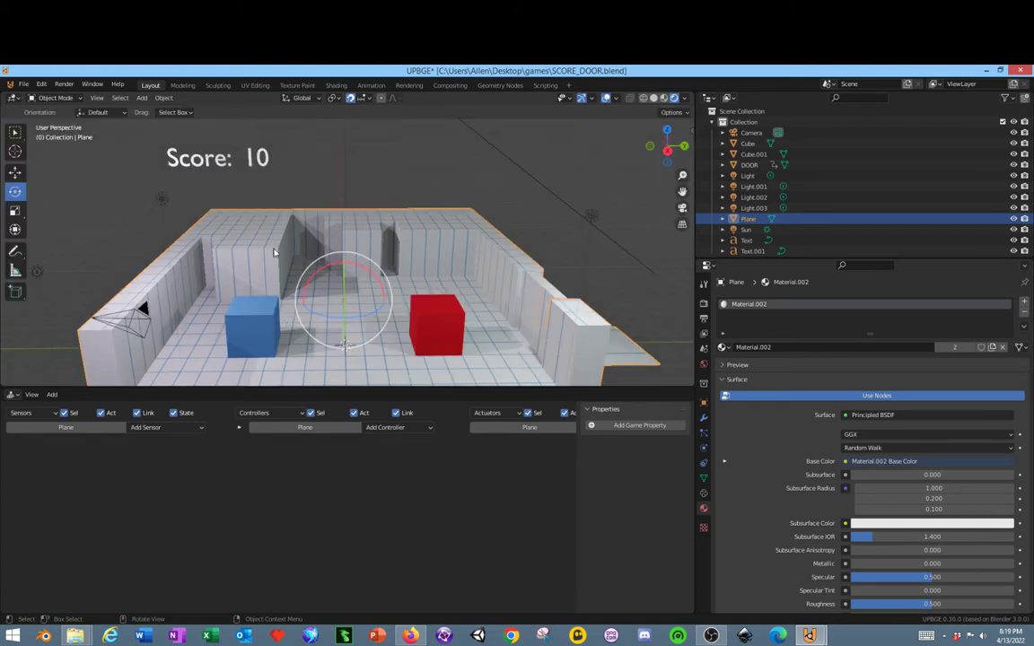
Step: Close the SCORE_DOOR.blend window and return to the score_2.blend scene
click(1004, 70)
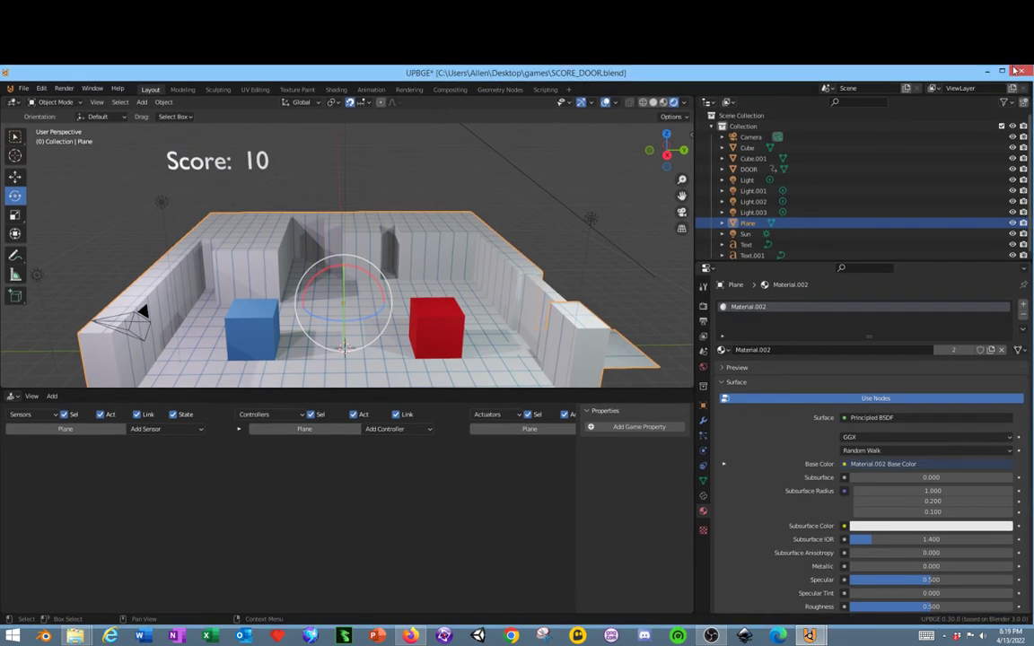
click(1017, 70)
click(533, 372)
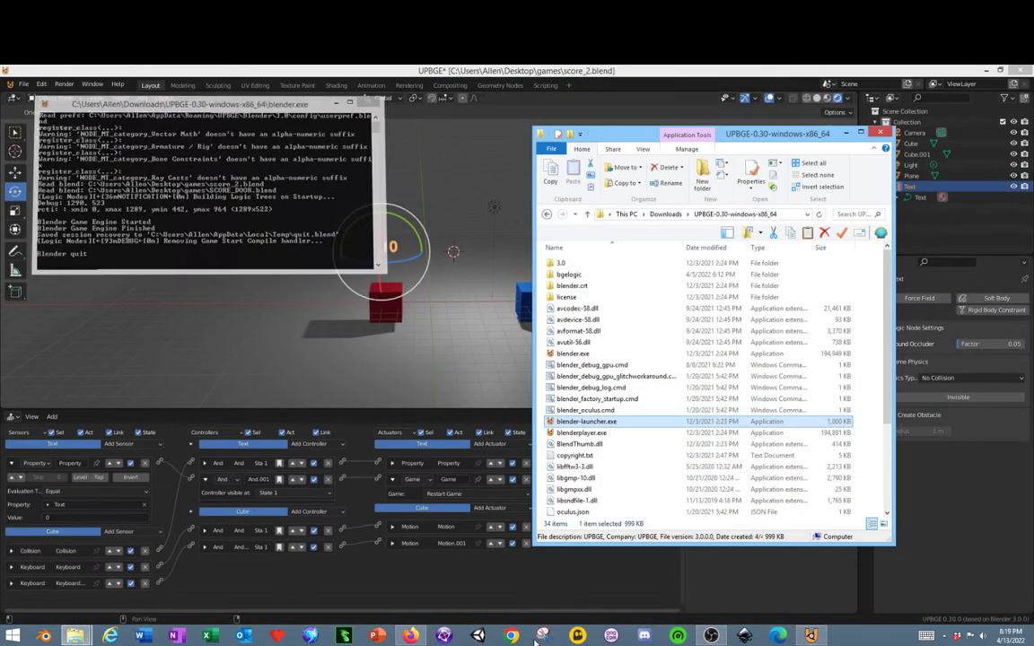
click(574, 83)
Step: Scale the ground plane down uniformly to about 0.6 of its size
scroll(469, 324, down, 2)
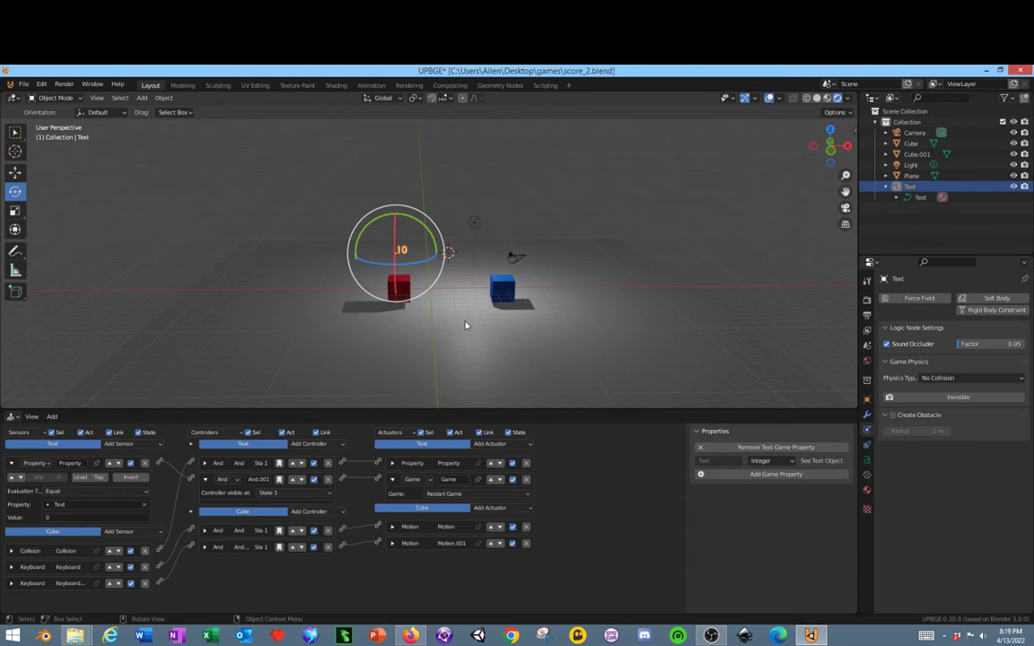
click(482, 348)
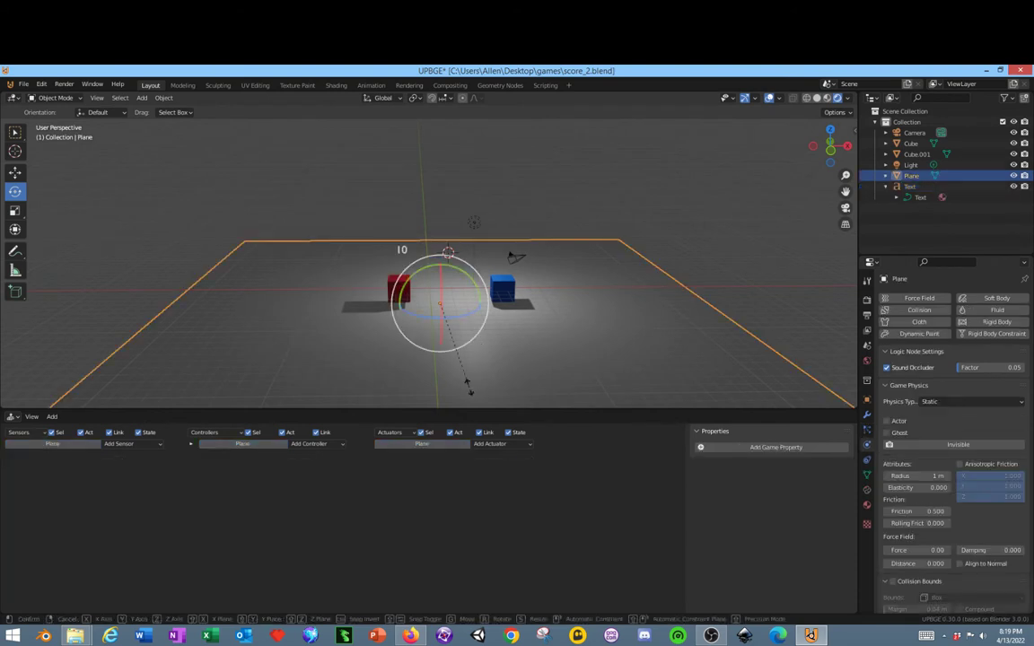
key(s)
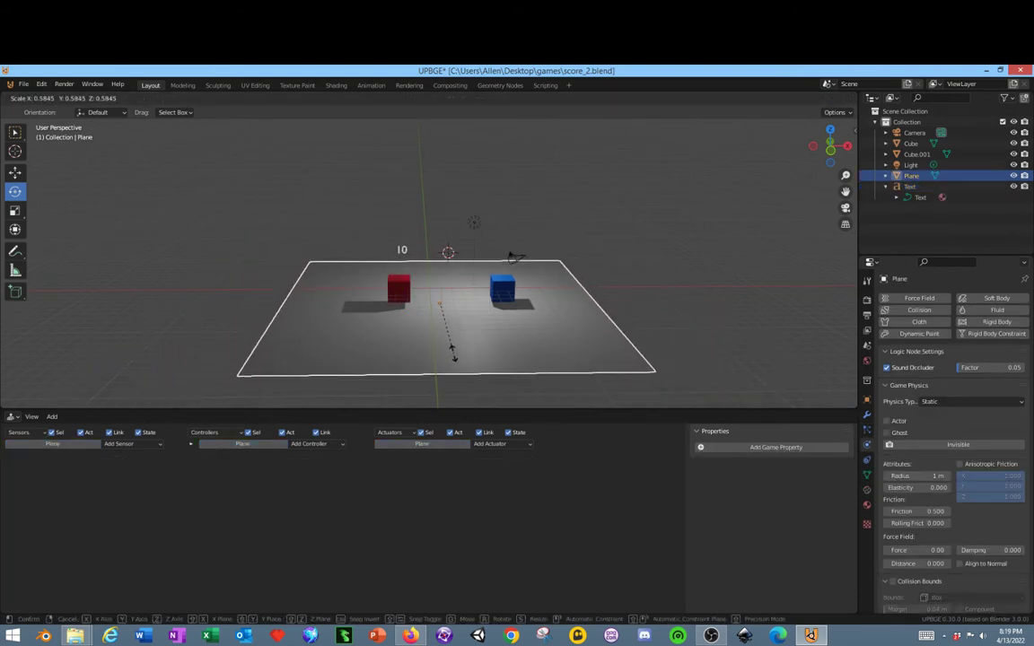
click(453, 357)
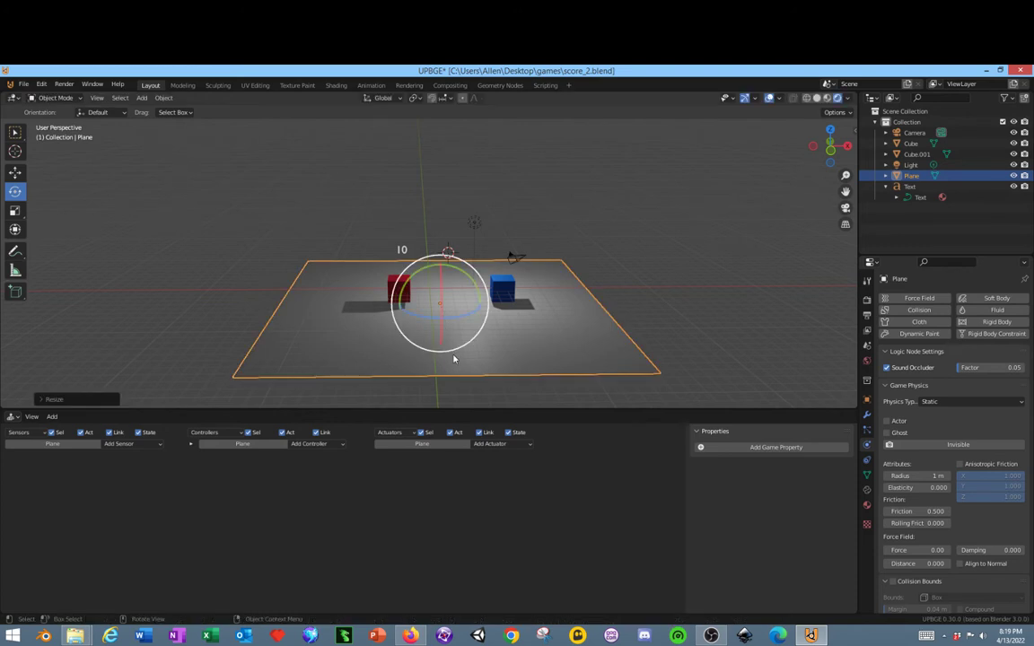
scroll(462, 374, up, 2)
scroll(463, 373, down, 1)
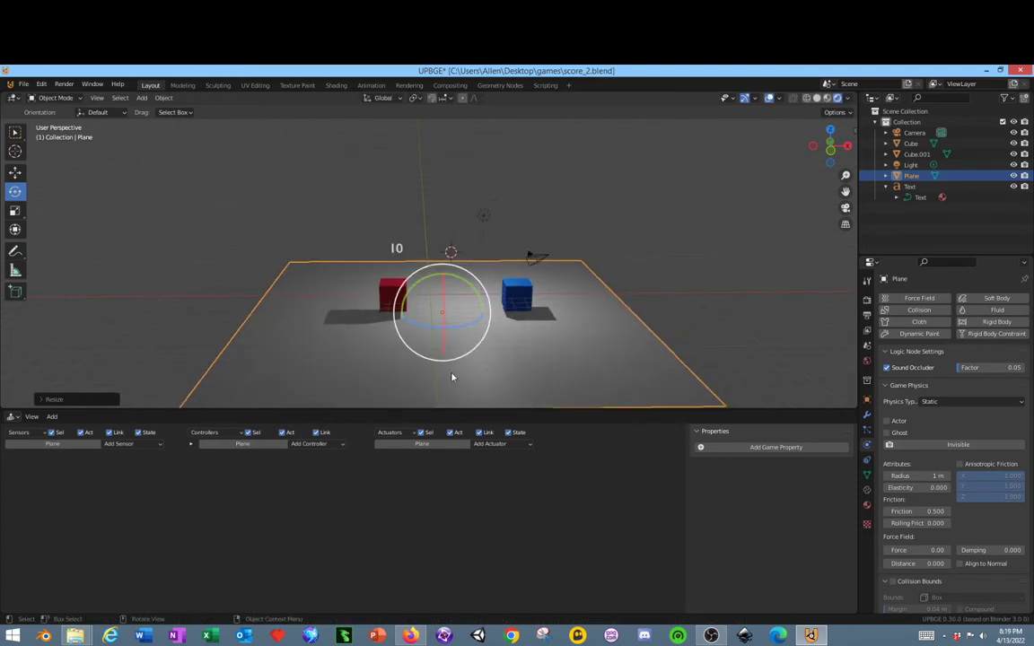
Step: Move the ground plane along the Y axis toward the back so both cubes stand nearer its front edge
click(15, 210)
click(18, 174)
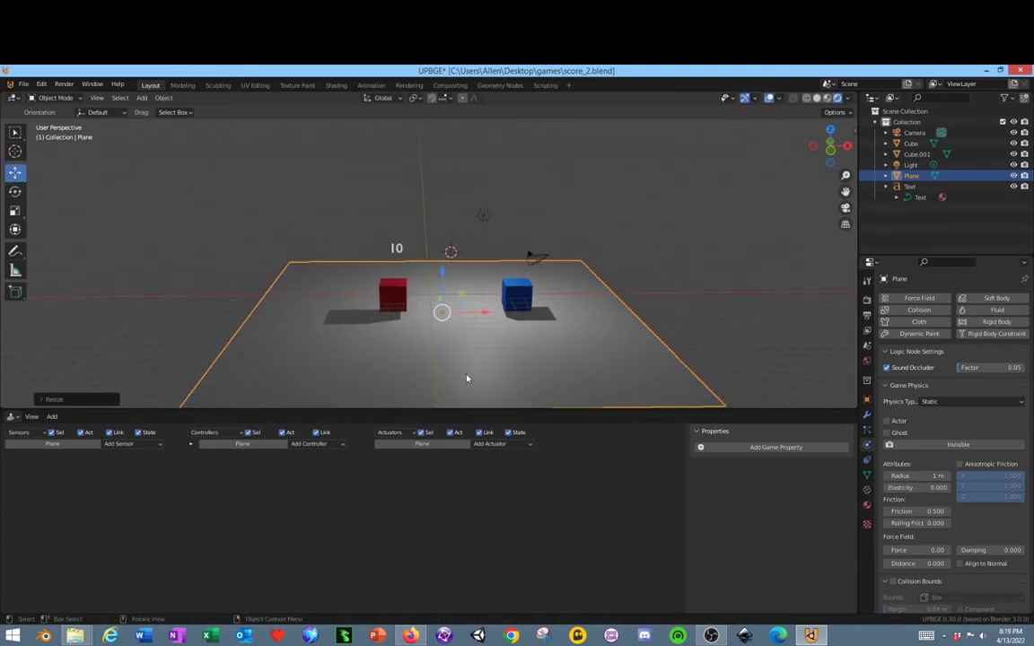
drag(442, 300, 443, 287)
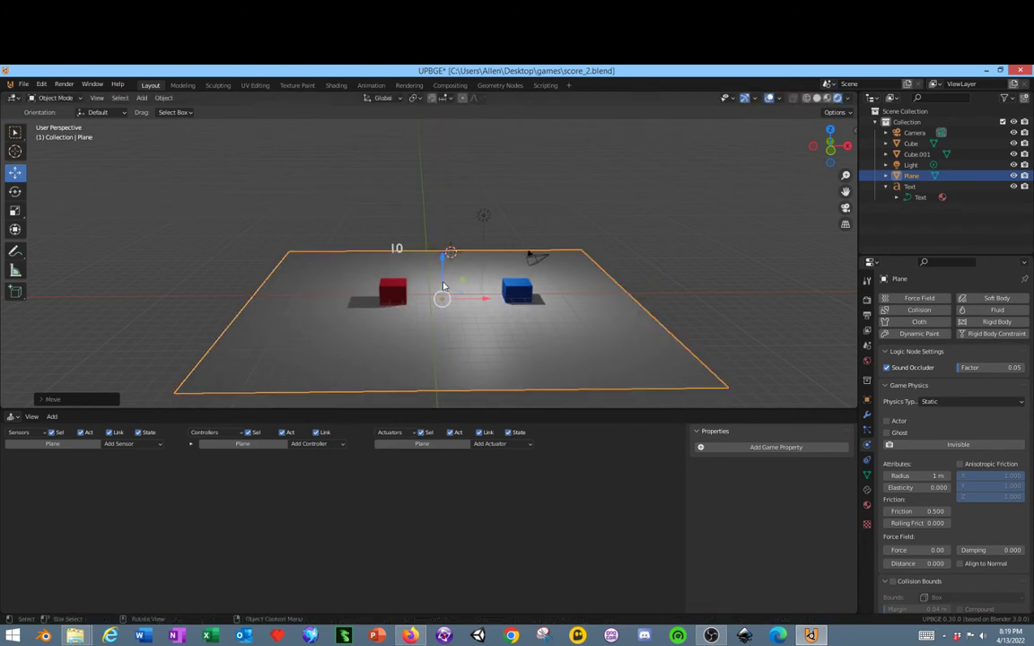
key(ctrl+z)
middle_drag(541, 361, 479, 388)
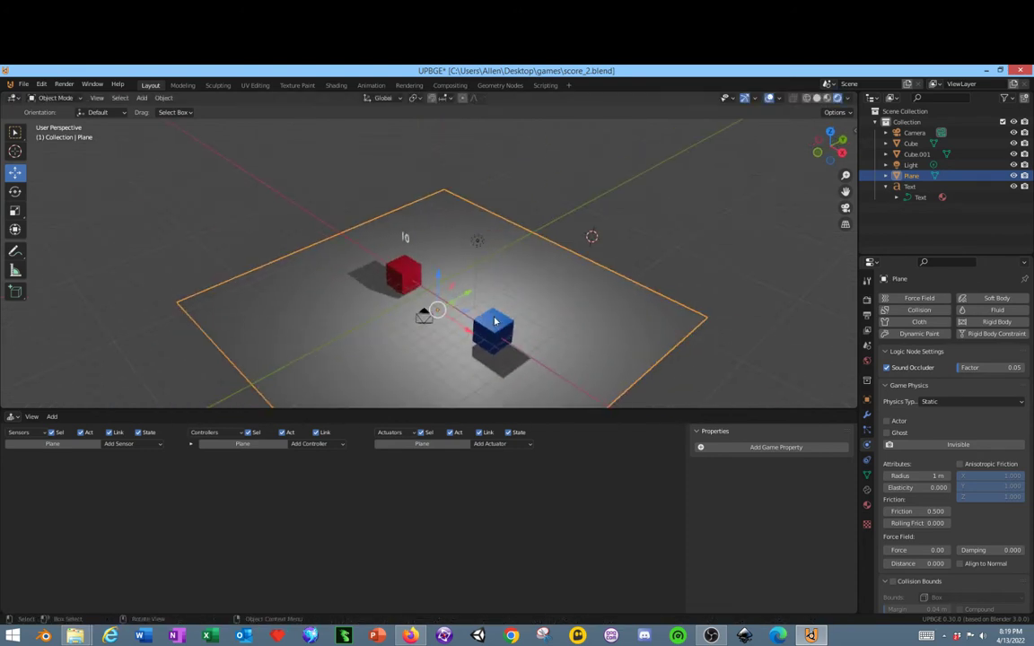
drag(466, 292, 530, 261)
middle_drag(388, 358, 473, 346)
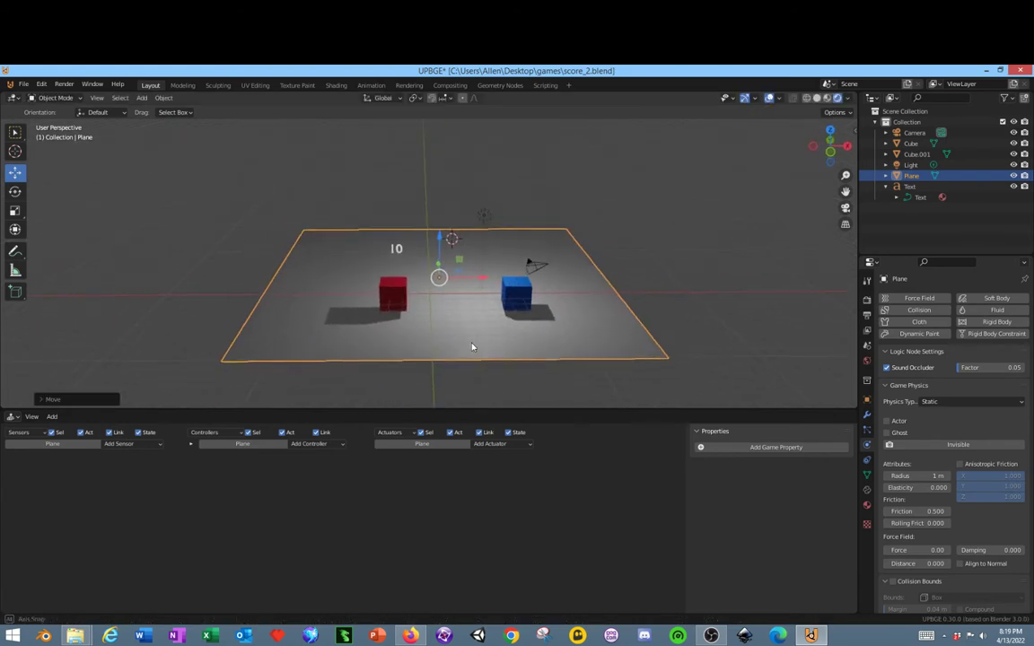
scroll(473, 347, up, 3)
scroll(468, 349, down, 2)
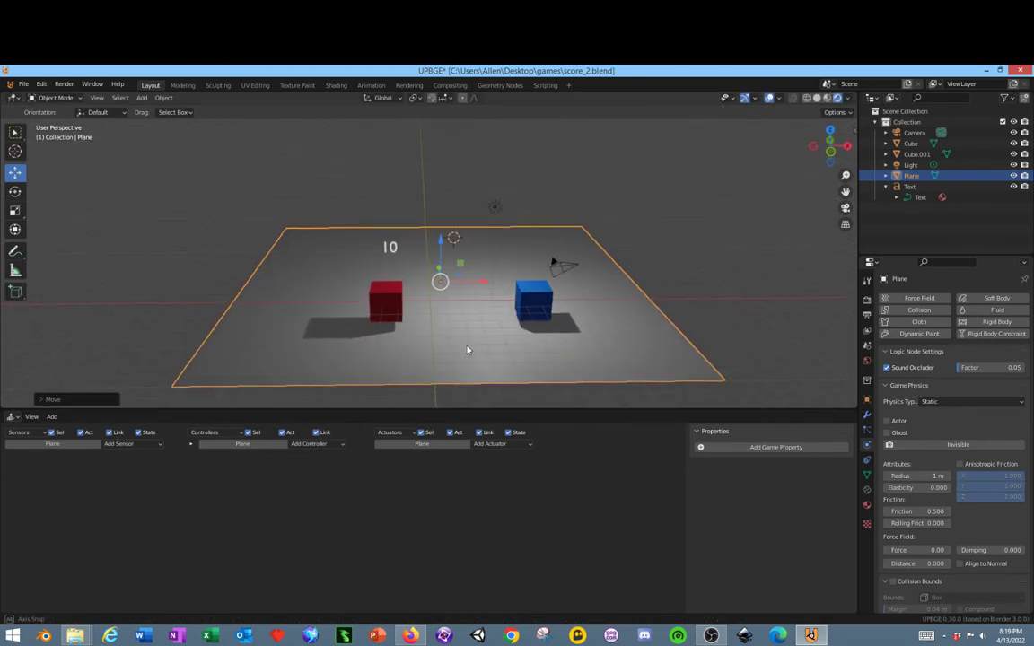
Step: In the Texture Paint workspace, add a blank 1024 × 1024 px Base Color paint slot to the plane's material
click(182, 85)
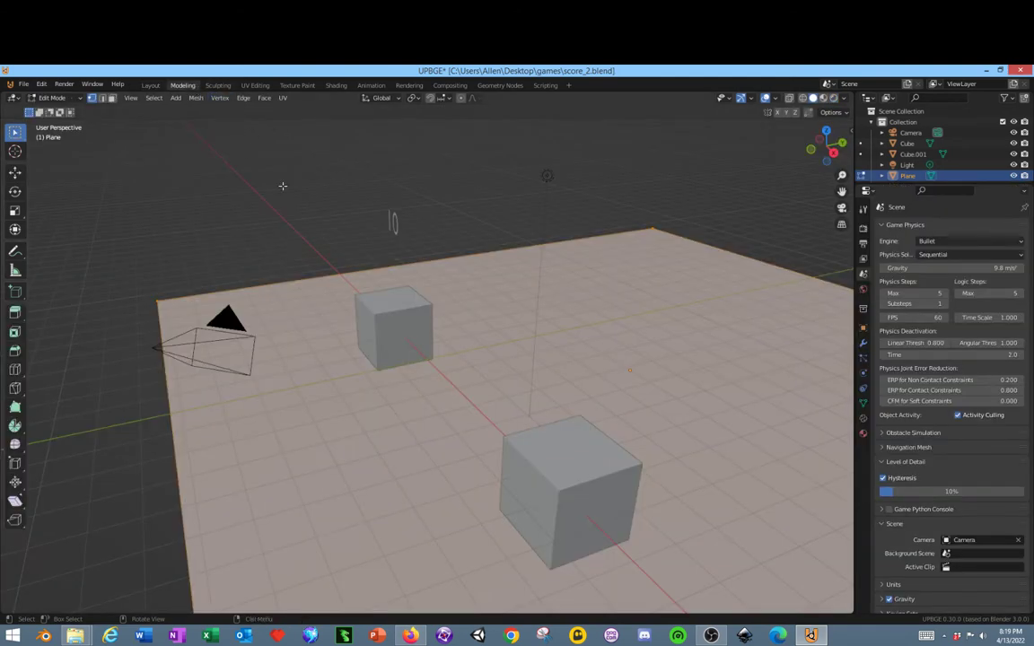
key(Tab)
click(299, 86)
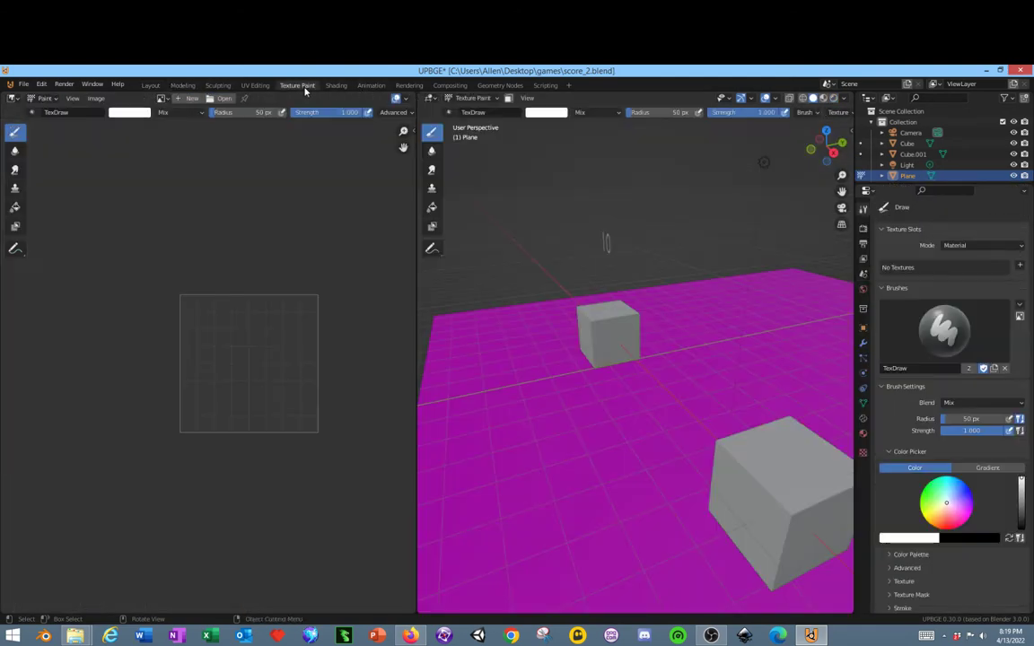
middle_drag(592, 422, 557, 420)
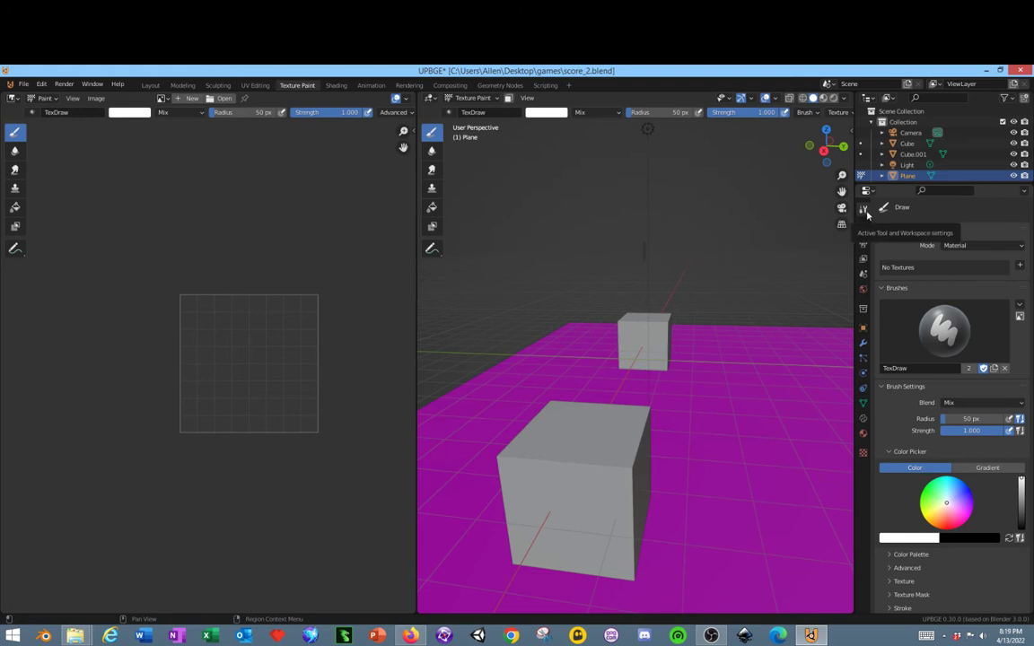
click(1020, 265)
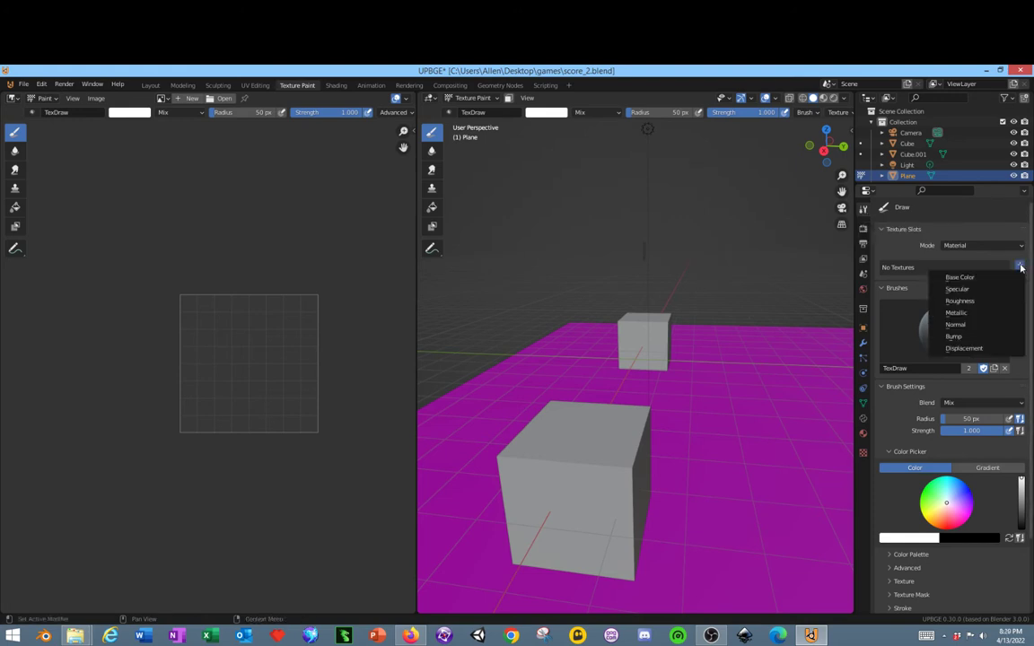
click(976, 278)
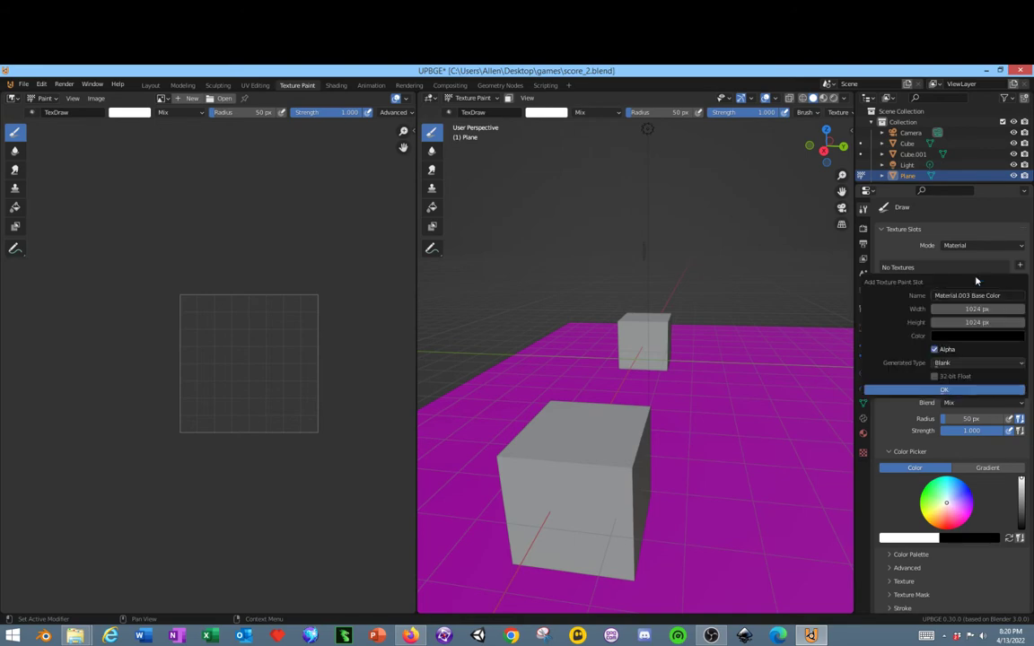
click(941, 392)
Step: Show the Material.003 Base Color image in the image editor and replace it with the blue-grid picture 085277_ecommfullsize.jpg from Downloads
mouse_move(492, 385)
middle_down()
mouse_move(616, 446)
mouse_move(625, 476)
middle_up()
scroll(626, 476, down, 5)
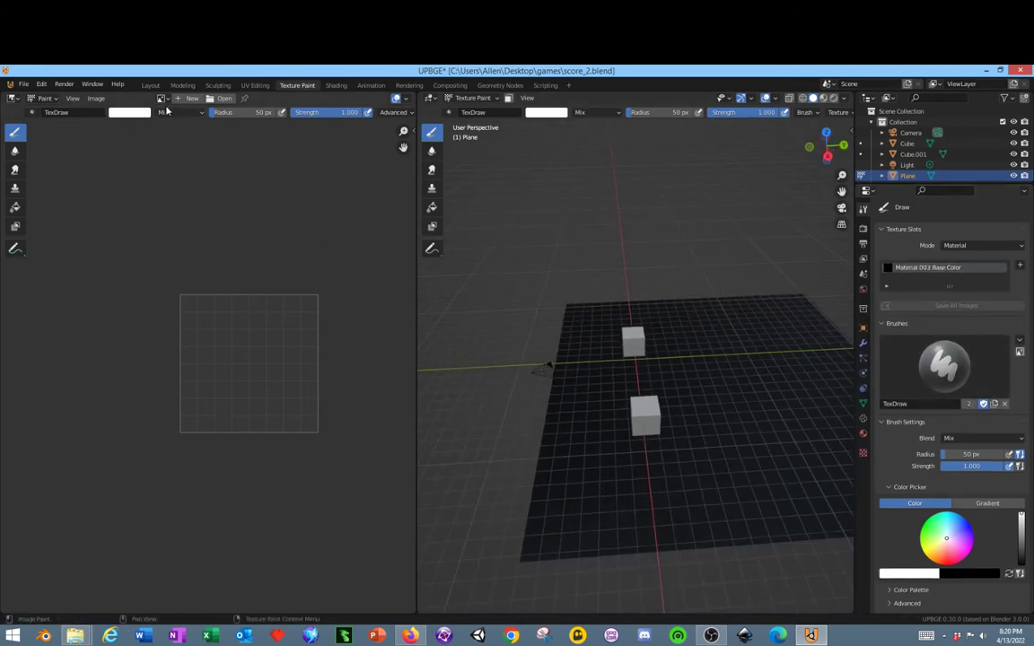
click(162, 99)
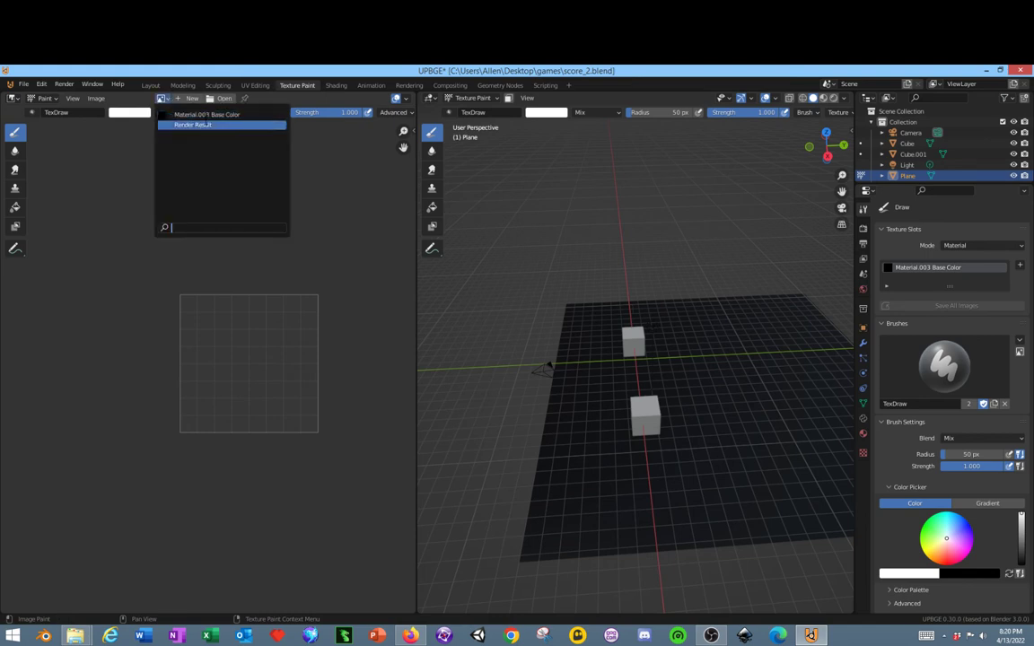
click(207, 115)
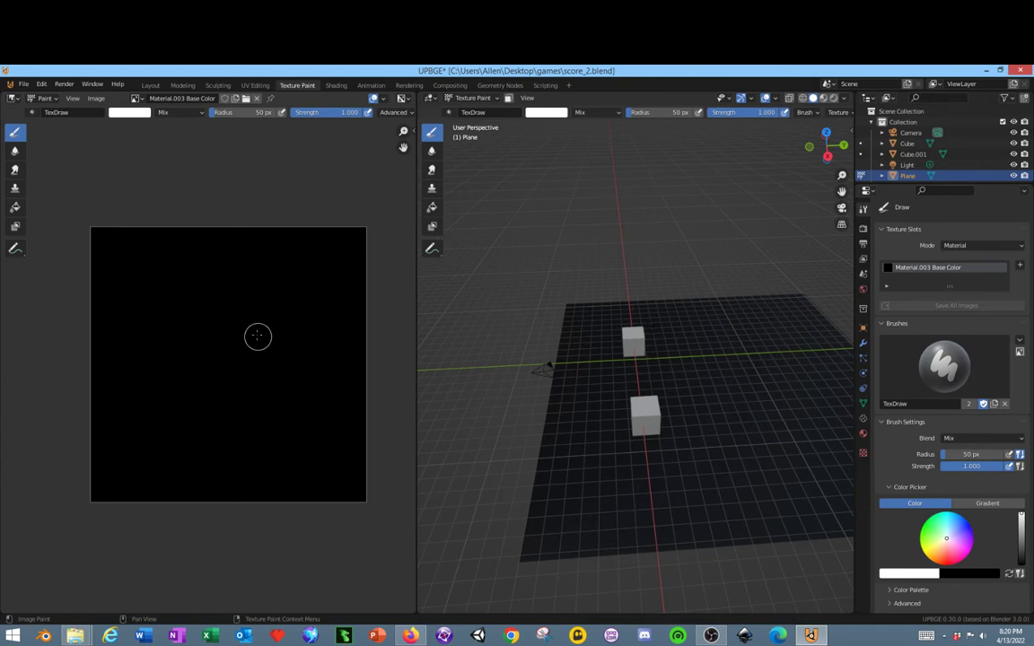
click(96, 98)
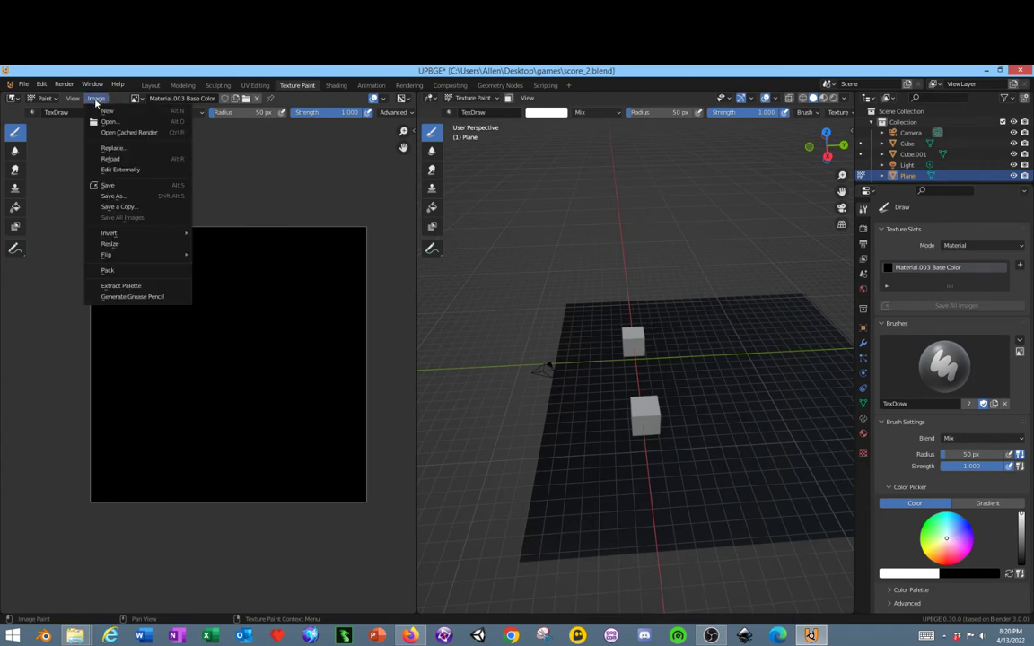
click(137, 149)
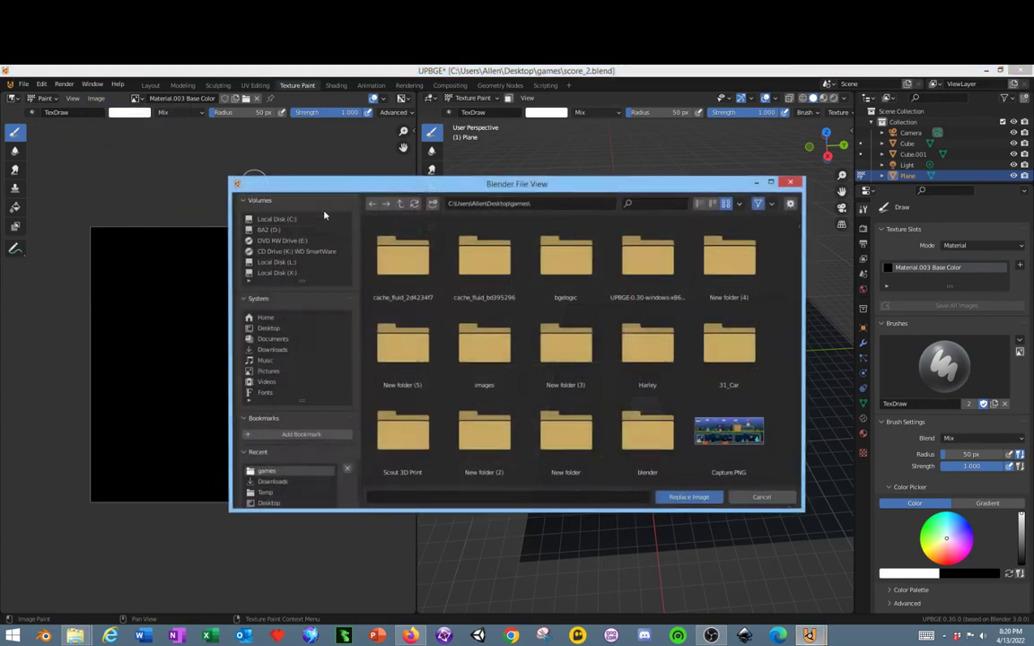
click(267, 349)
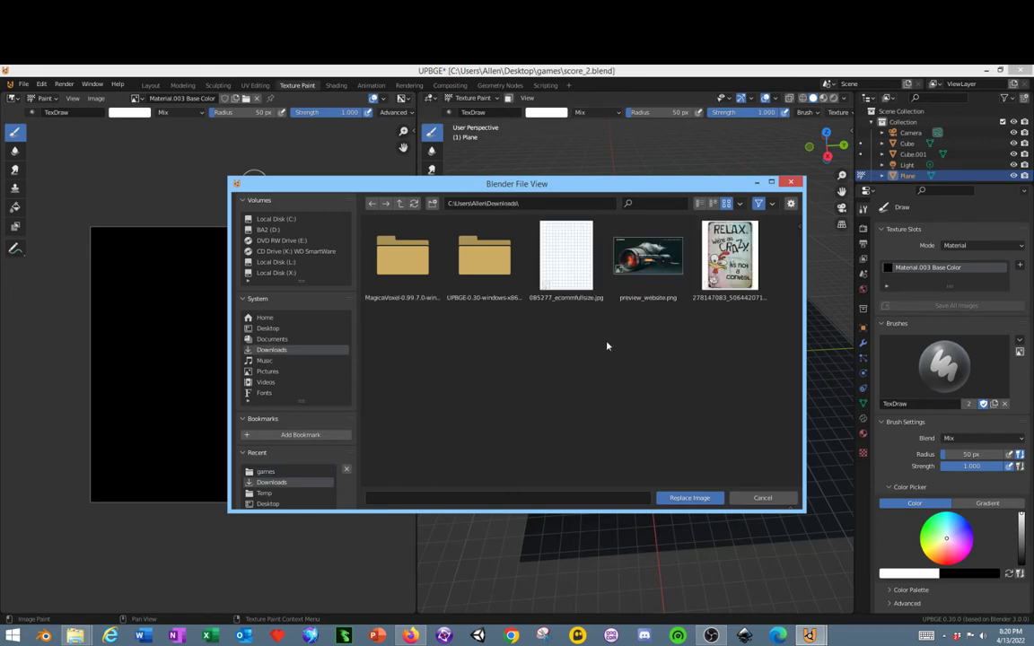
double_click(581, 274)
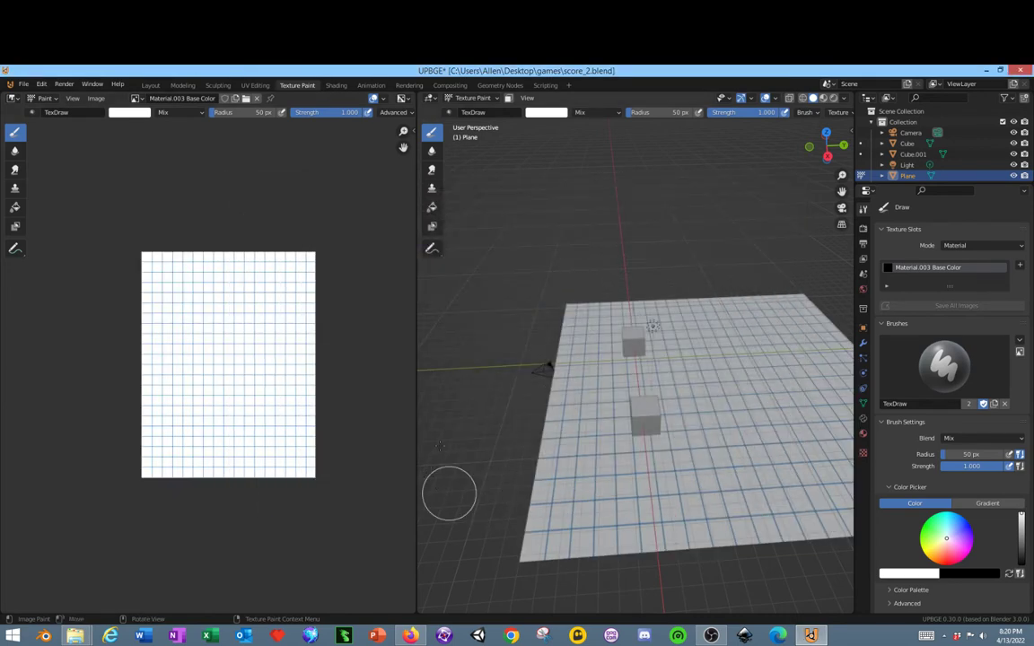
middle_drag(440, 446, 669, 485)
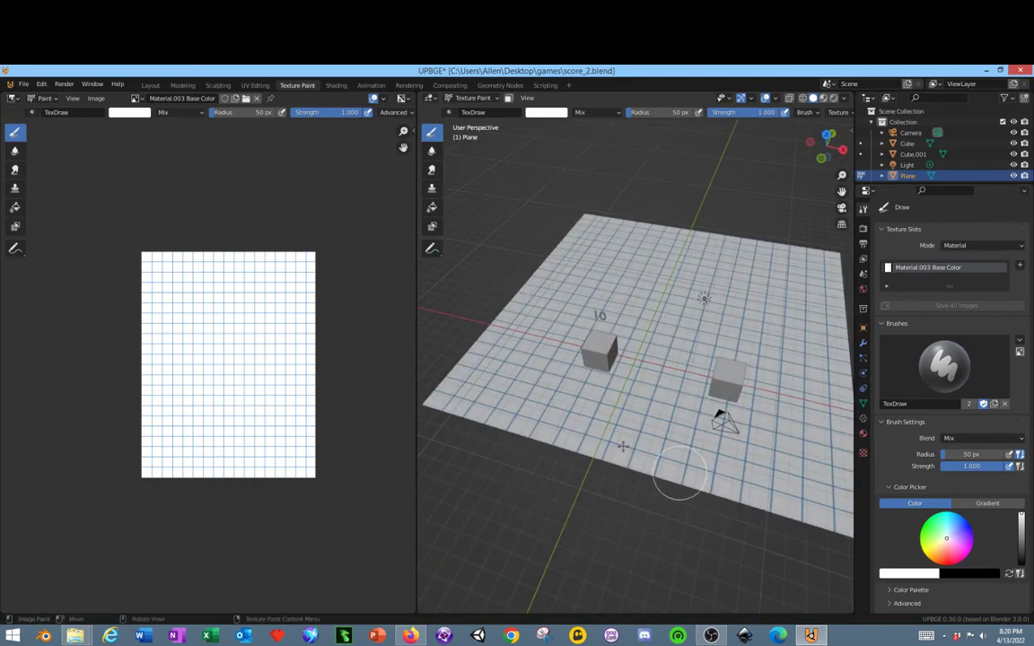
Step: In the Modeling workspace, subdivide the whole plane repeatedly into a dense, even grid of faces
click(151, 85)
click(184, 85)
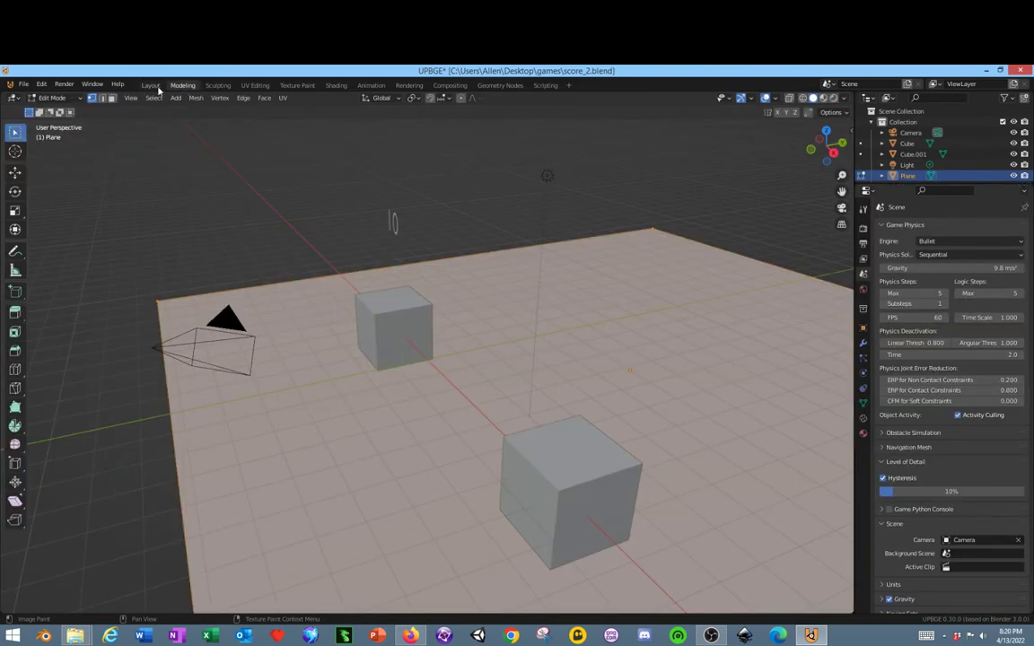
scroll(720, 342, down, 8)
middle_drag(612, 355, 657, 425)
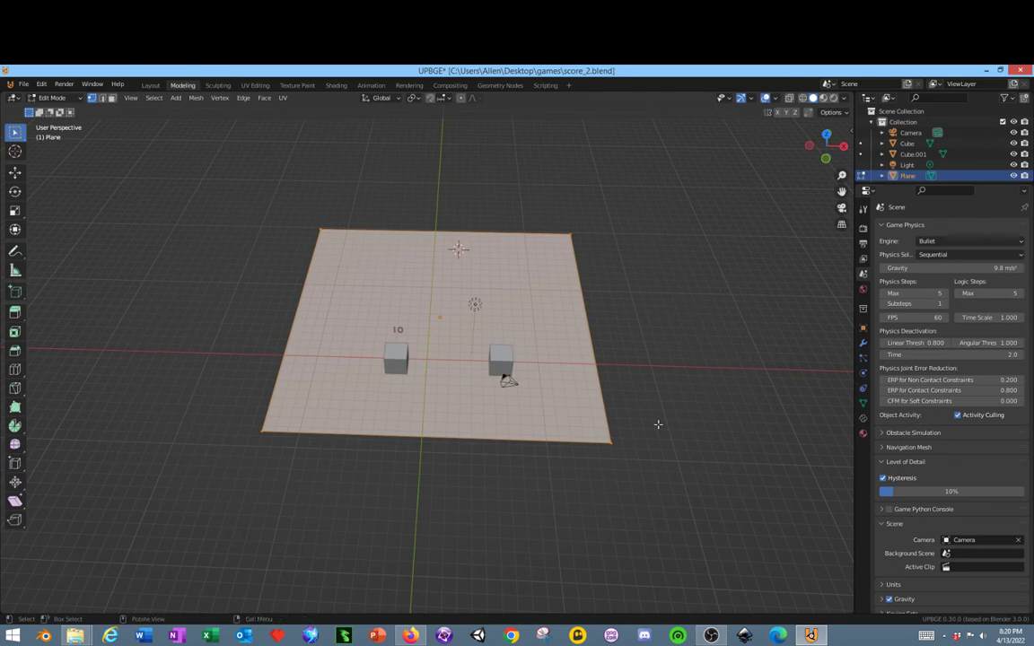
key(Tab)
key(Tab)
scroll(508, 402, up, 3)
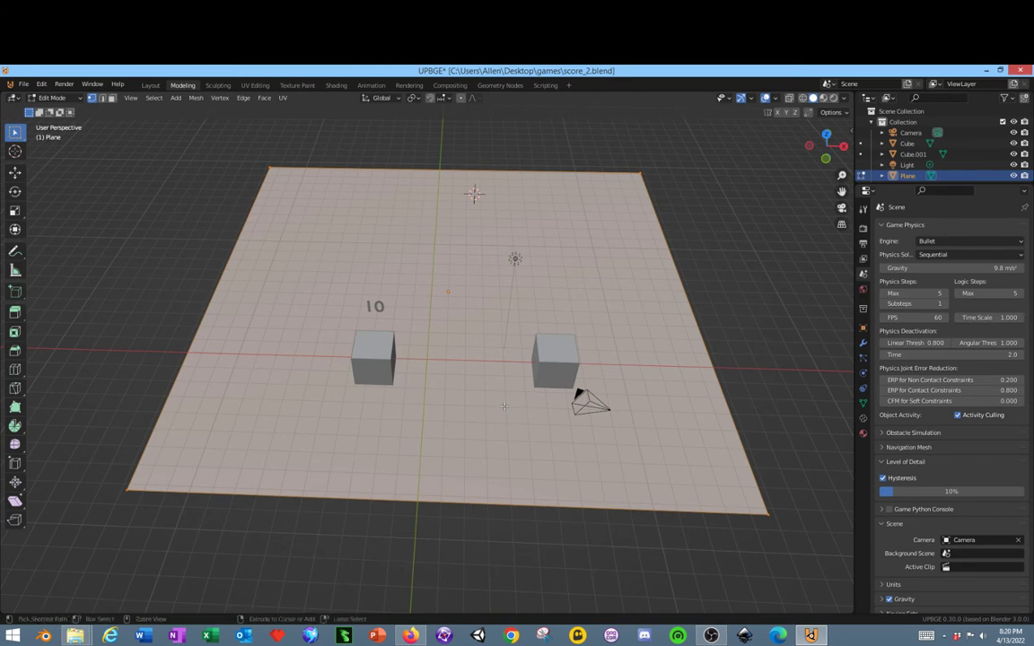
key(ctrl+e)
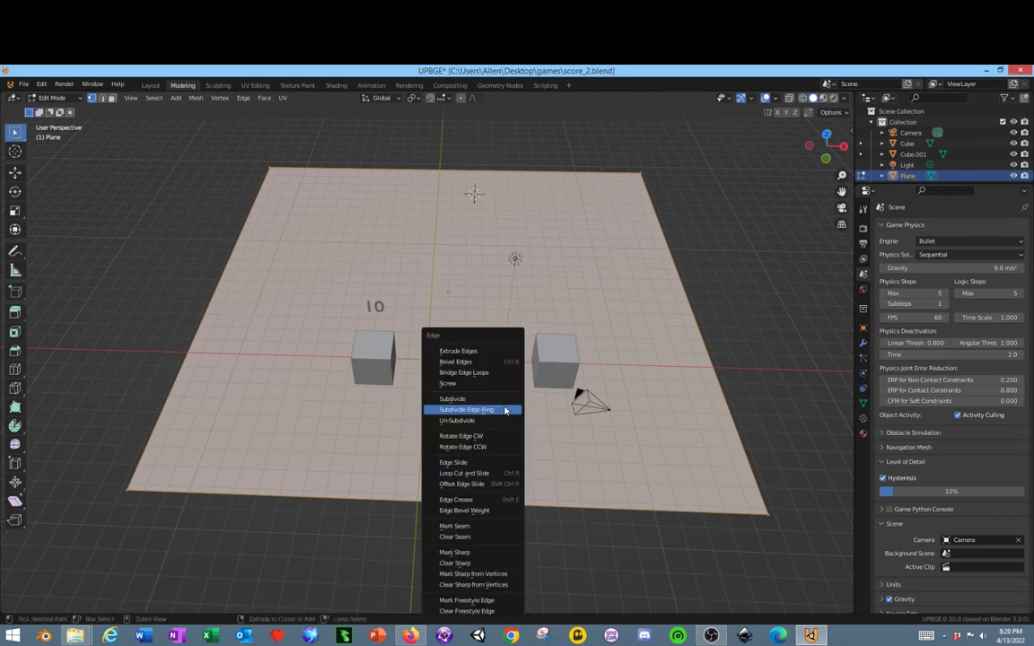
click(455, 399)
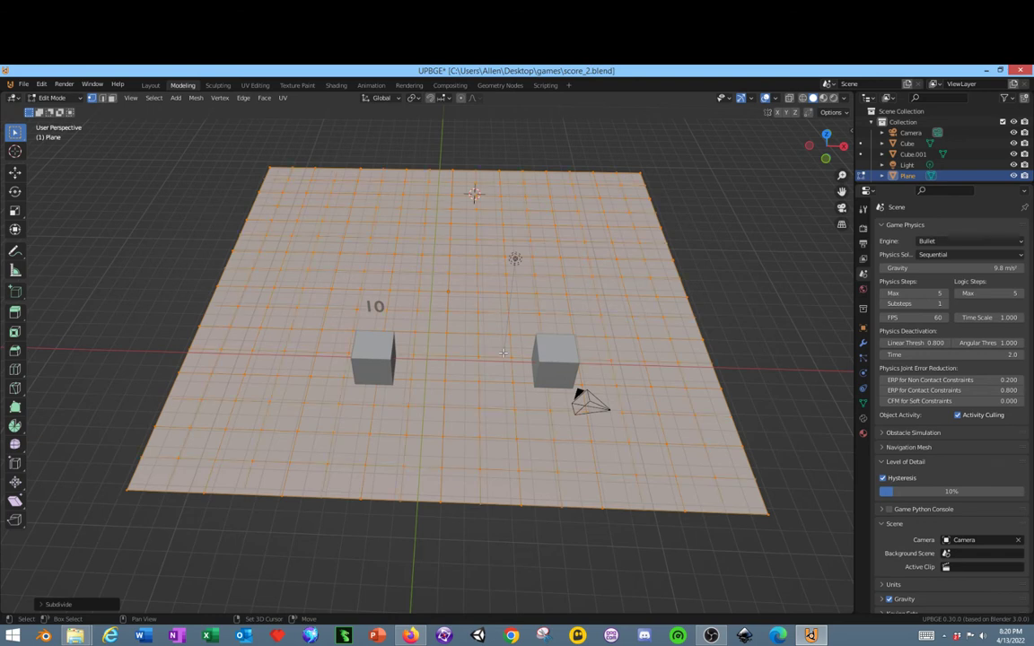
key(shift+r)
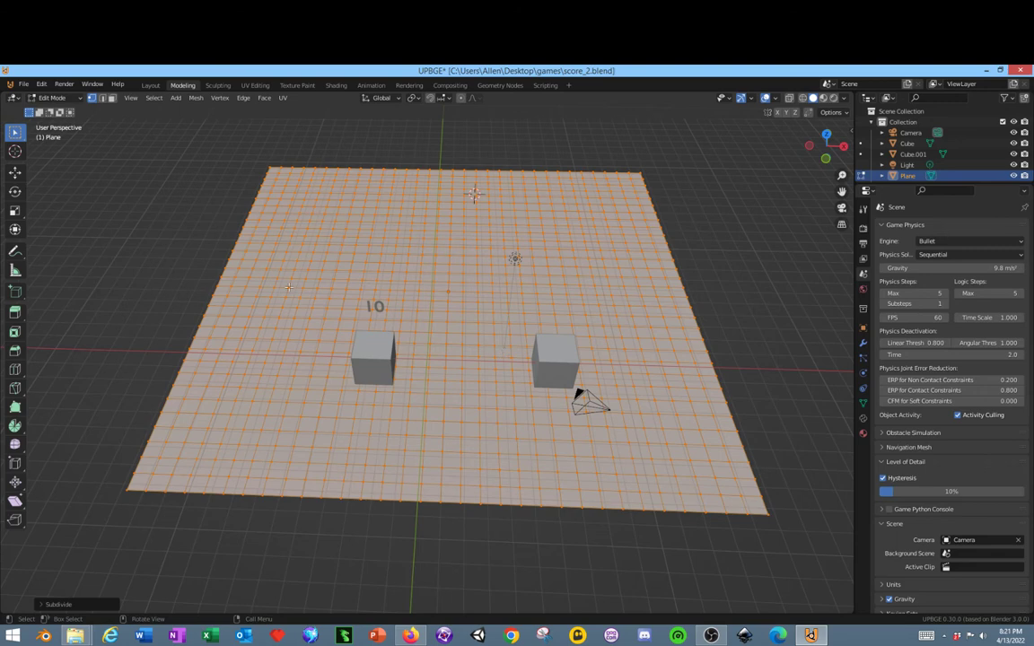
Step: Switch to face selection and, in top view, select the full column of faces along the plane's left edge
key(alt+a)
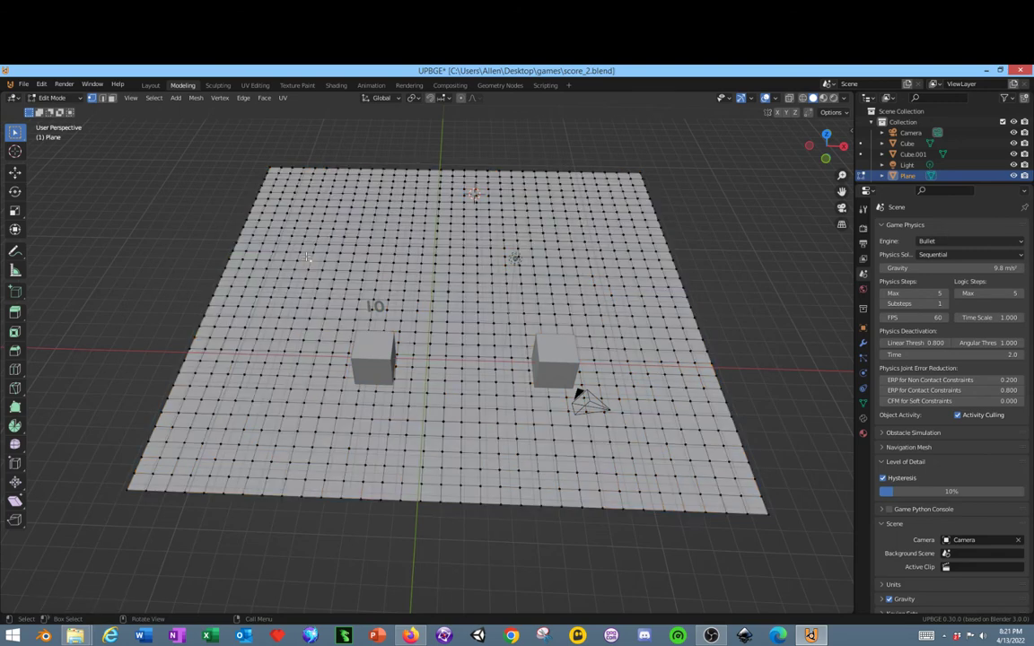
click(111, 99)
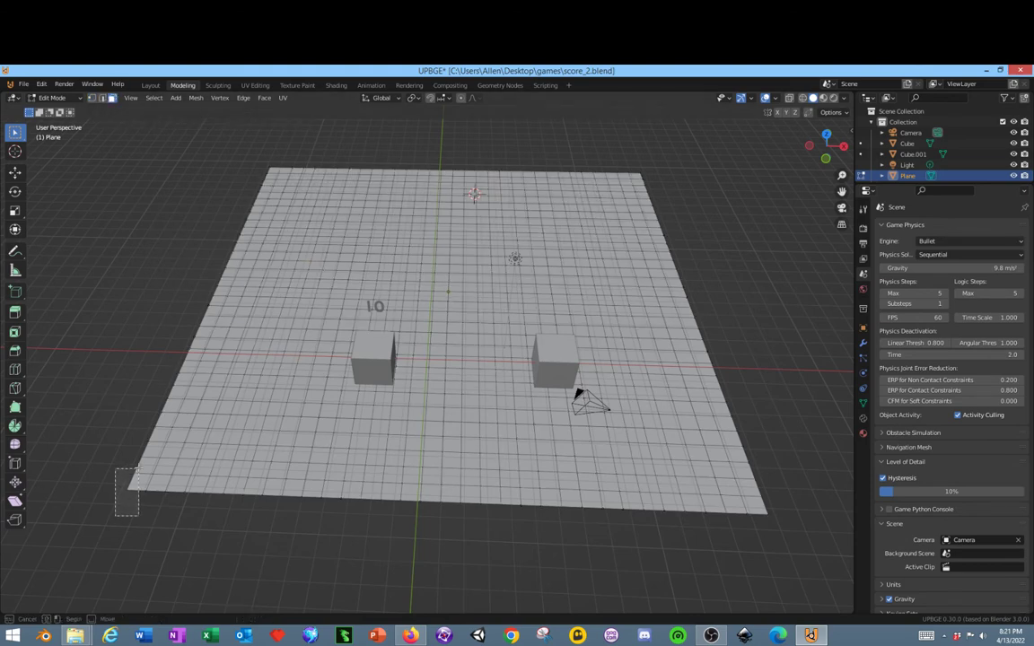
click(144, 474)
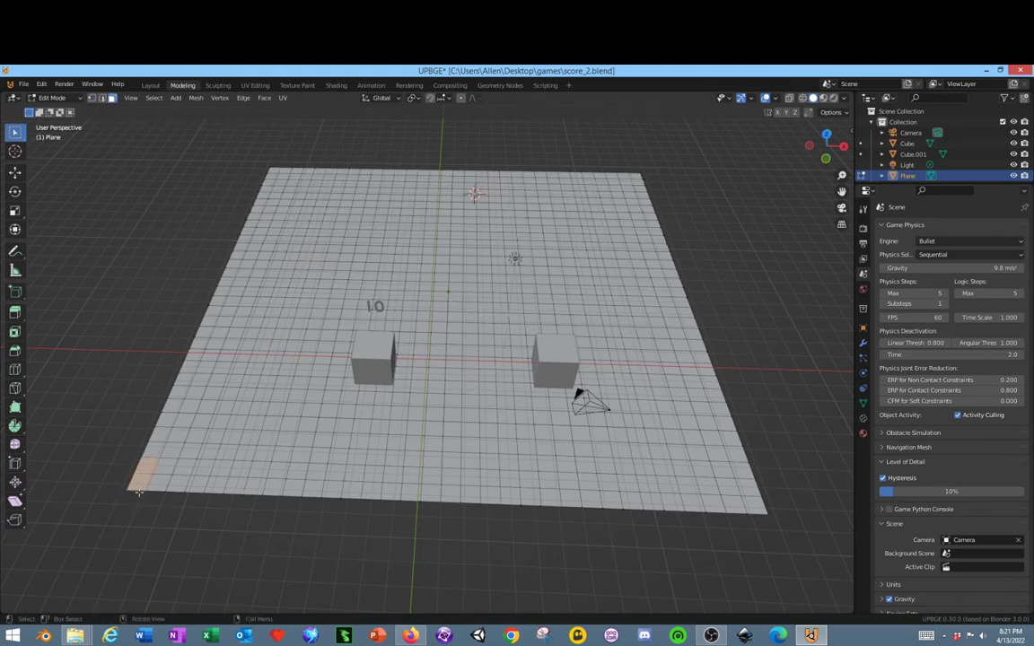
click(826, 135)
scroll(356, 401, down, 2)
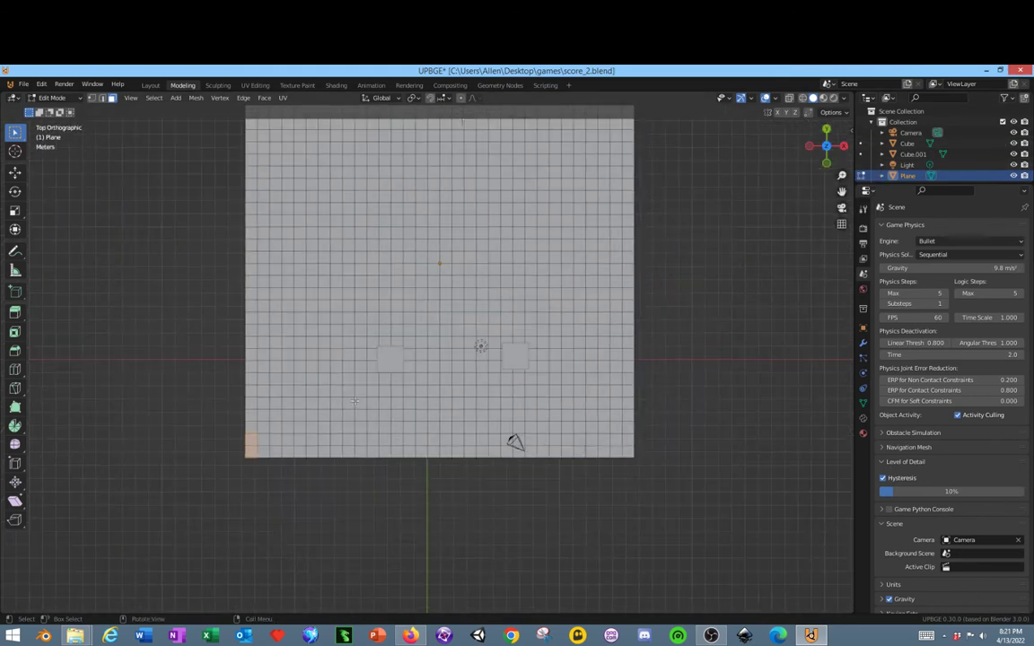
scroll(248, 465, down, 2)
scroll(255, 451, up, 1)
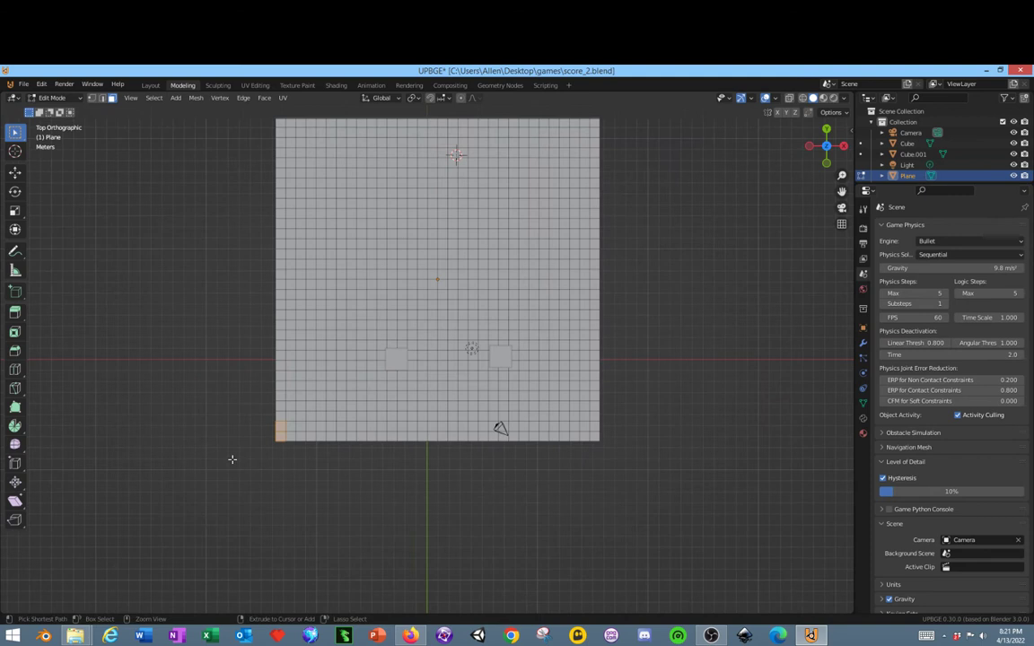
drag(268, 462, 284, 111)
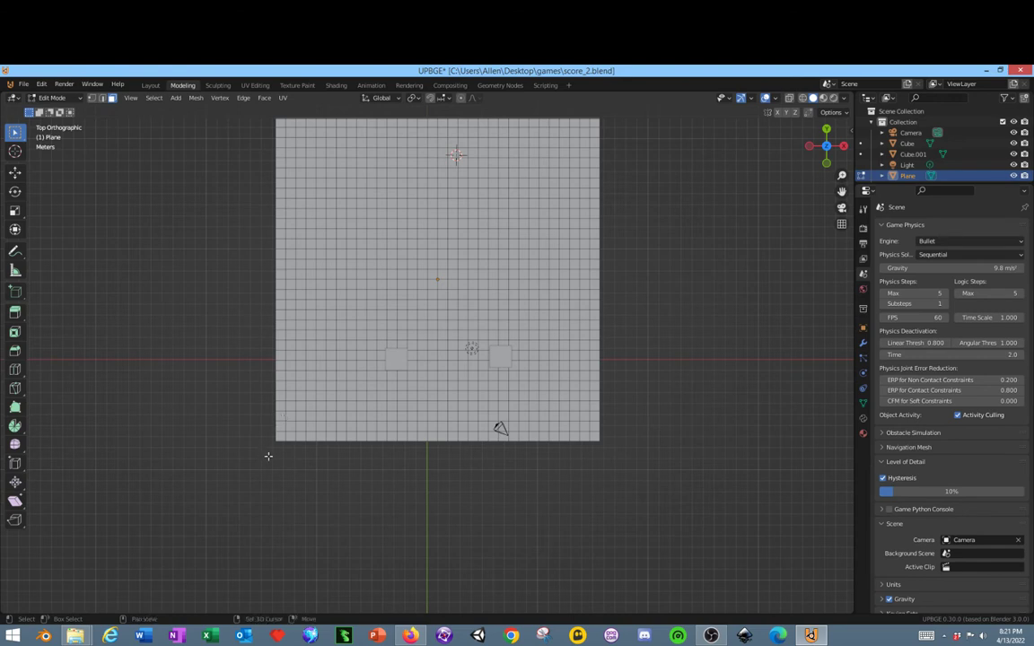
drag(284, 442, 259, 99)
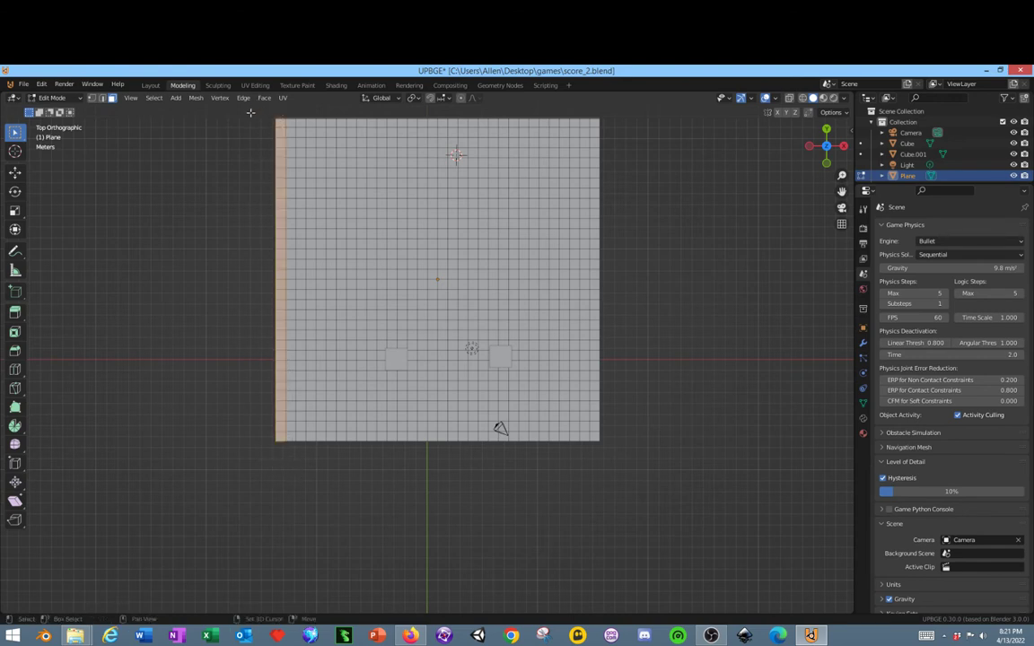
Step: Show rendered shading and extend the selection to two-face-wide strips on both sides and a one-face strip along the back edge
click(835, 99)
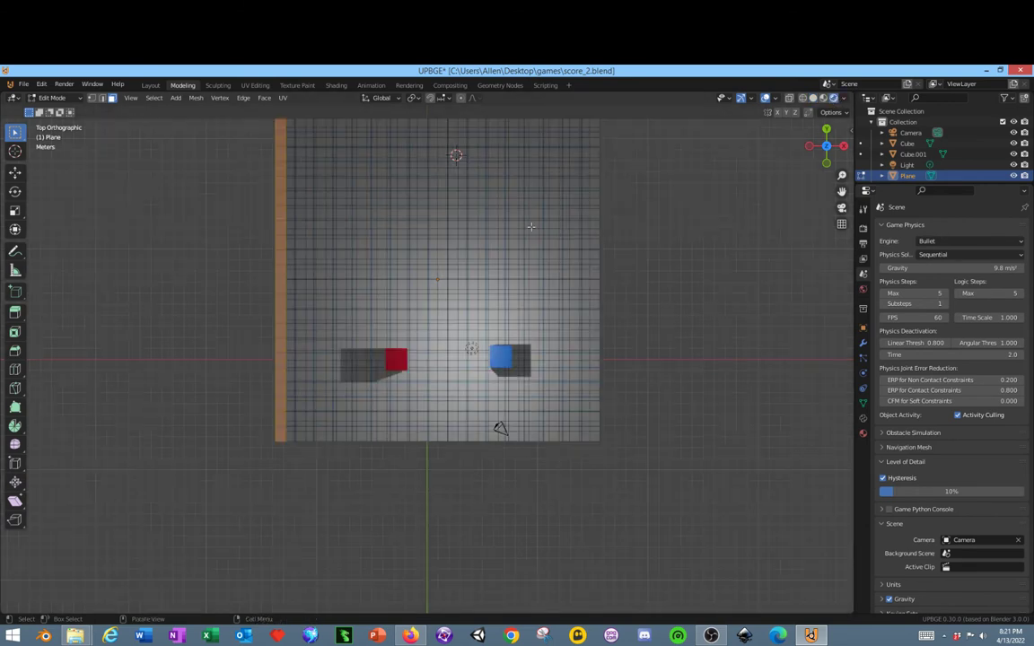
scroll(530, 227, up, 1)
scroll(530, 228, down, 1)
drag(286, 454, 267, 401)
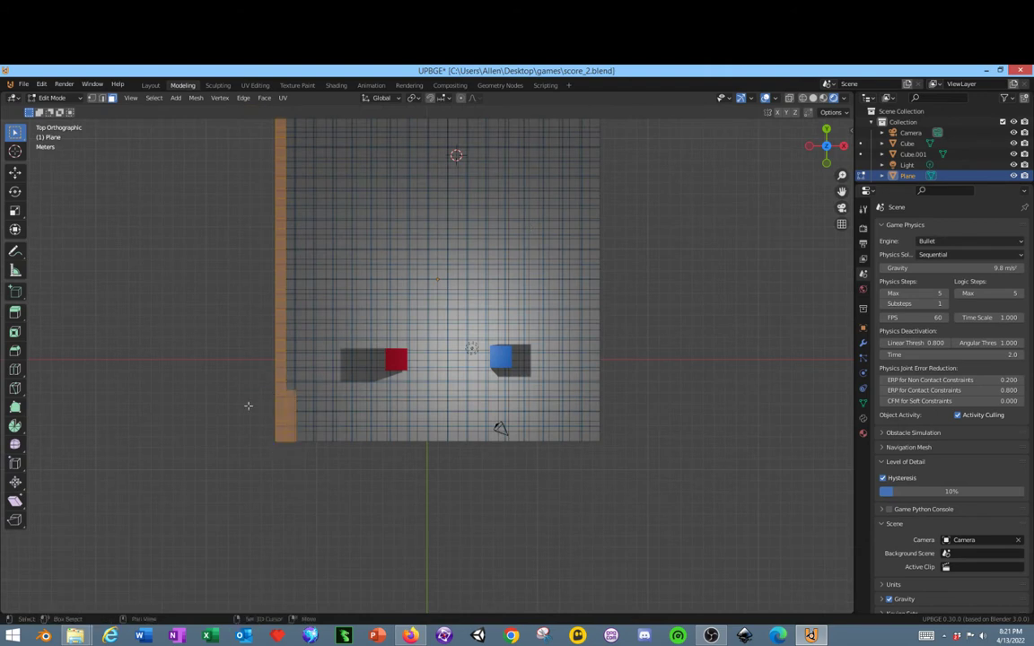
click(288, 450)
shift+drag(289, 451, 270, 99)
shift+middle_drag(224, 202, 216, 235)
drag(229, 157, 607, 167)
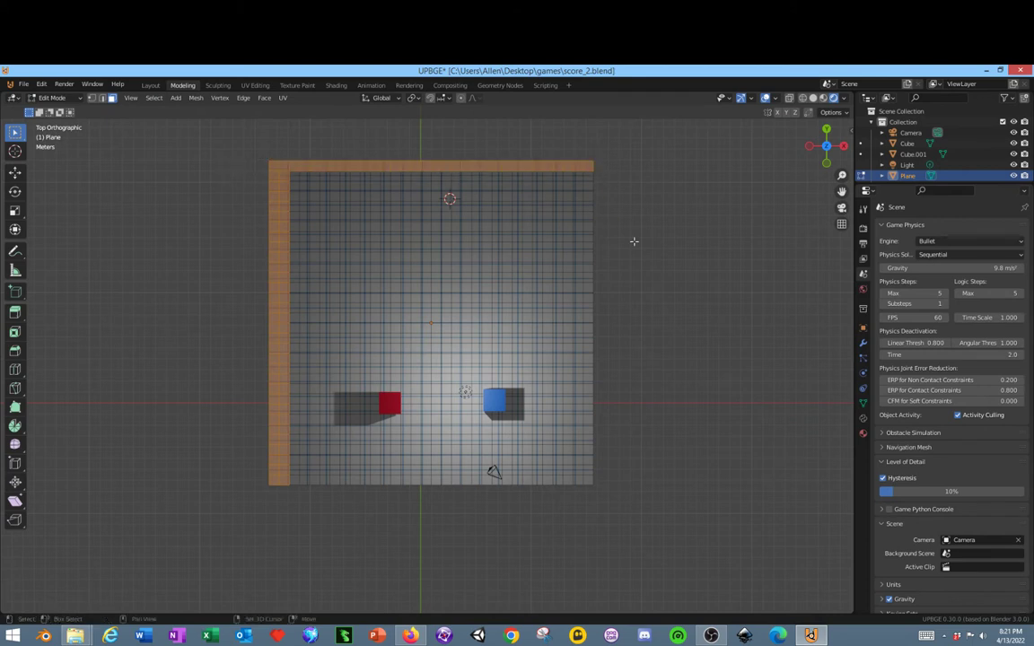
drag(595, 501, 577, 142)
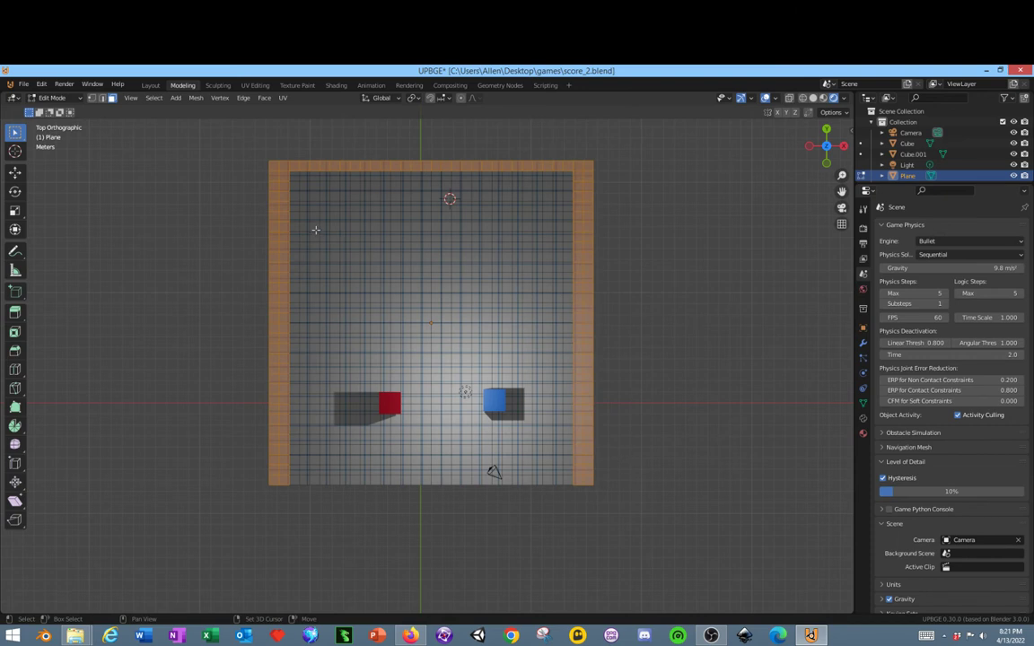
Step: Add large rectangular areas of faces across the back half of the plane to the selection, sparing a central area
drag(246, 149, 388, 324)
shift+drag(393, 131, 513, 239)
shift+drag(506, 141, 574, 328)
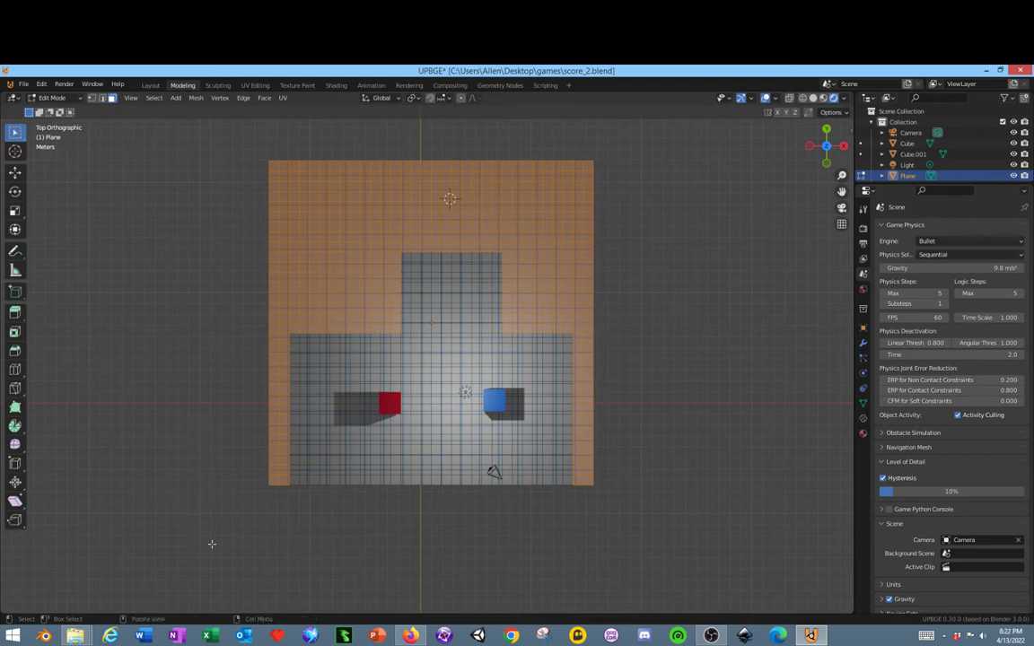
Step: Deselect rectangular areas of the back half to carve out open floor and passages between the future walls
ctrl+drag(301, 232, 382, 365)
ctrl+drag(361, 235, 431, 325)
mouse_move(493, 182)
ctrl+mouse_down()
mouse_move(573, 240)
mouse_move(582, 302)
mouse_move(548, 316)
mouse_move(560, 337)
ctrl+mouse_up()
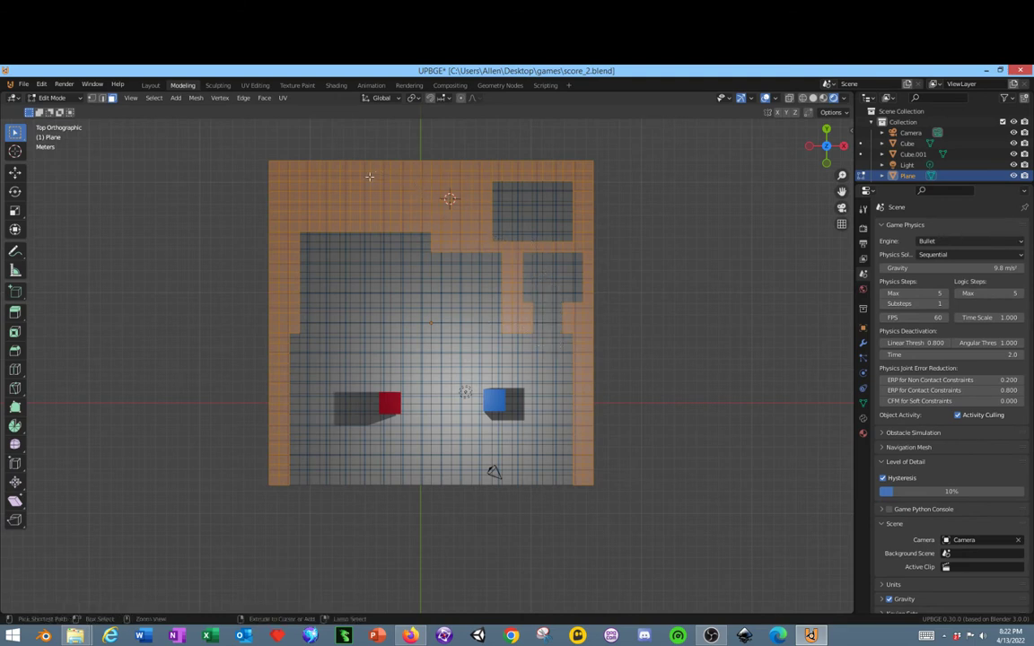
ctrl+drag(335, 162, 495, 268)
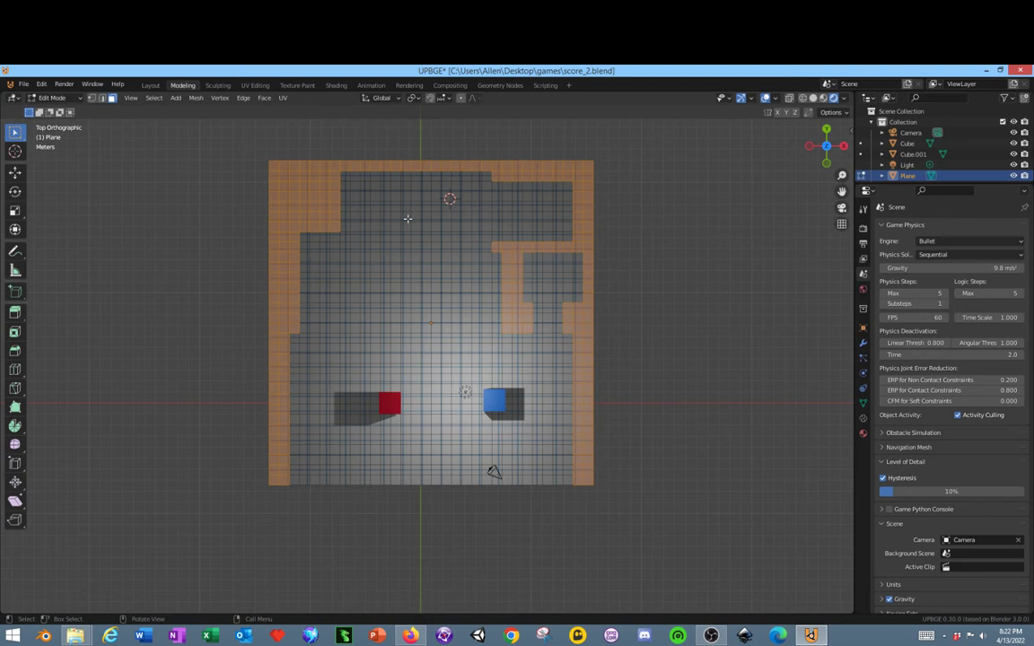
Step: Add a rectangular block of faces at the middle of the back edge and two separate floor rectangles to the selection
shift+drag(469, 235, 371, 169)
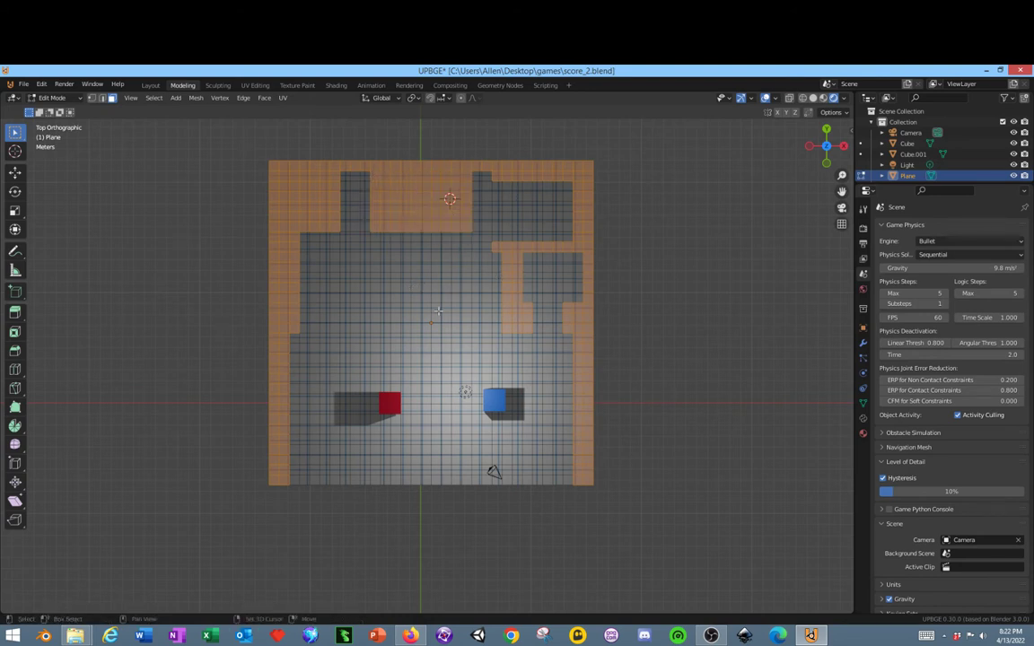
drag(418, 321, 398, 297)
drag(326, 336, 357, 278)
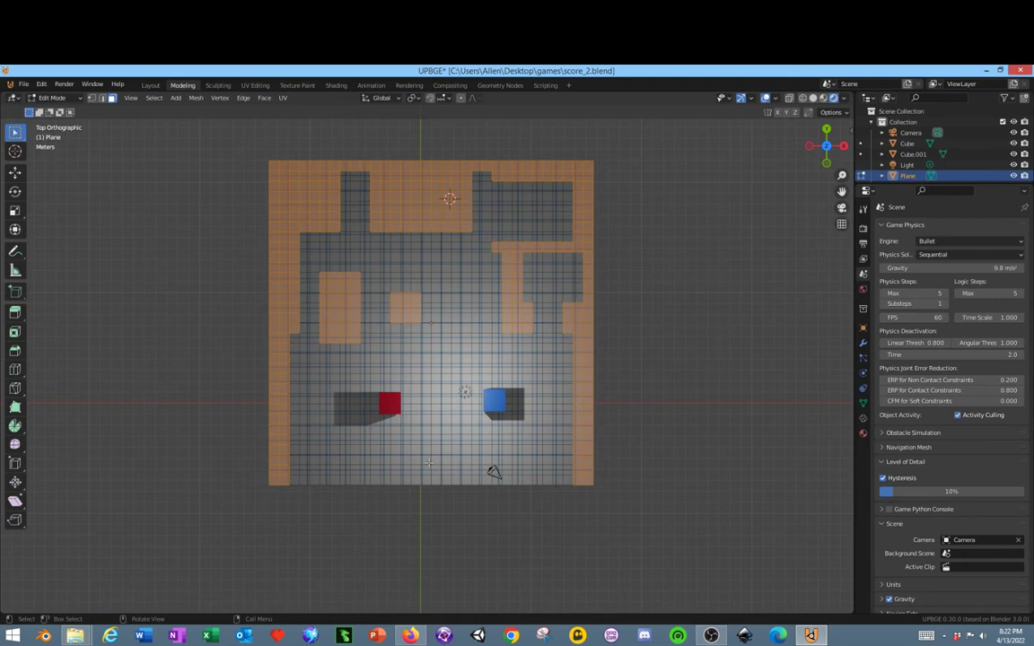
Step: Turn on snapping and extrude the selected faces upward to form the room's outer walls and inner blocks
click(825, 164)
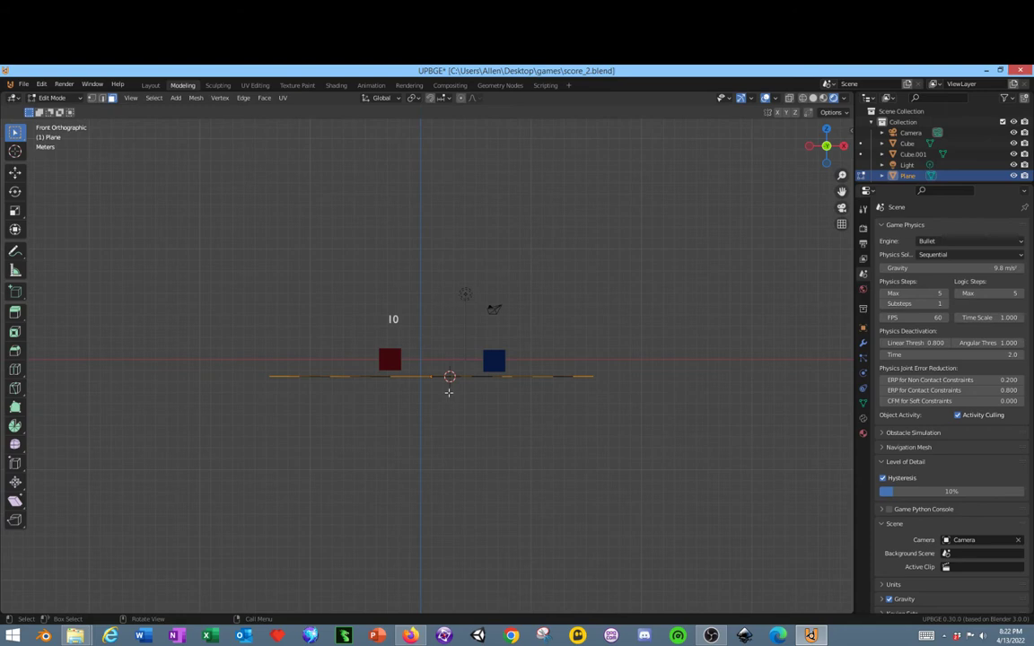
middle_drag(420, 416, 434, 437)
scroll(433, 437, down, 2)
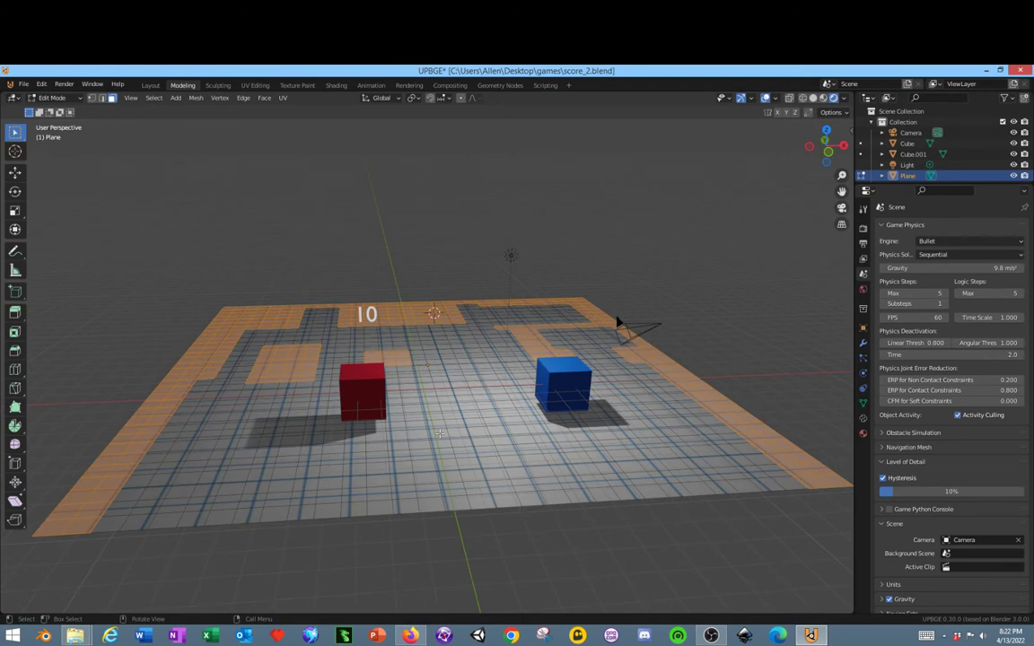
key(e)
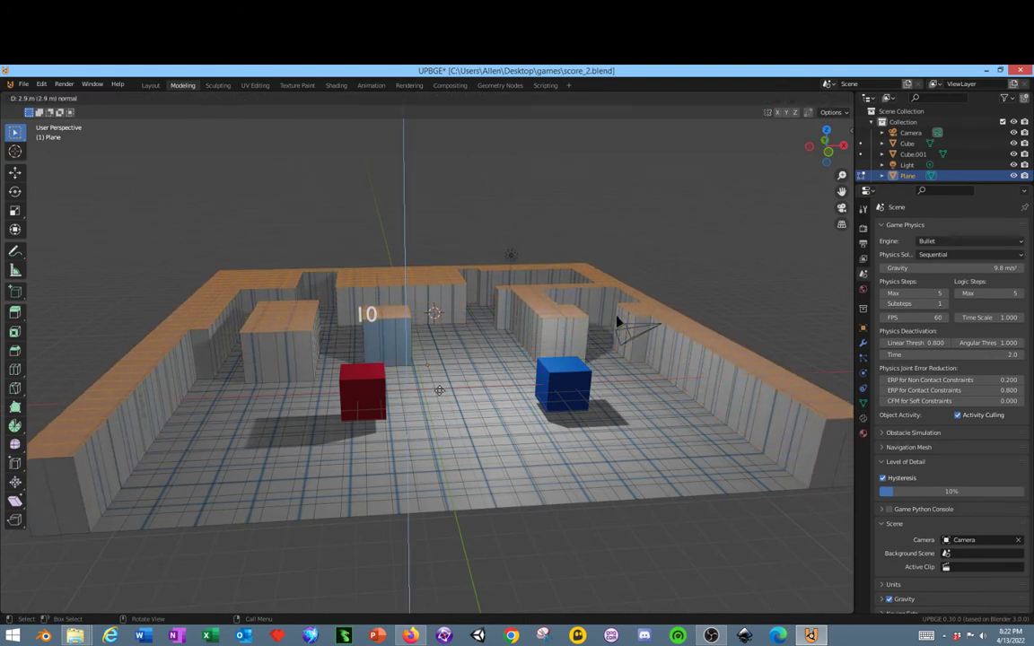
right_click(442, 401)
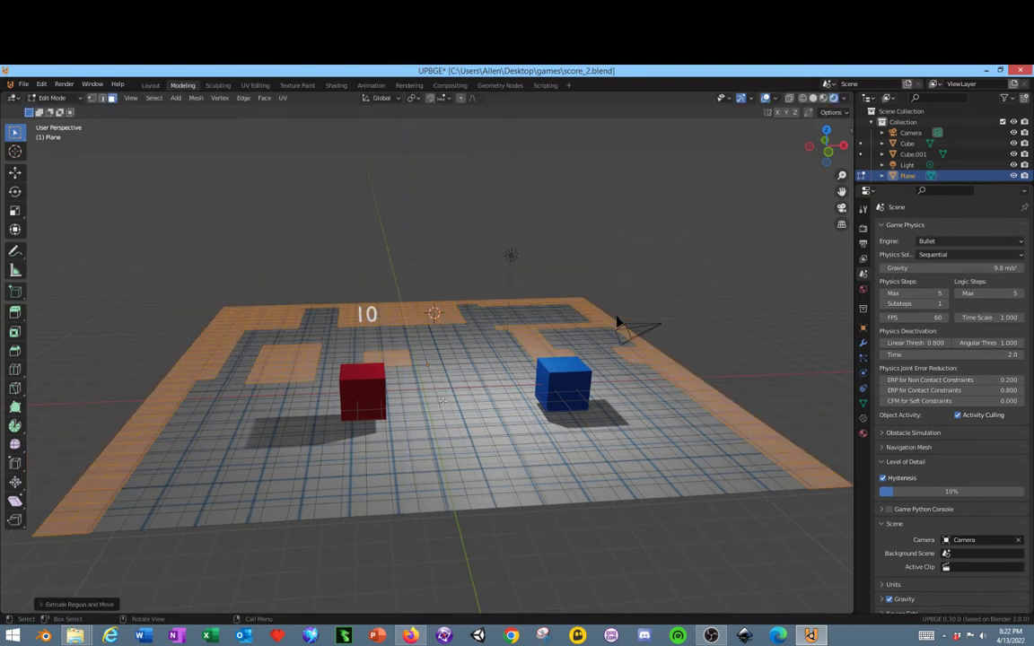
click(430, 99)
key(e)
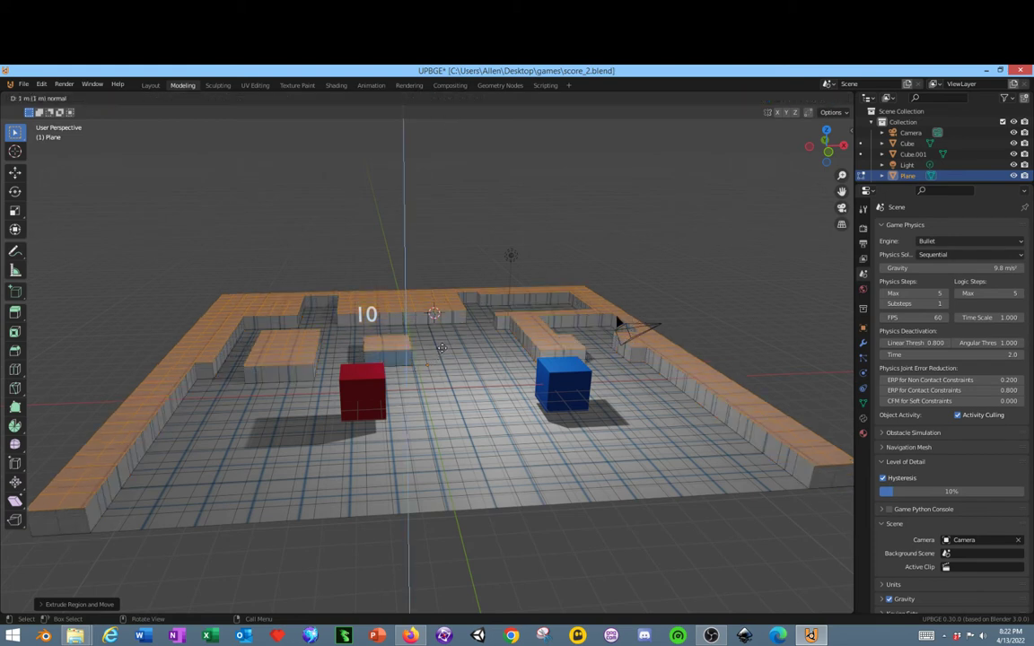
key(Return)
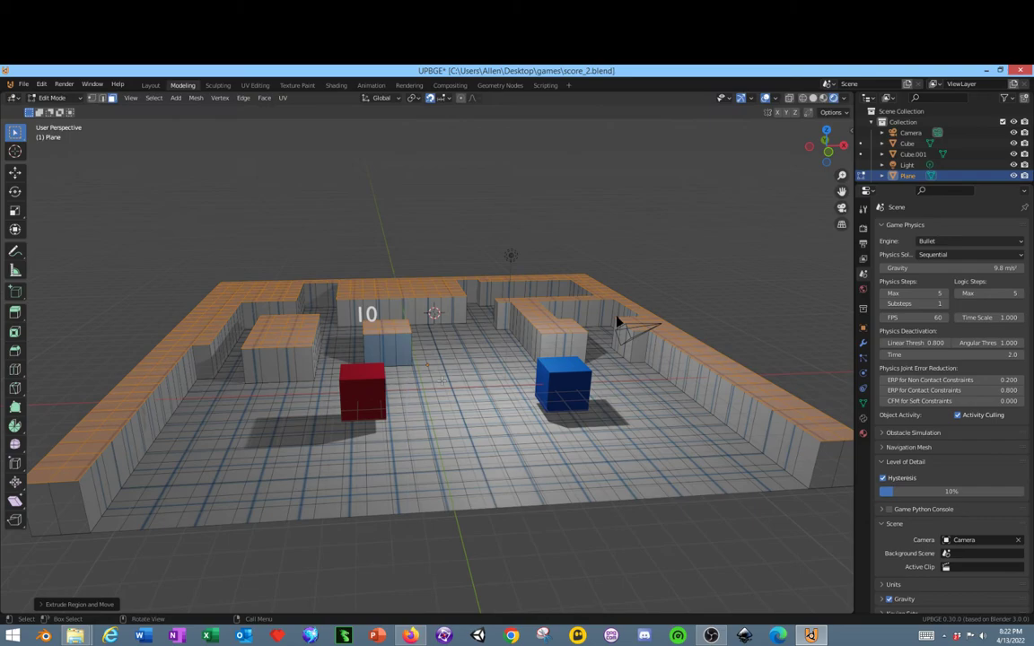
Step: Return to Object Mode and add a Sun light to the scene
middle_drag(442, 380, 828, 428)
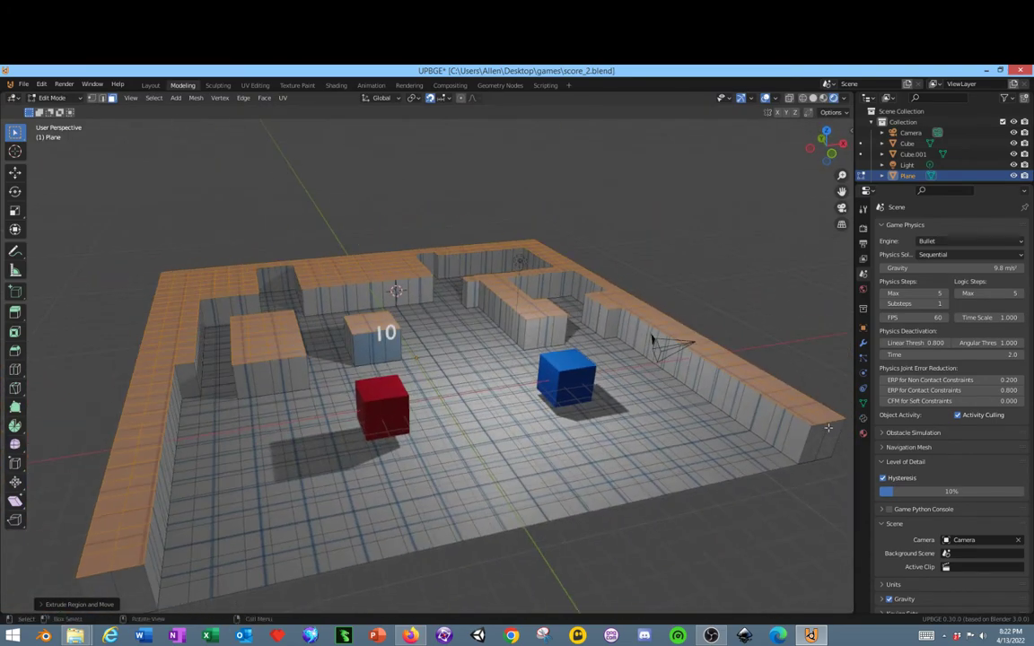
key(shift+a)
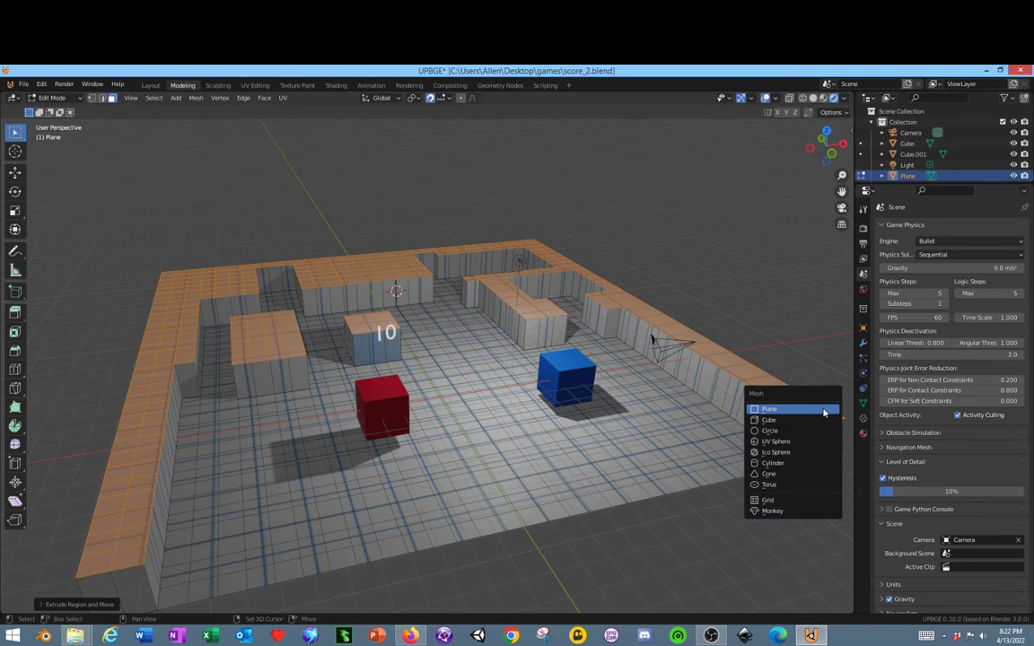
key(Tab)
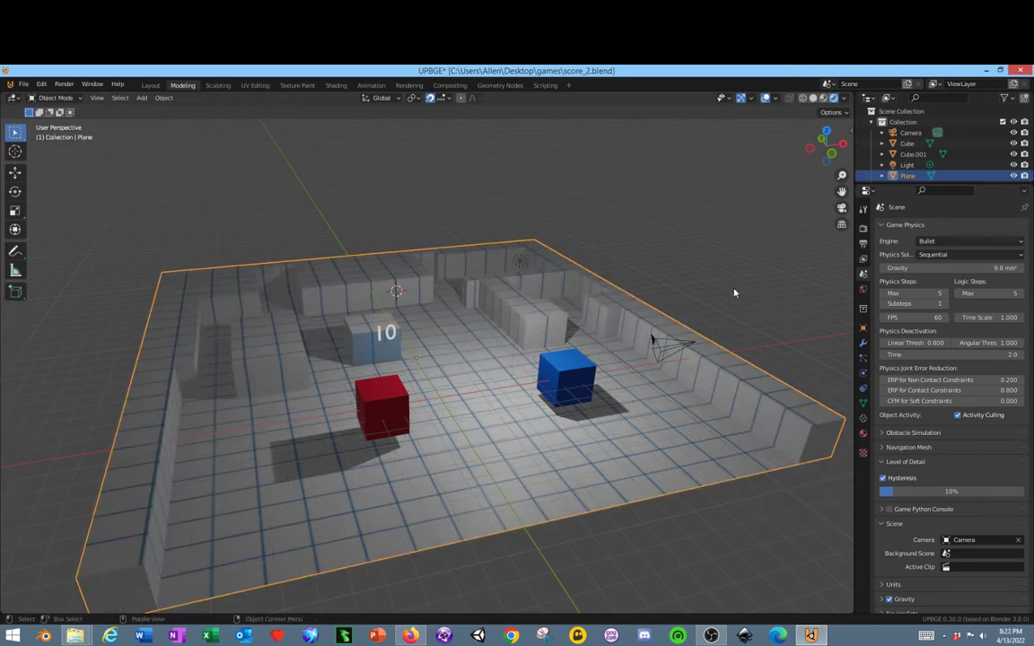
key(shift+a)
mouse_move(745, 293)
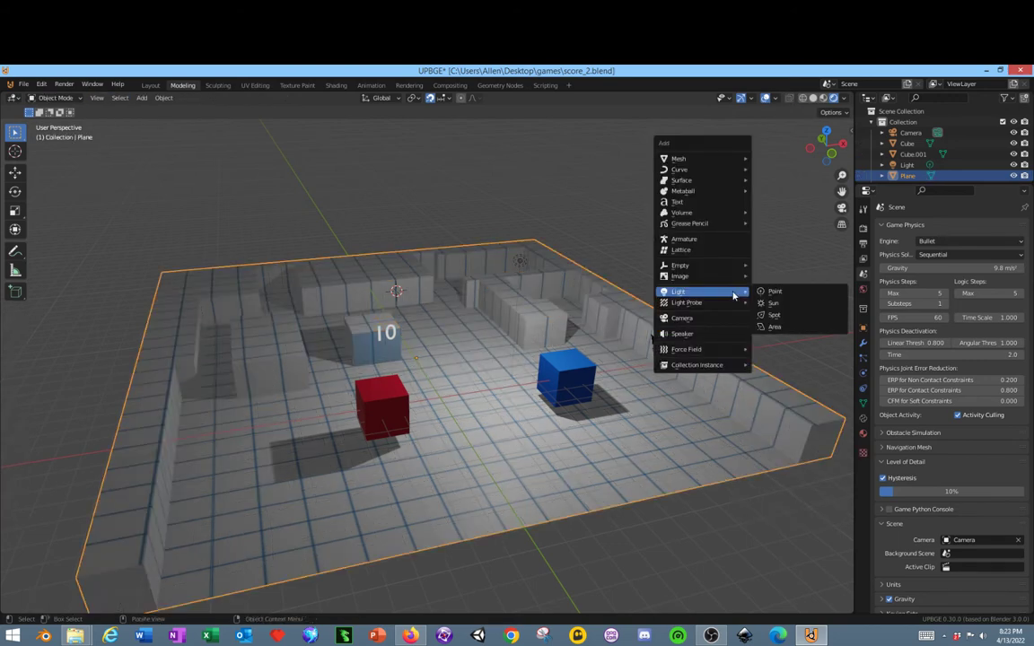
click(784, 303)
Step: Raise the Sun along the Z axis high above the room and rotate it so its light falls at an angle
scroll(628, 306, down, 4)
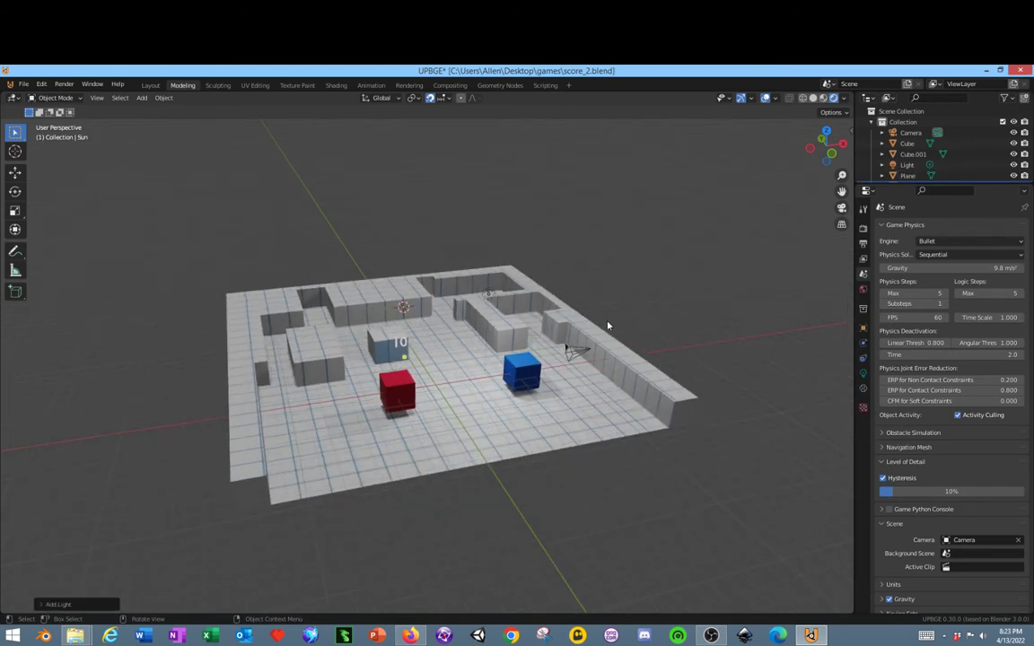
middle_drag(608, 326, 378, 420)
click(14, 171)
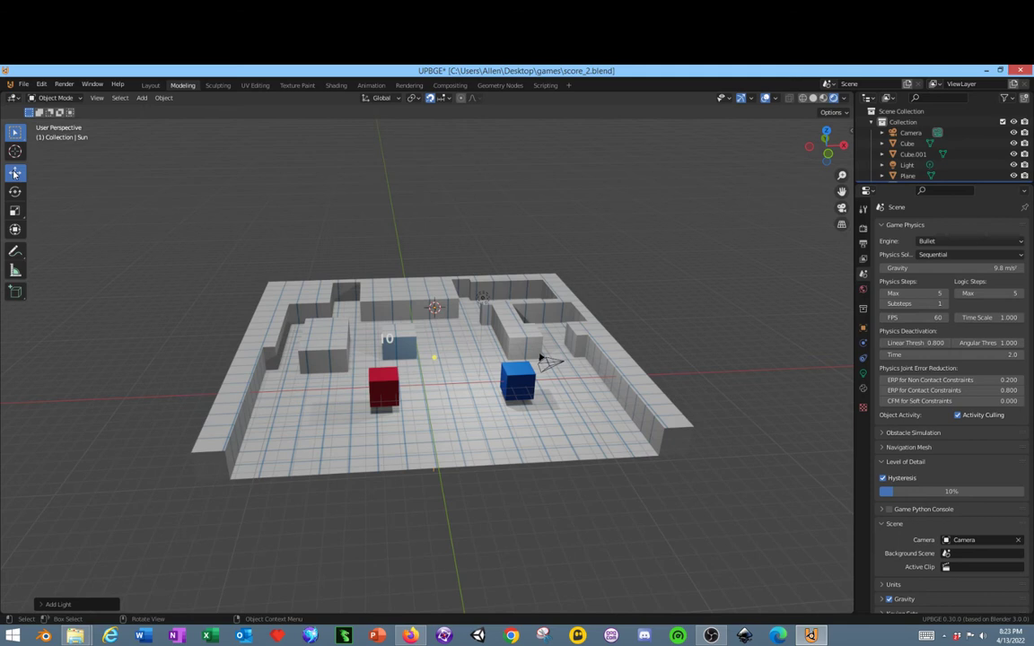
mouse_move(435, 262)
mouse_down()
mouse_move(444, 159)
mouse_move(436, 207)
mouse_up()
click(14, 191)
scroll(463, 377, up, 2)
mouse_move(542, 364)
middle_down()
mouse_move(549, 351)
mouse_move(547, 372)
mouse_move(565, 365)
mouse_move(556, 365)
middle_up()
scroll(558, 379, up, 1)
scroll(557, 369, down, 1)
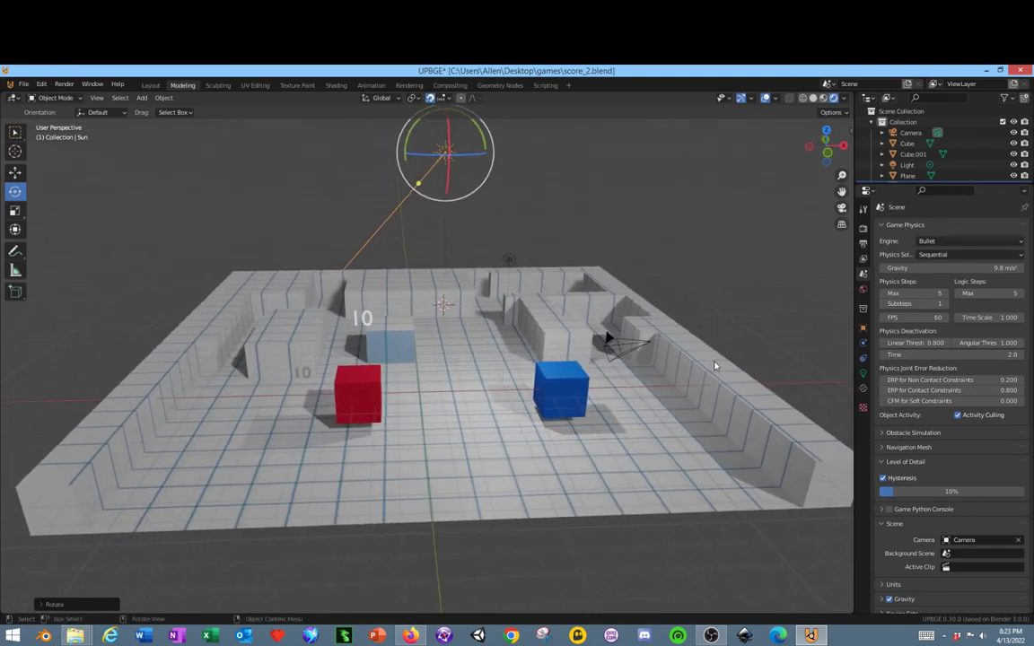
Step: Edit the room mesh and move the selected wall tops up along Z to make the walls taller, then return to Object Mode
click(643, 329)
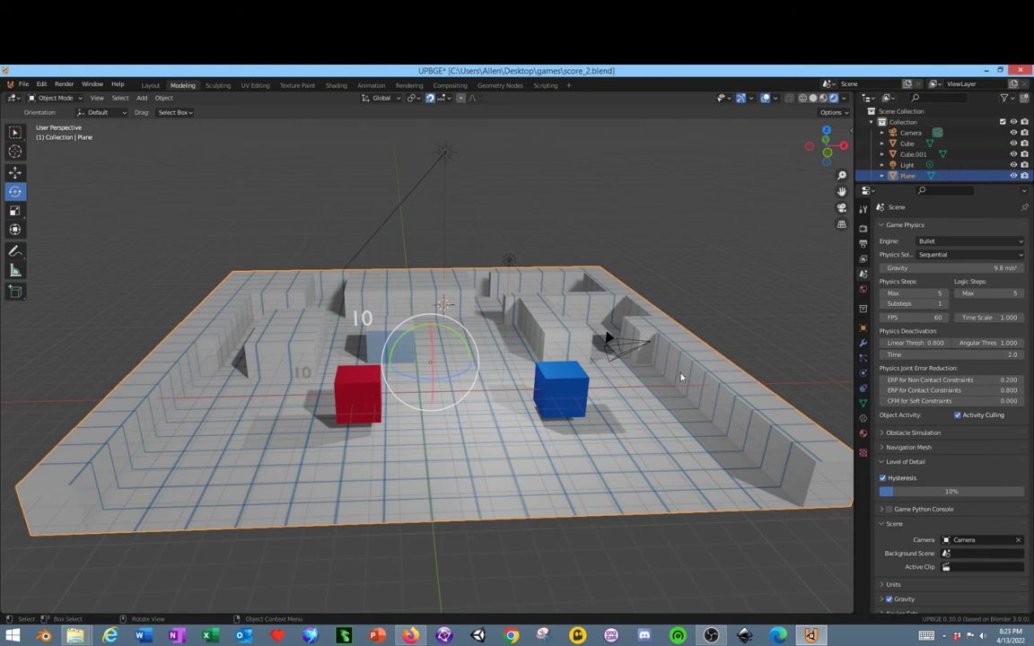
key(Tab)
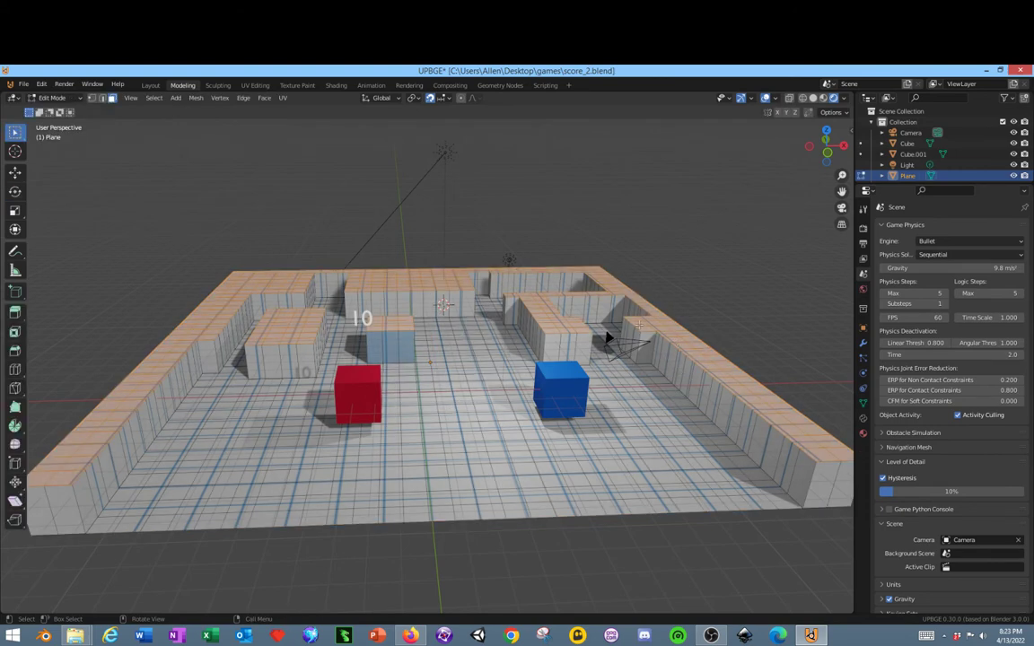
click(15, 172)
drag(410, 263, 416, 238)
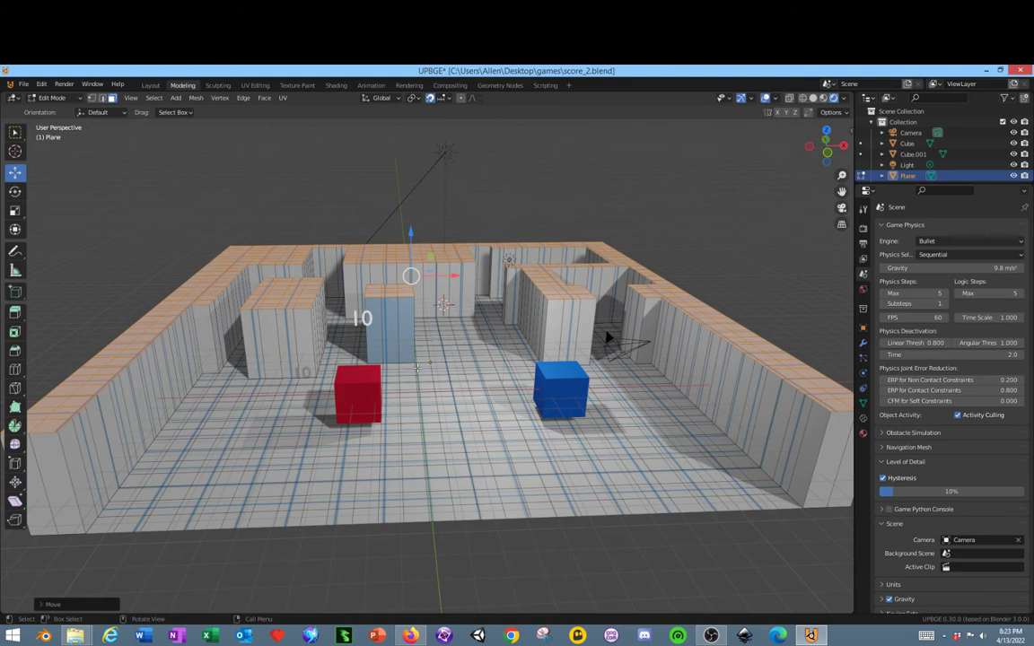
key(Tab)
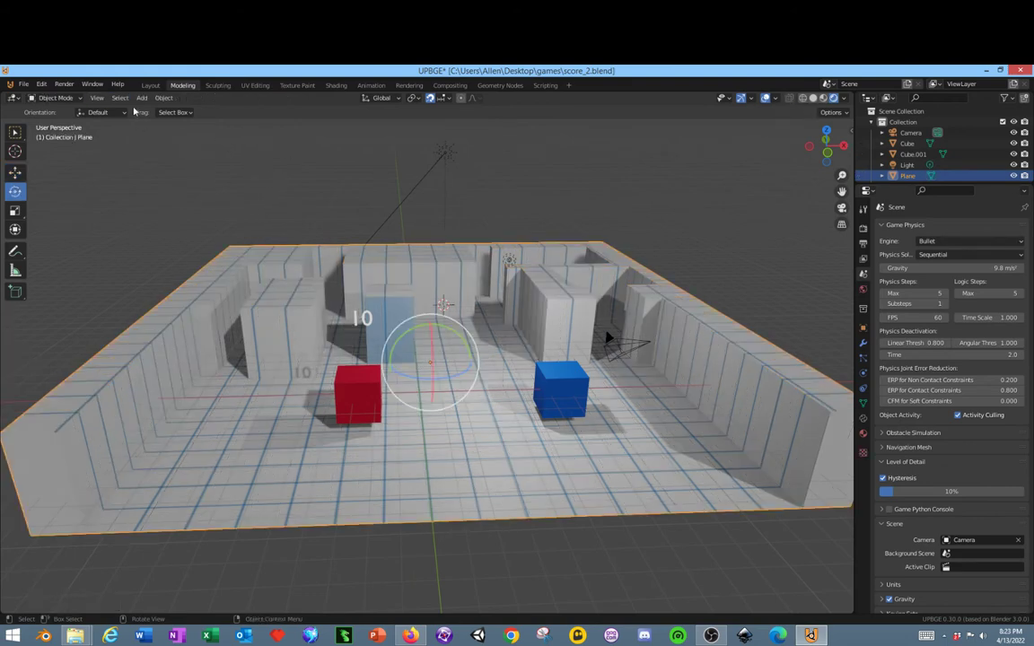
Step: Switch to the Layout workspace and put the room mesh into Edit Mode
click(150, 86)
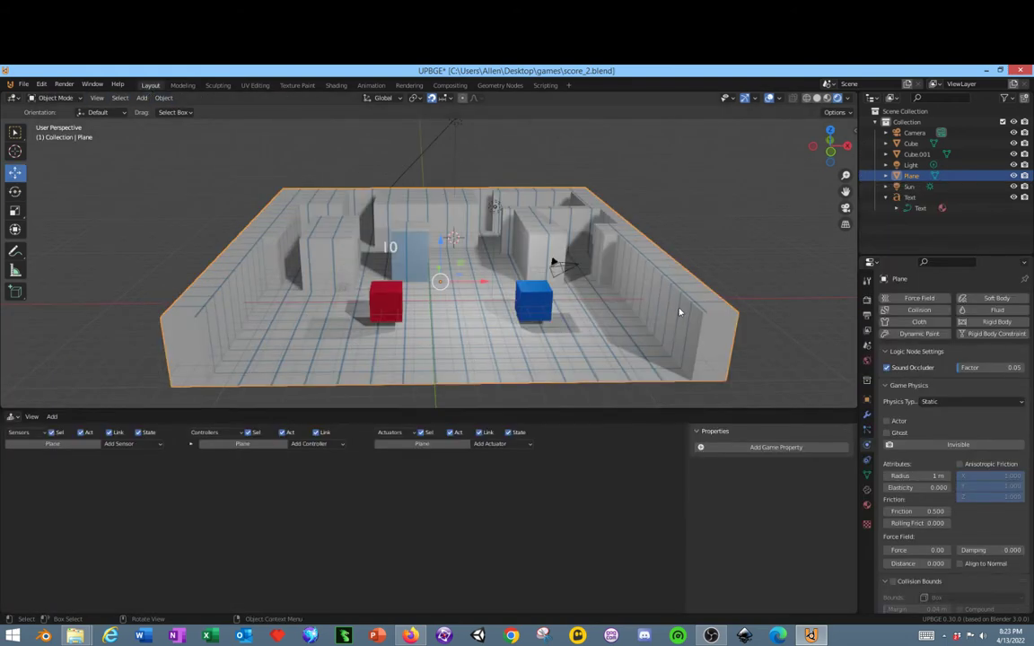
scroll(679, 315, up, 1)
scroll(711, 286, down, 1)
key(Tab)
key(Tab)
key(Tab)
key(Tab)
key(Tab)
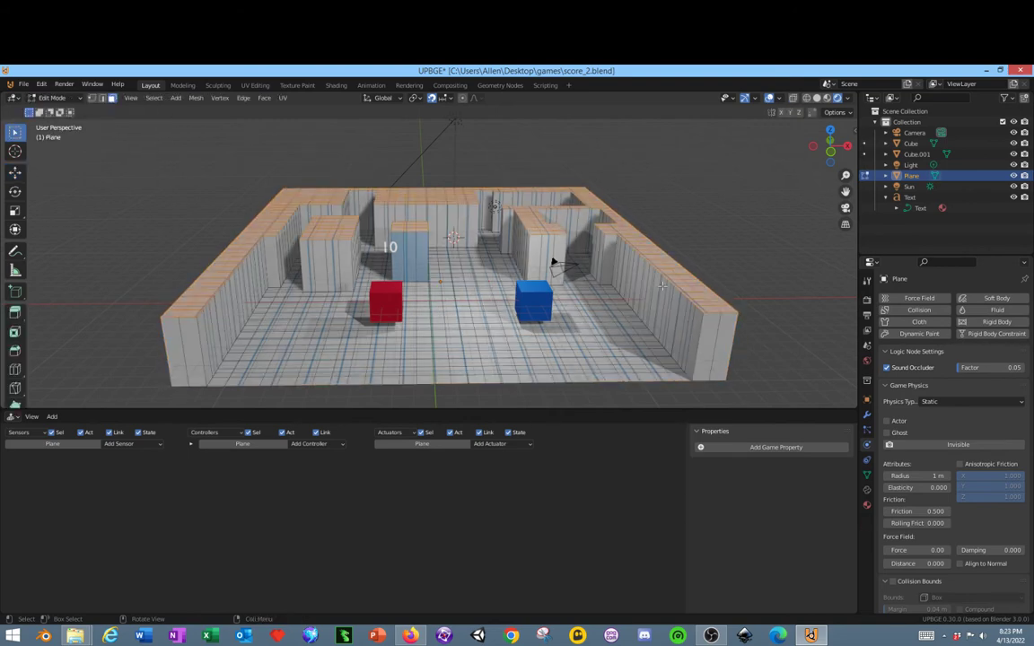
key(Tab)
key(Tab)
click(651, 290)
shift+click(660, 292)
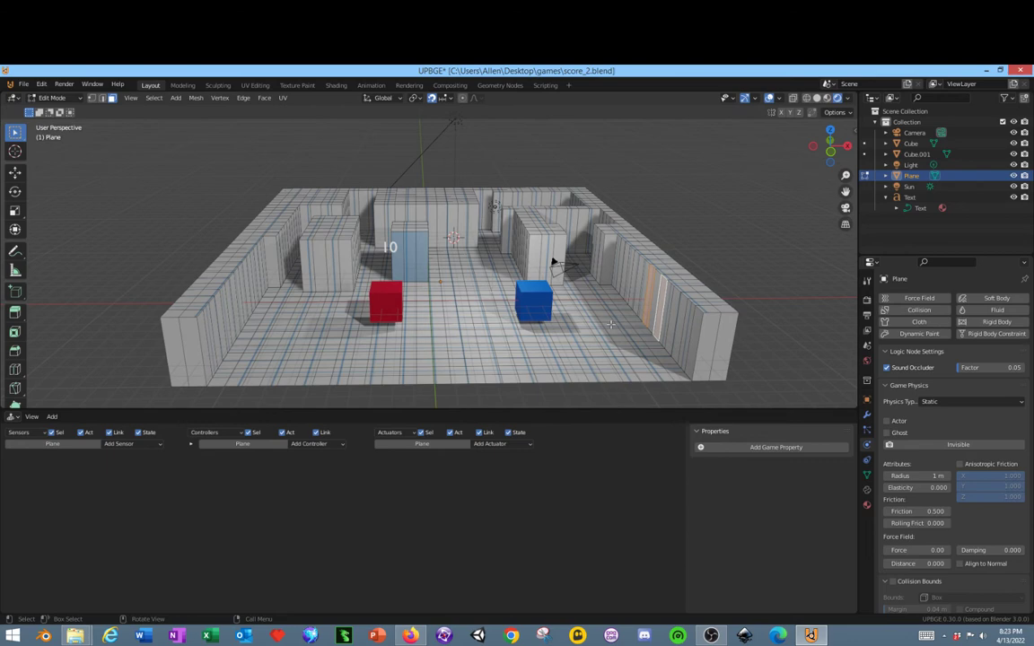
middle_drag(612, 324, 499, 298)
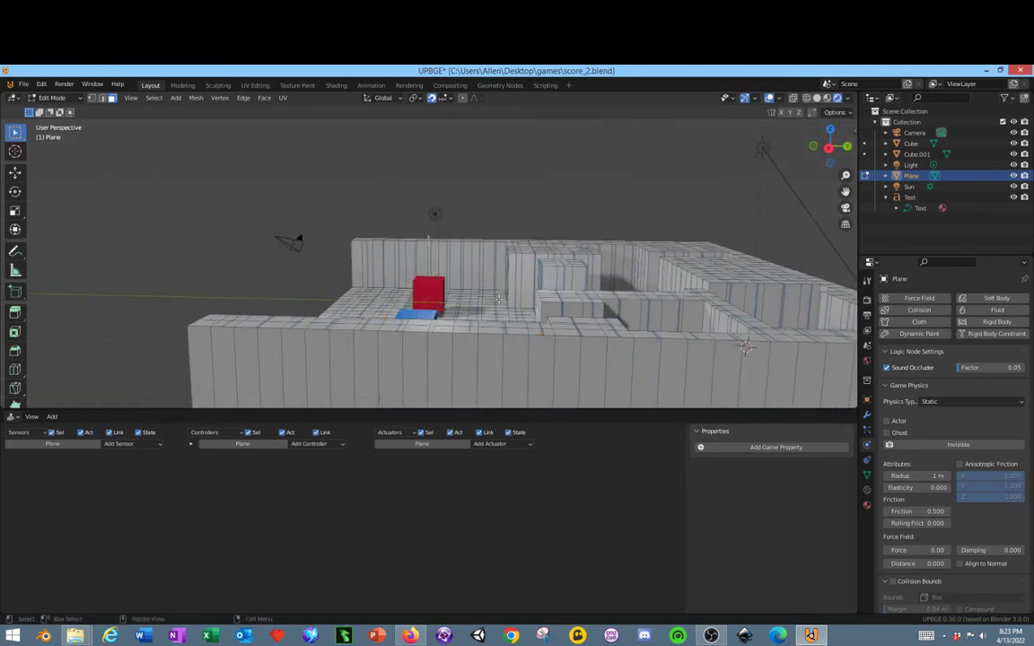
Step: Select a block of six top faces, two wide and three long, on the outer wall beside the blue cube from the top view
click(829, 131)
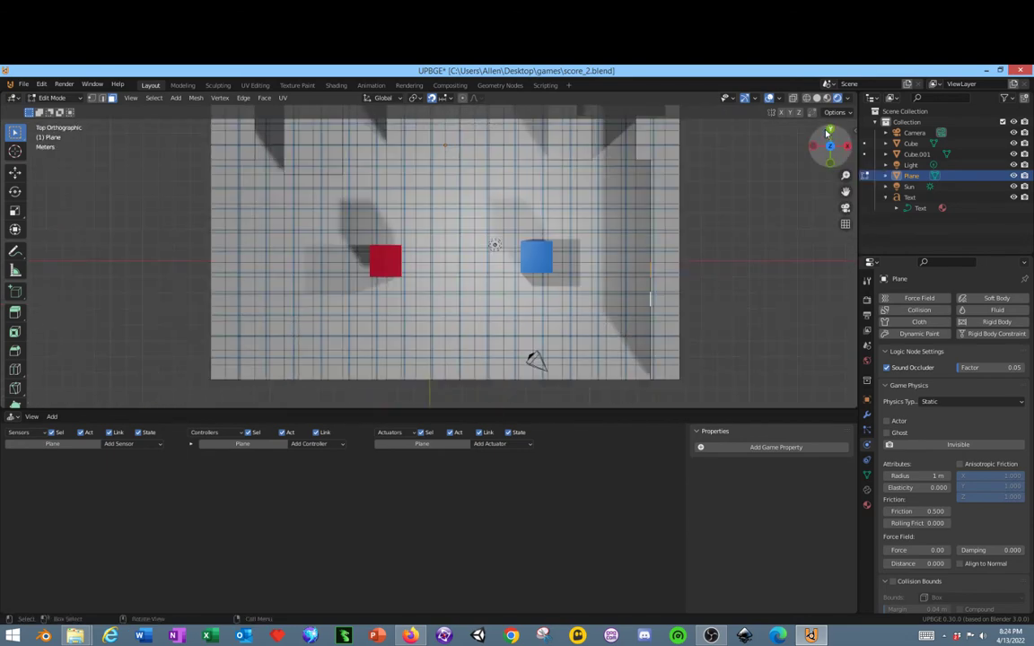
click(630, 256)
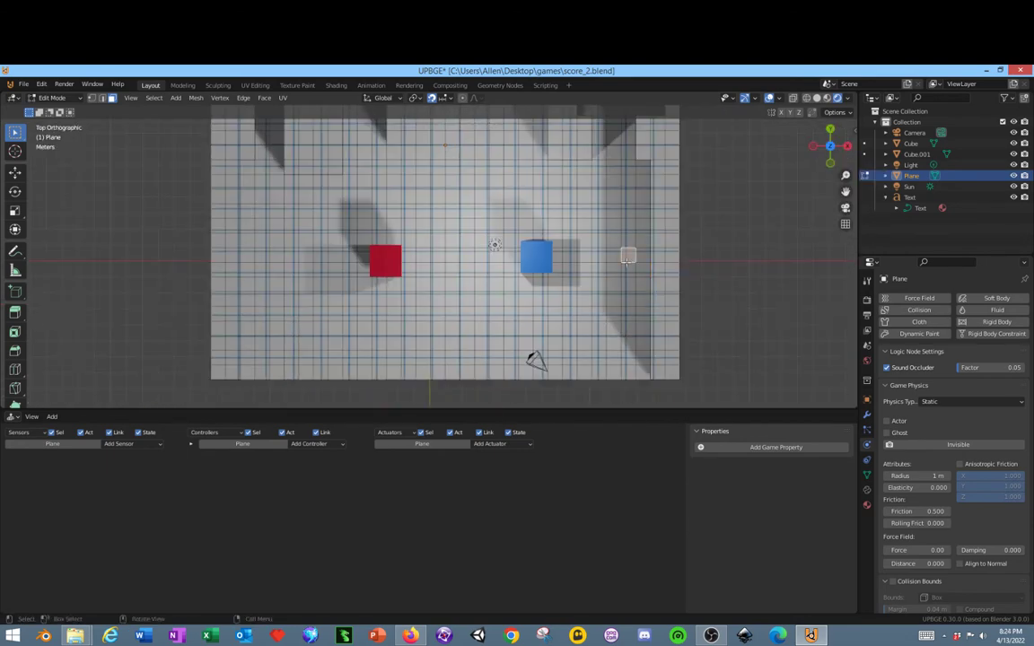
click(560, 246)
shift+click(559, 256)
shift+click(561, 270)
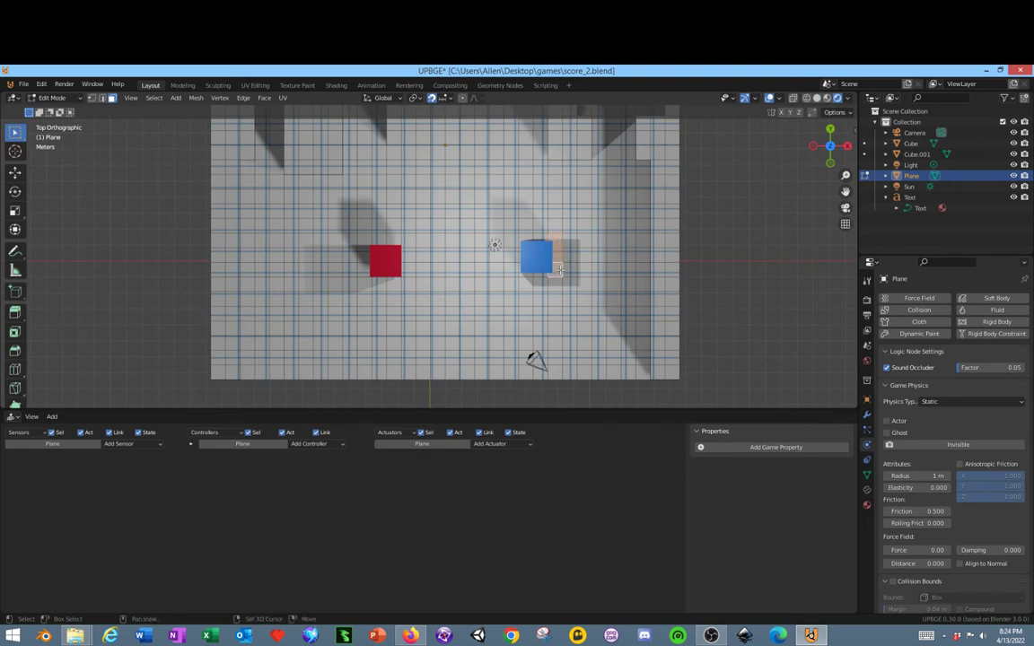
click(658, 272)
shift+click(672, 269)
shift+click(670, 255)
shift+click(661, 255)
shift+click(660, 242)
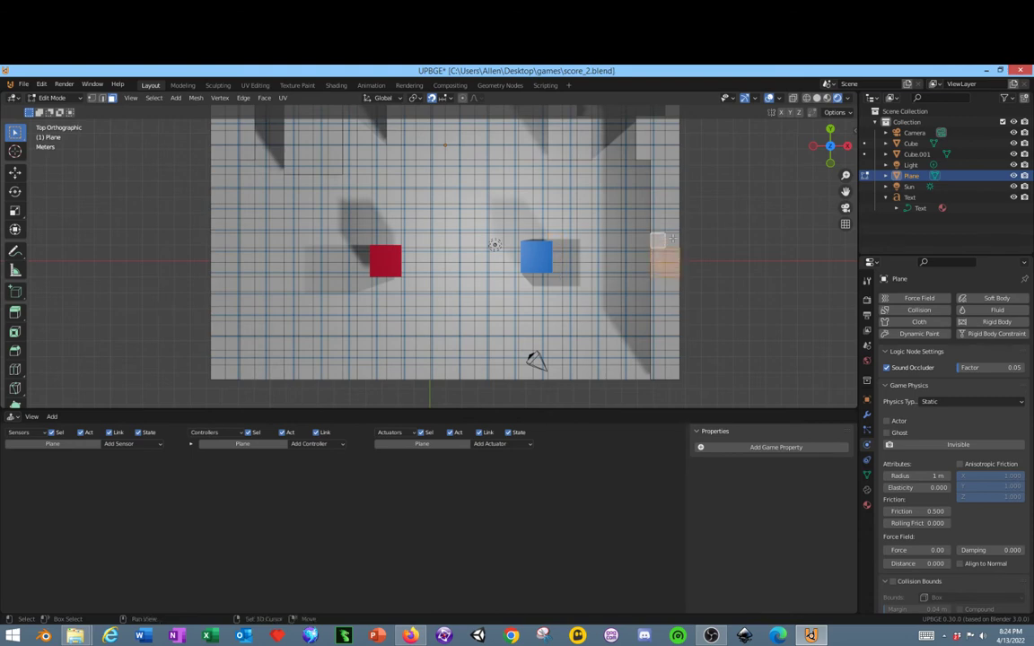
shift+click(672, 241)
Step: Add the inner and outer side faces beneath the selected wall-top faces to the selection, covering the whole door section
middle_drag(696, 279, 474, 345)
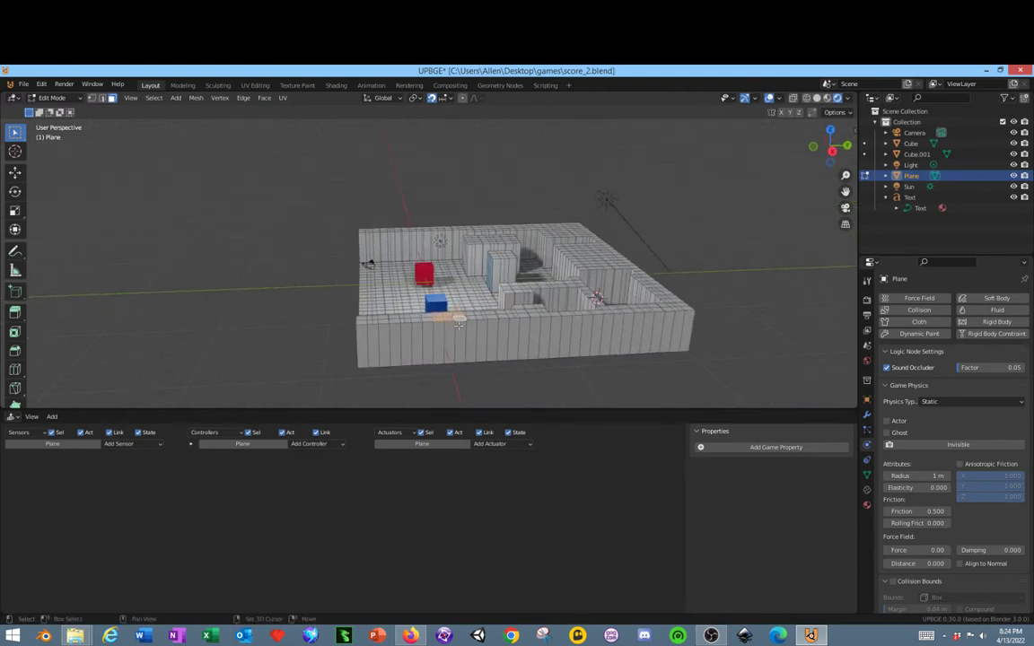
middle_drag(435, 340, 500, 207)
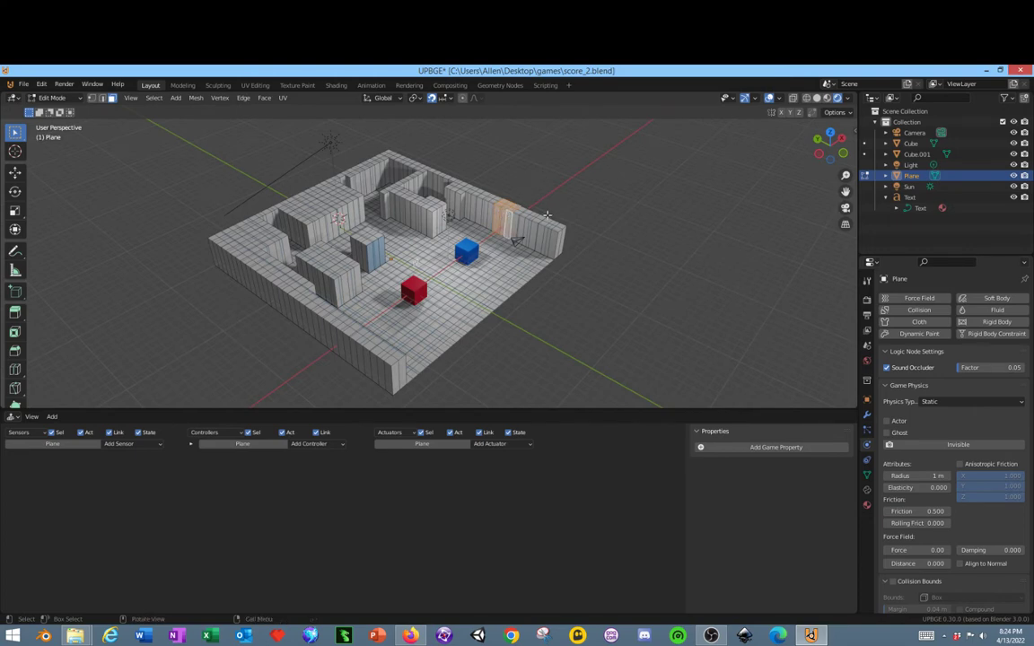
scroll(548, 215, up, 5)
mouse_move(648, 239)
middle_down()
mouse_move(583, 216)
mouse_move(628, 234)
middle_up()
scroll(629, 234, down, 1)
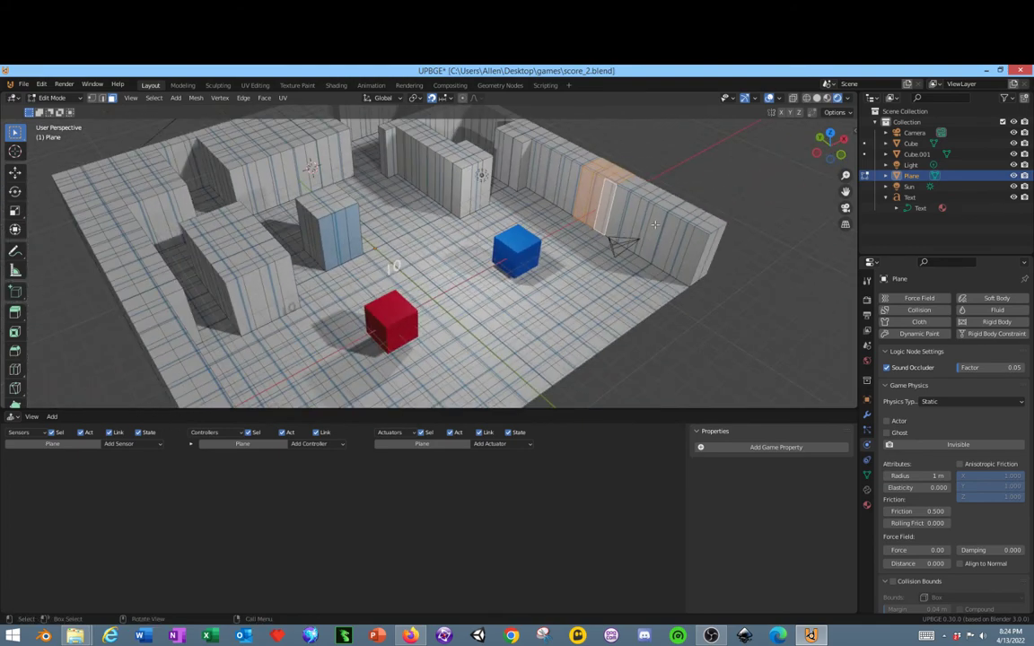
middle_drag(728, 227, 551, 322)
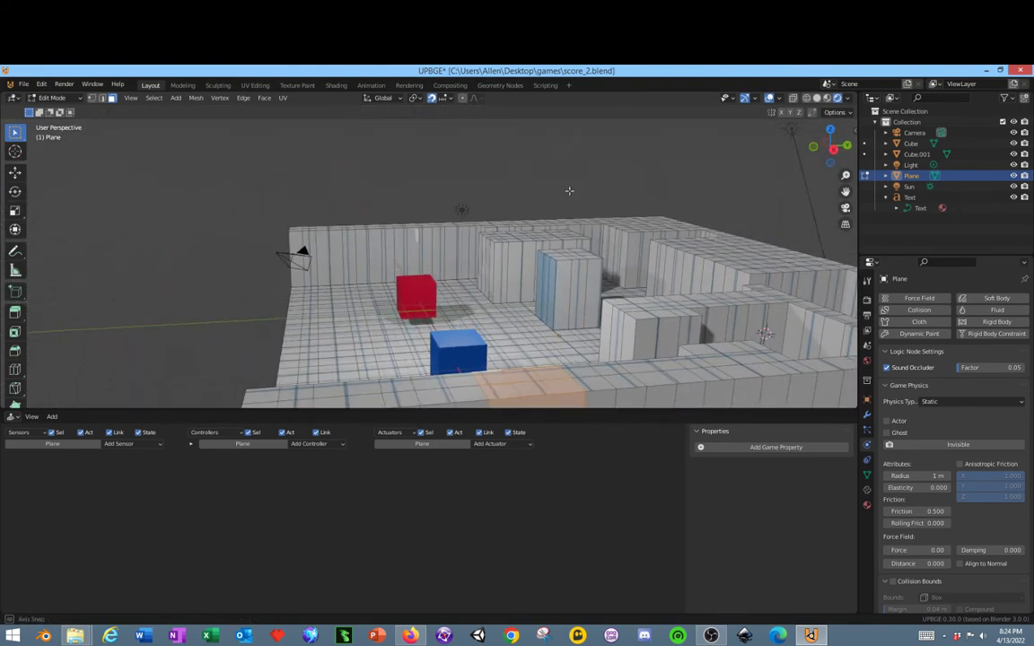
scroll(552, 322, down, 4)
scroll(552, 322, up, 1)
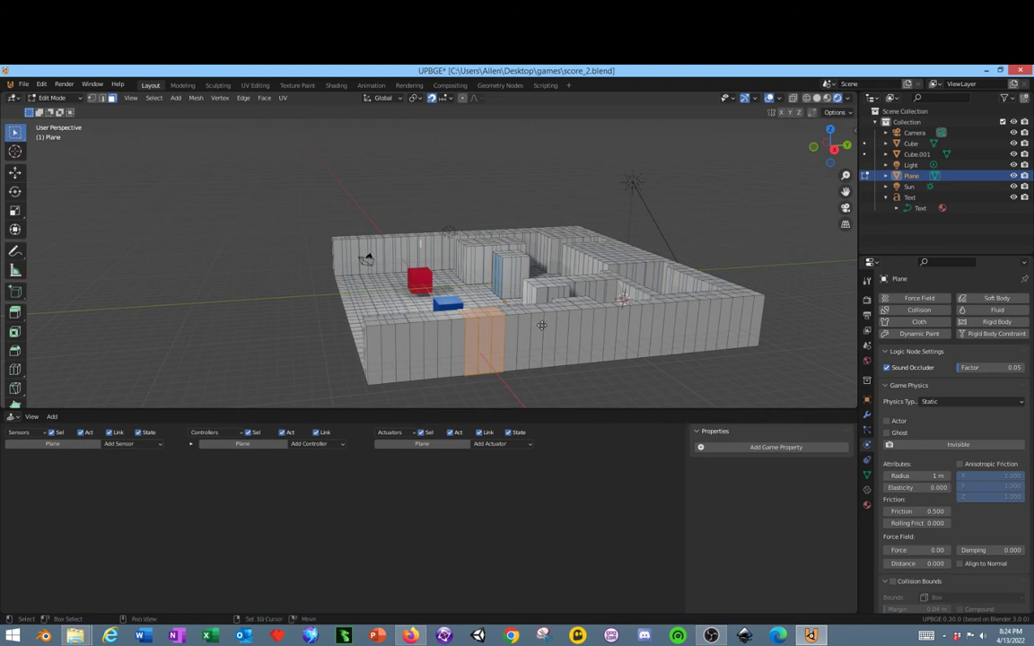
Step: Duplicate the selected door section and move the copy straight up along Z so it floats above the wall
key(g)
key(y)
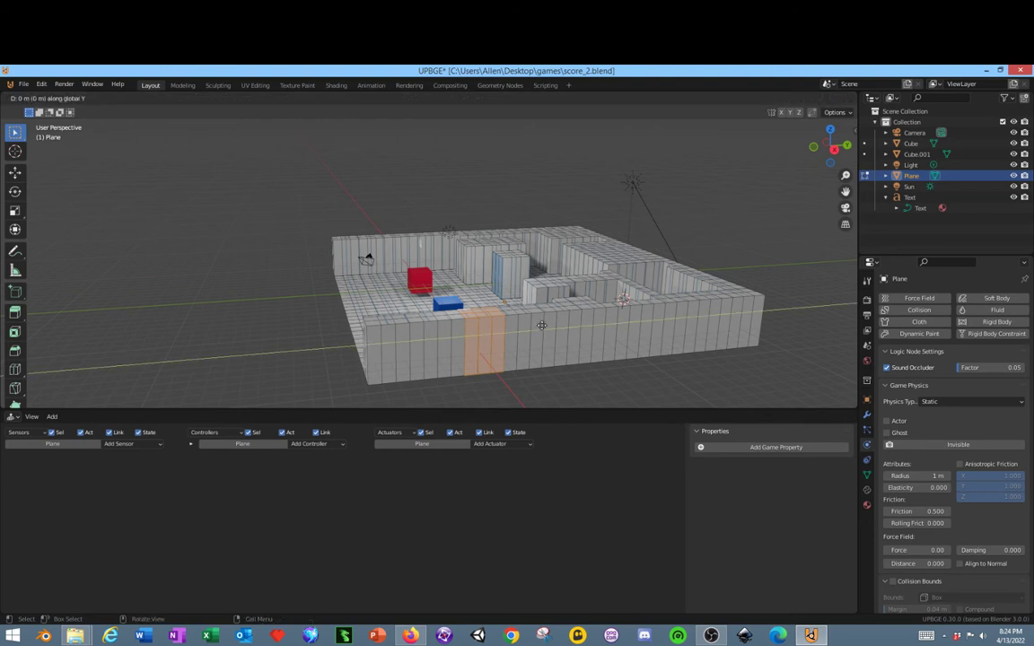
key(z)
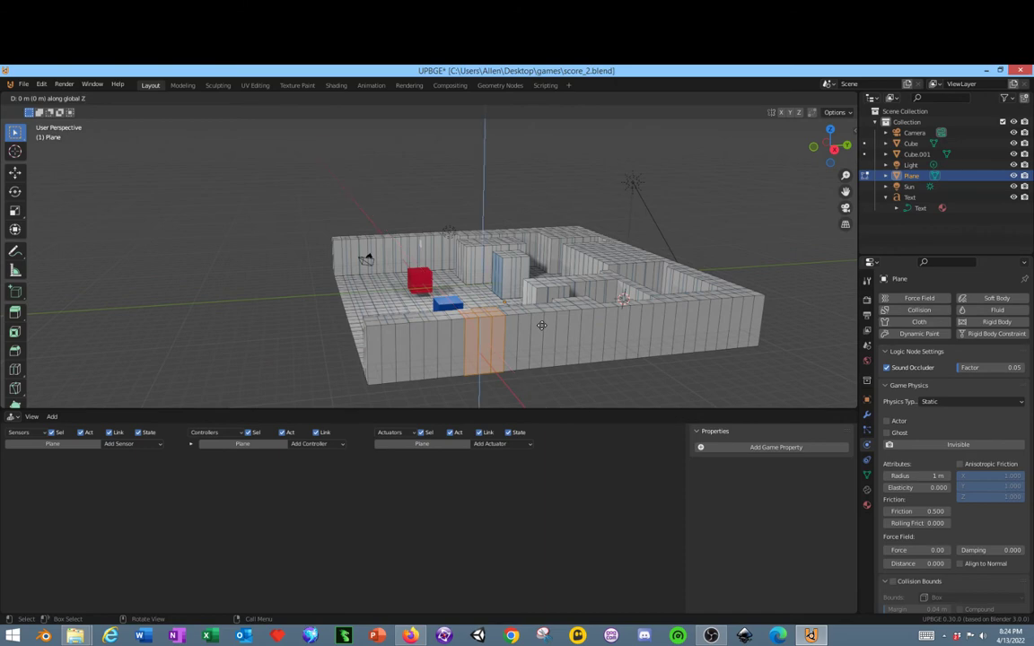
click(567, 233)
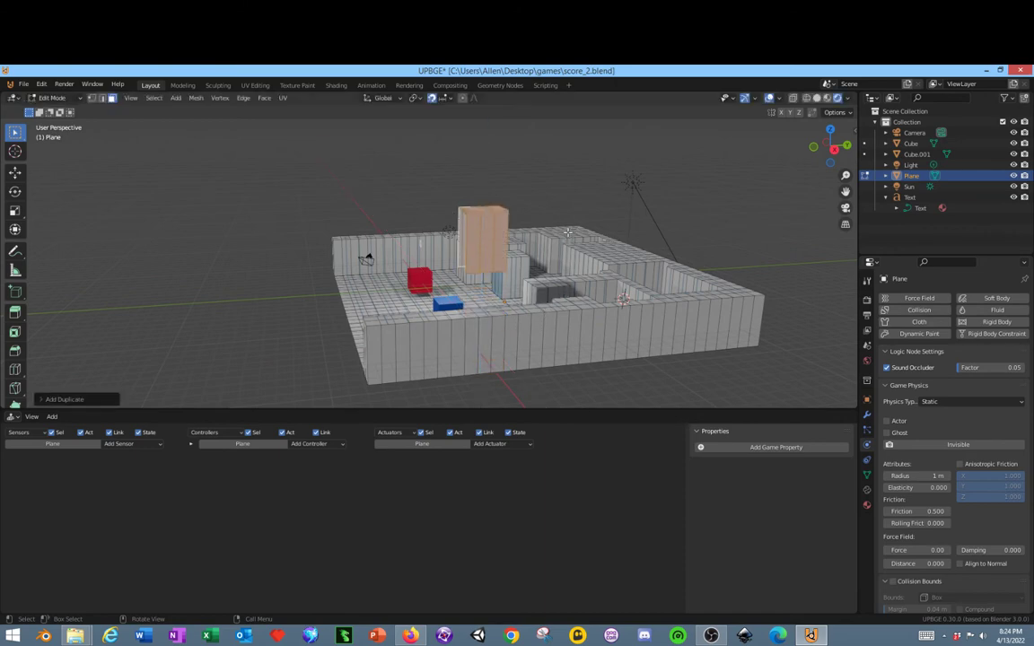
Step: Select the three inner side faces of the original wall section beneath the floating copy
middle_drag(526, 381, 688, 377)
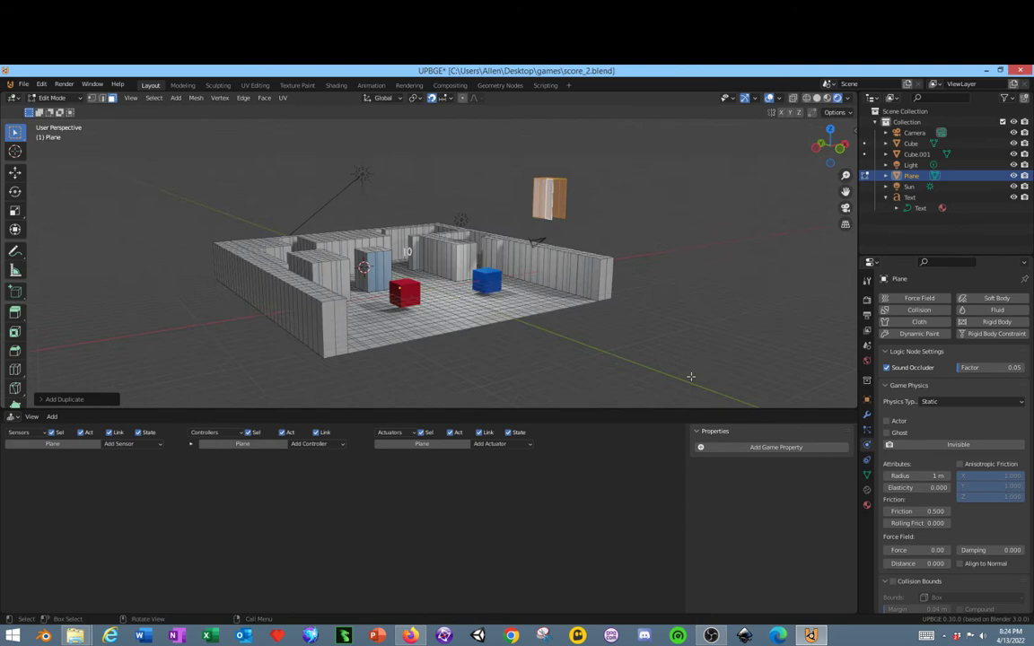
middle_drag(707, 312, 557, 294)
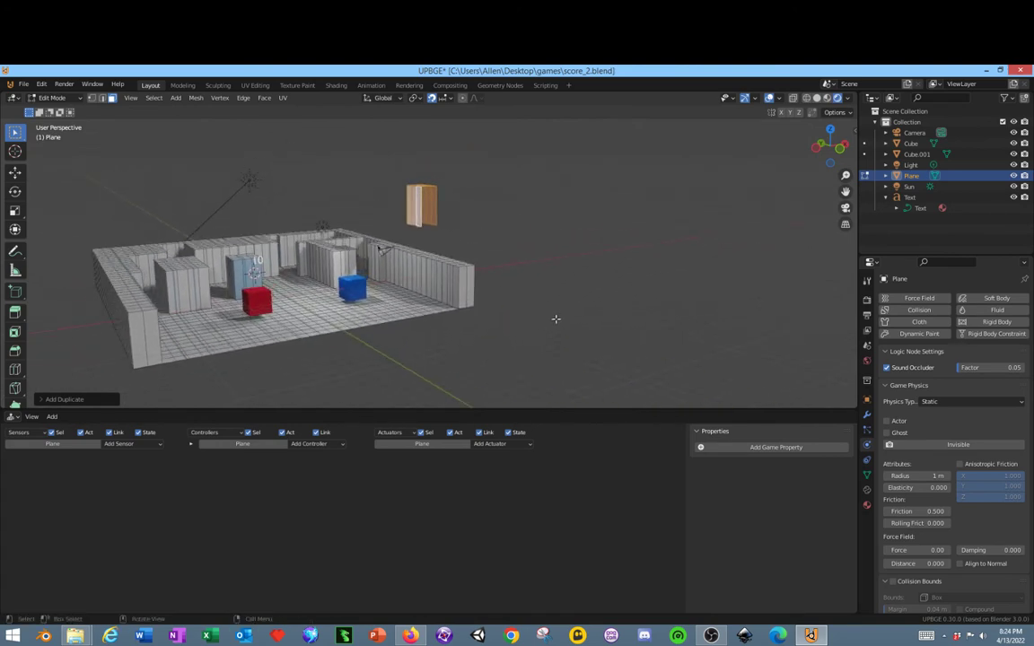
scroll(552, 294, up, 3)
scroll(552, 295, up, 3)
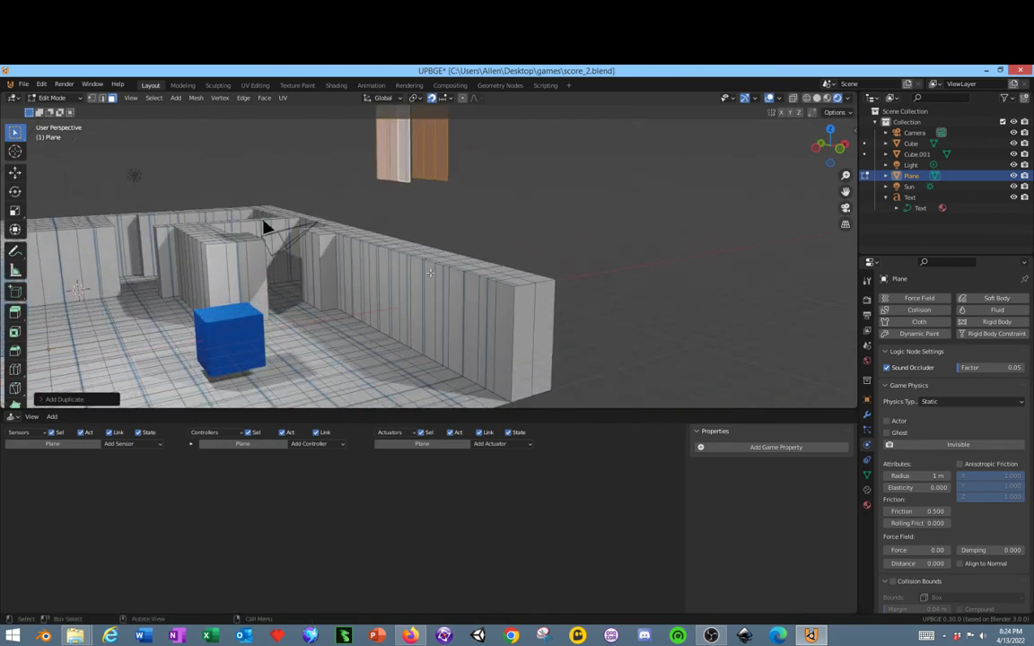
middle_drag(354, 268, 468, 345)
scroll(468, 345, down, 3)
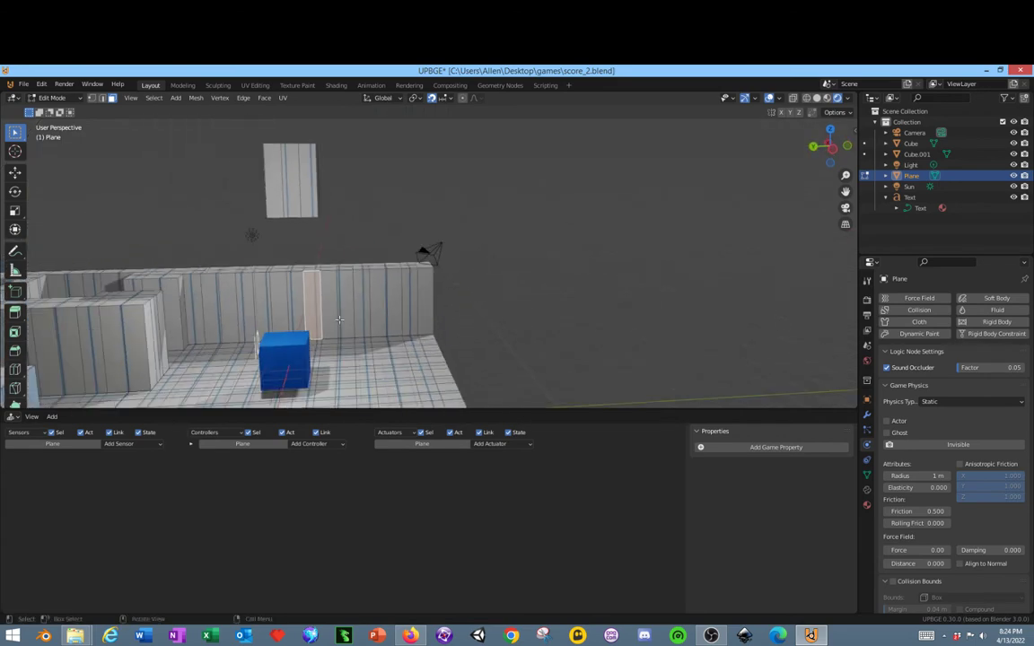
shift+click(292, 295)
shift+click(280, 296)
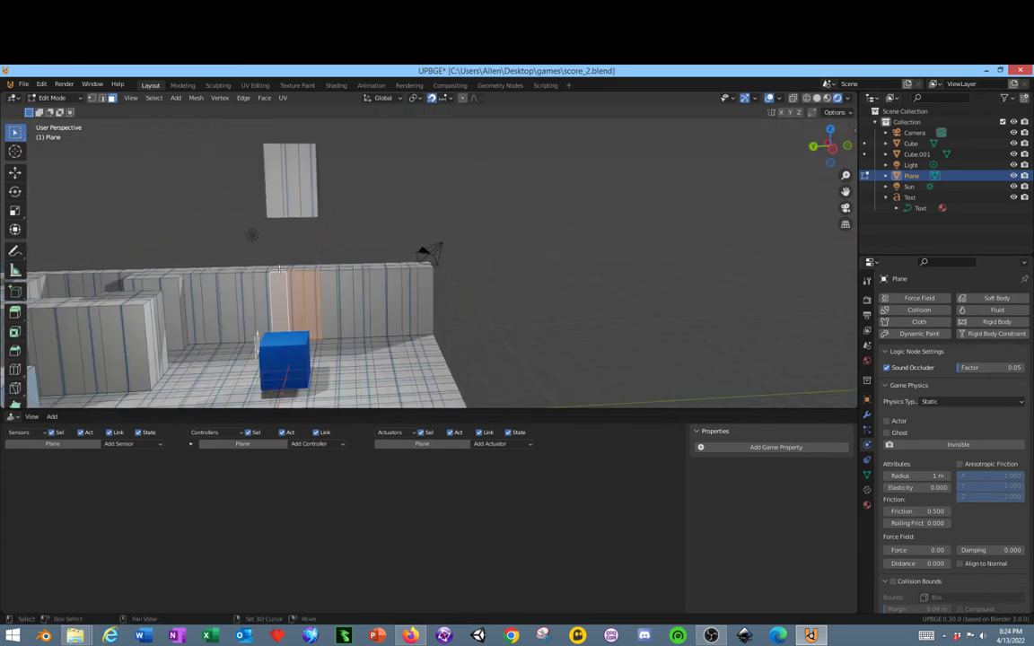
Step: Extend the selection to the original section's top faces and its three outer side faces
shift+click(283, 270)
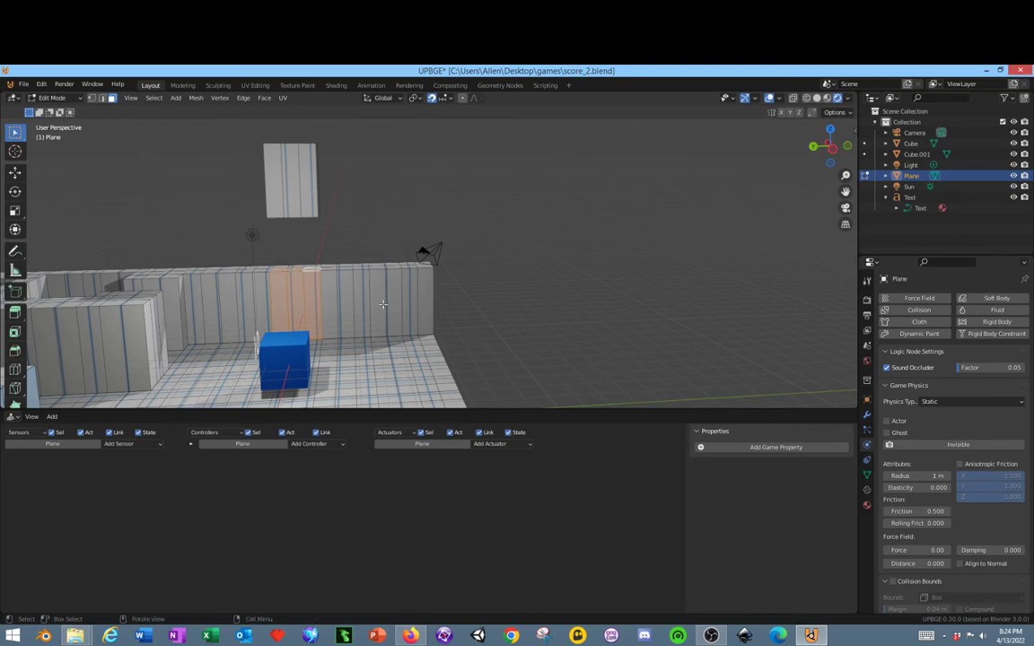
middle_drag(301, 269, 362, 314)
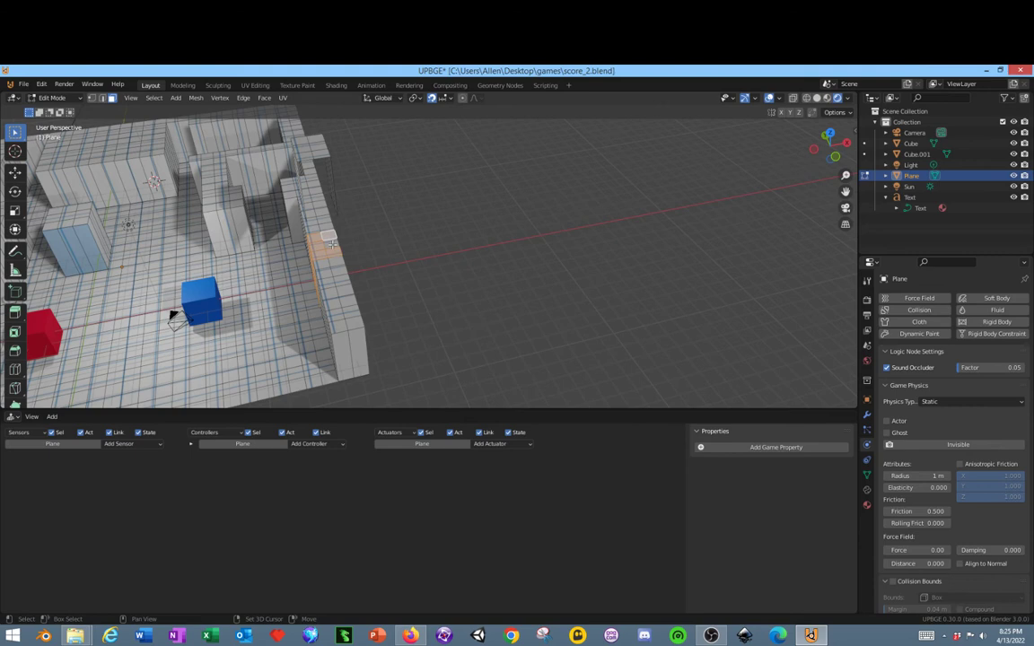
middle_drag(416, 282, 501, 346)
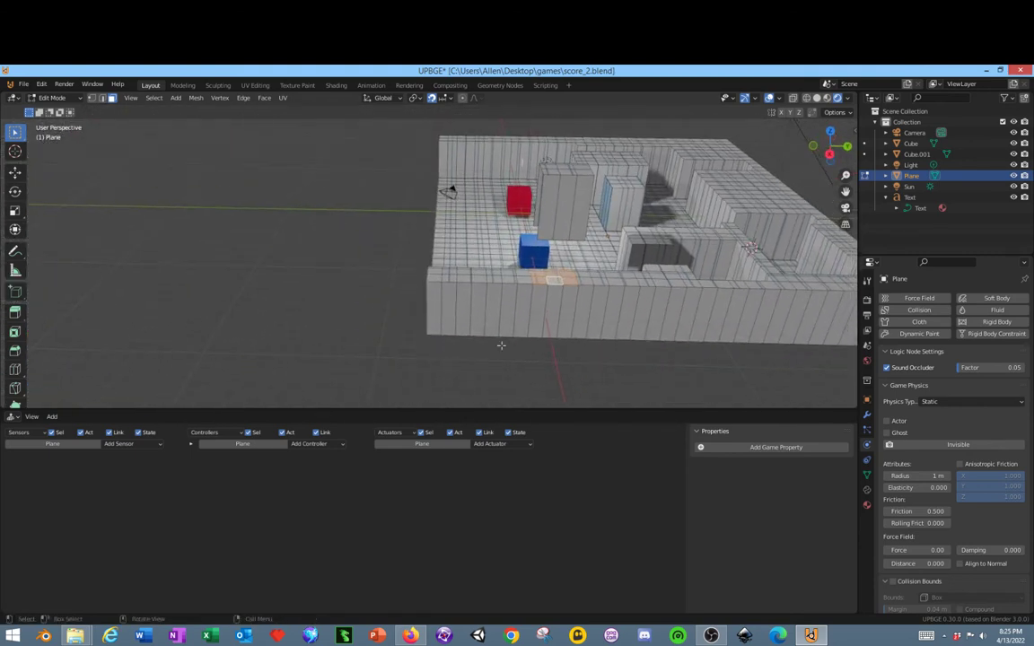
shift+click(541, 307)
shift+click(554, 309)
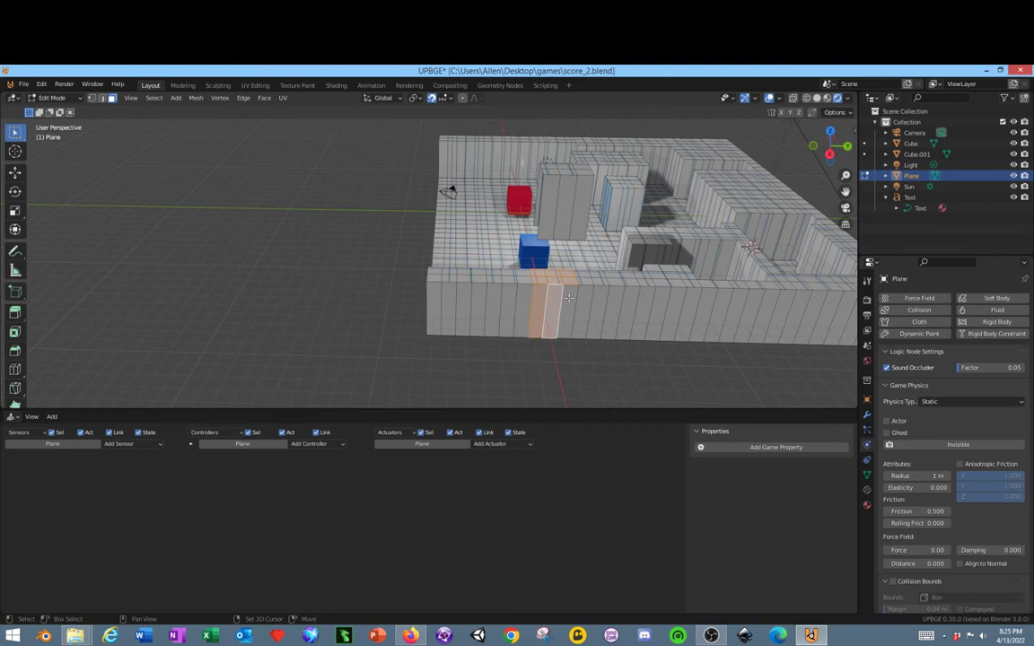
shift+click(570, 305)
middle_drag(500, 327, 632, 331)
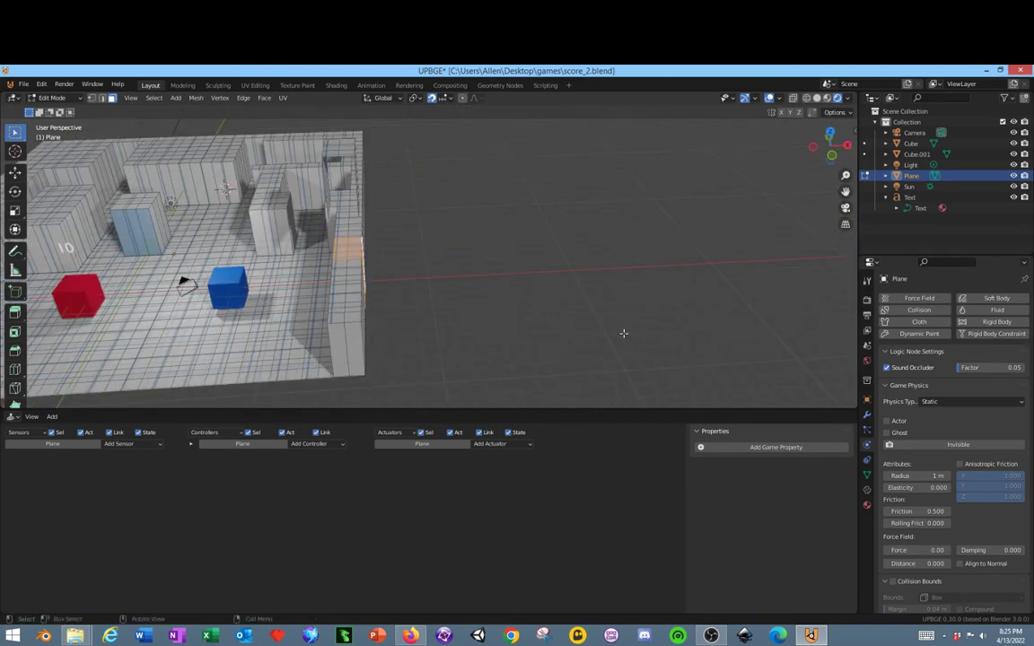
Step: Try Select Linked on the chosen wall faces and step back through the selection changes
key(ctrl+p)
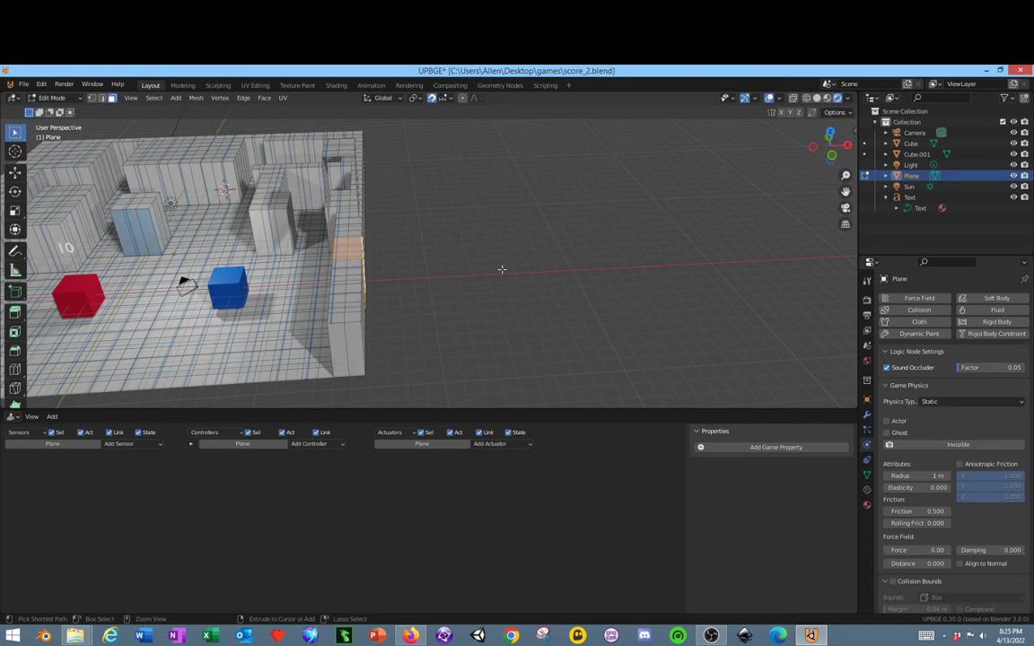
key(ctrl+l)
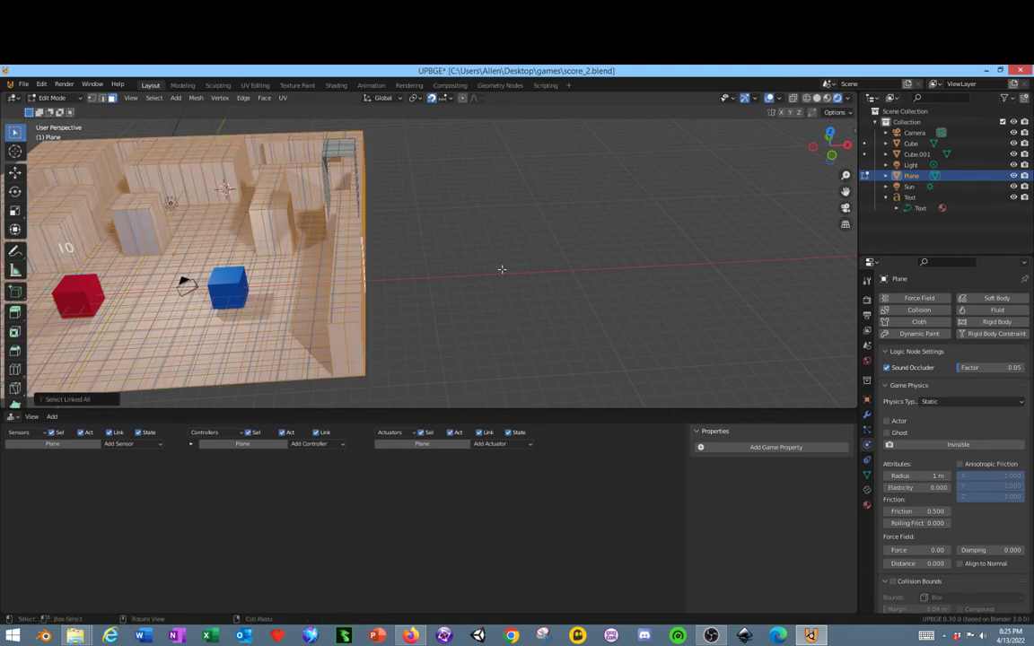
click(502, 269)
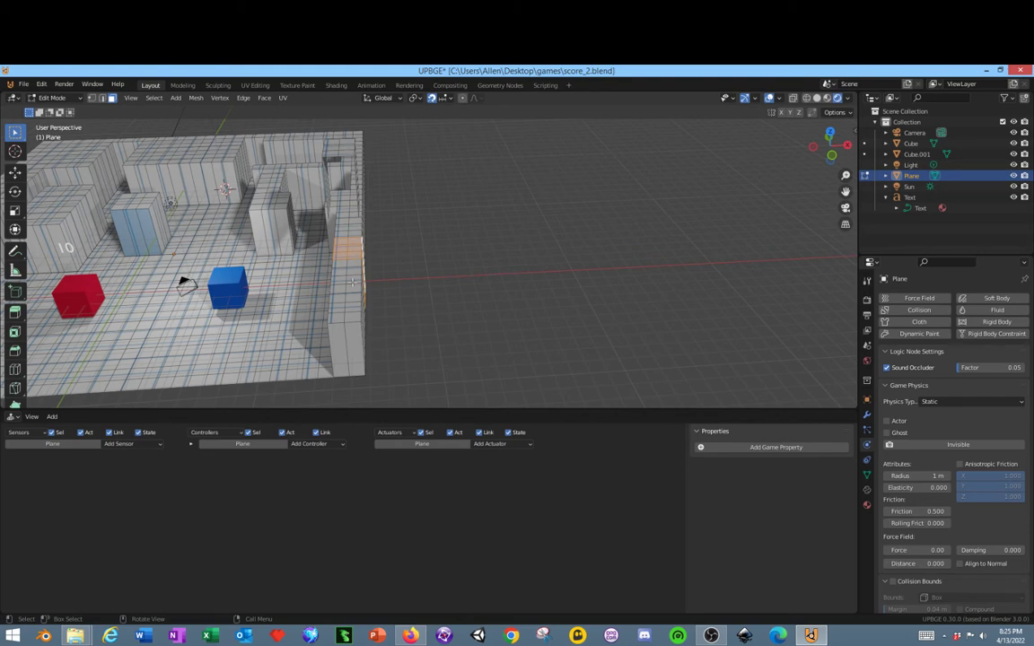
scroll(353, 282, down, 2)
click(42, 84)
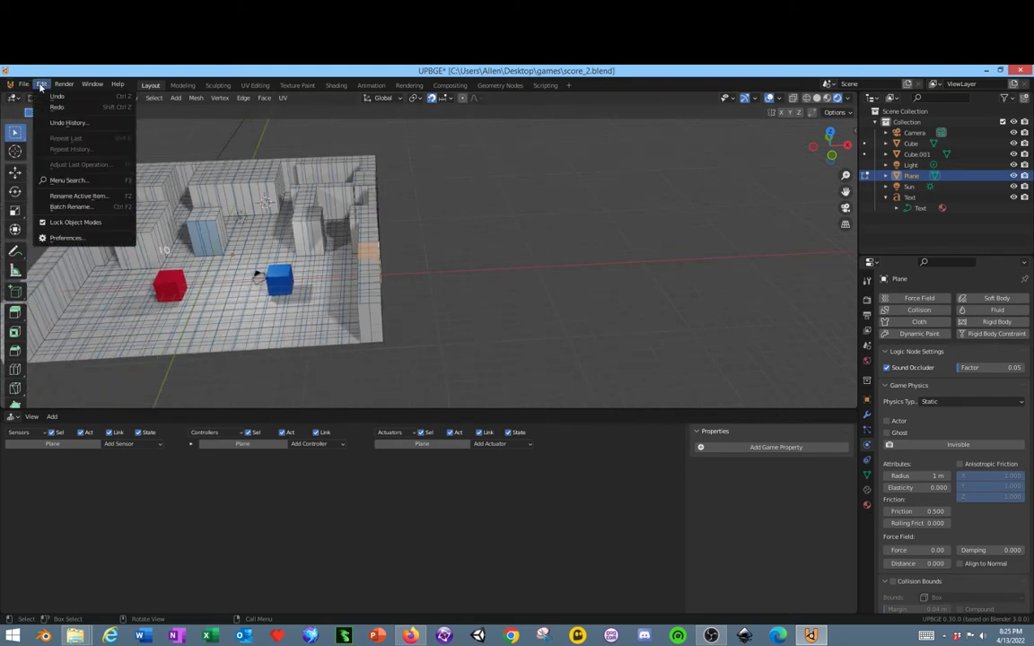
click(56, 96)
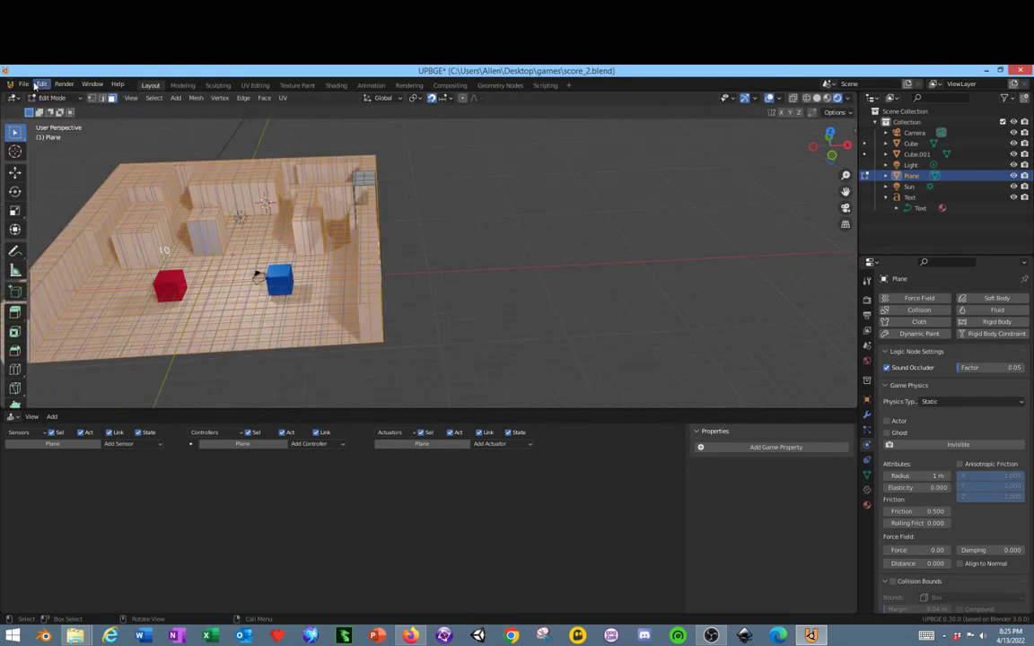
click(27, 85)
mouse_move(44, 84)
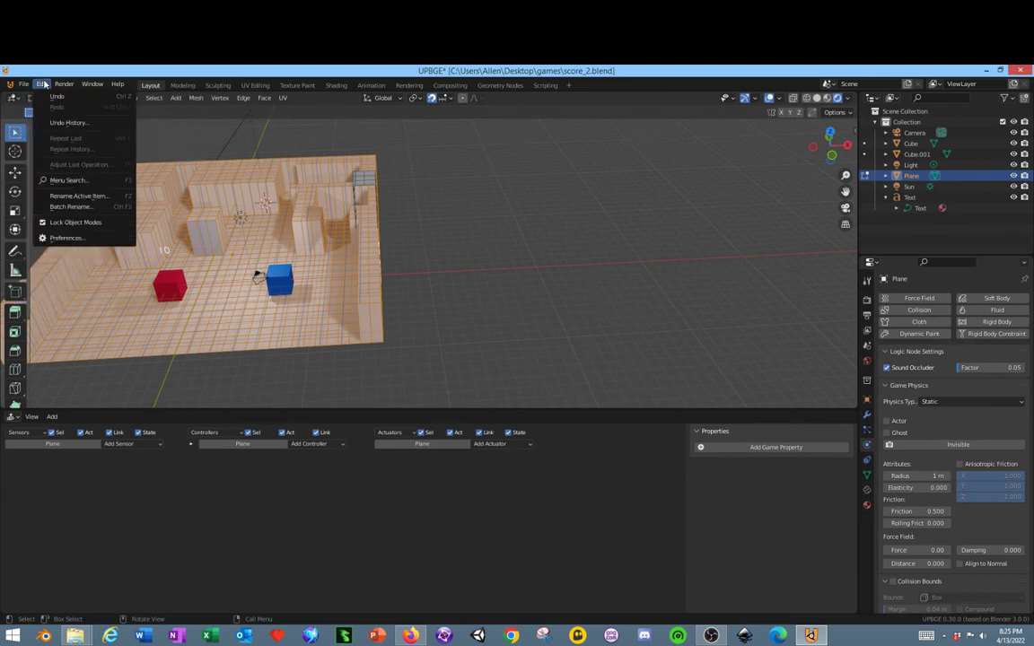
Step: Select the entire floating copy of the wall section by picking one of its faces and applying Select Linked
click(377, 182)
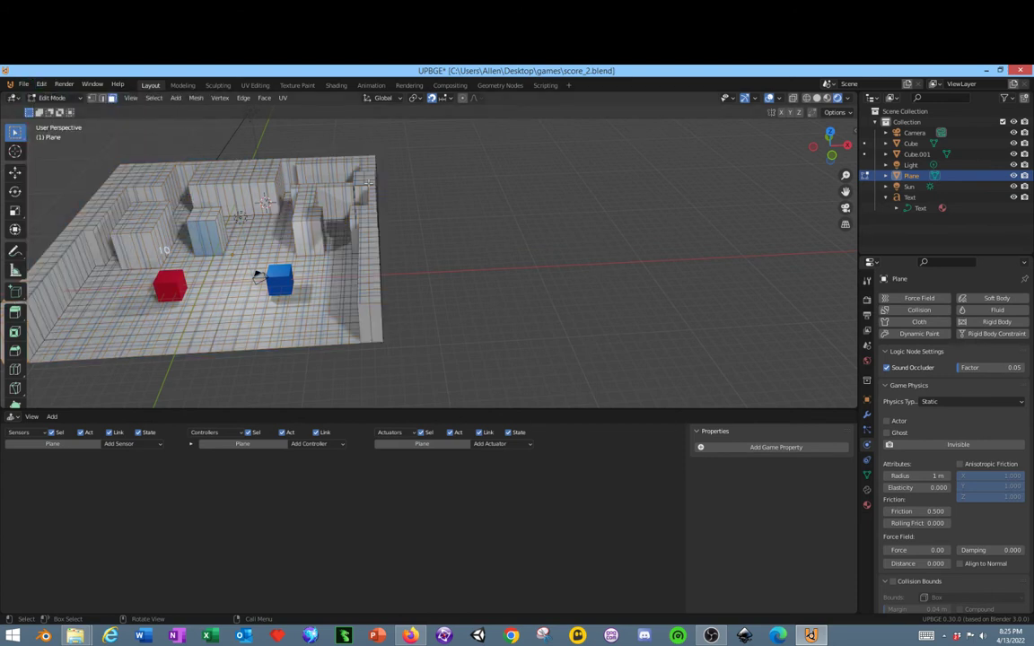
key(ctrl+l)
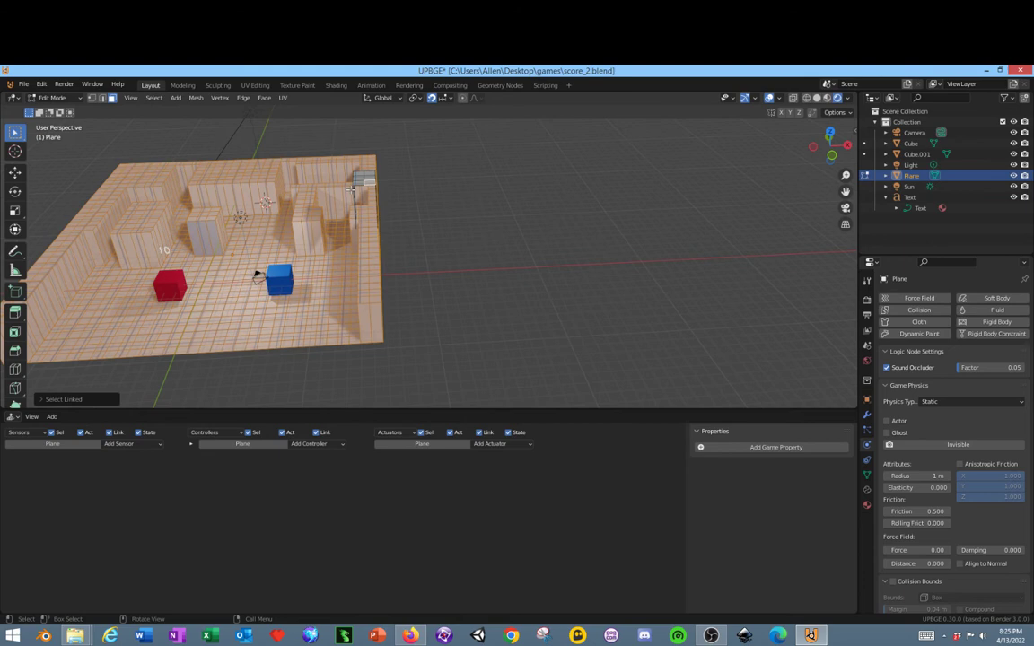
click(358, 184)
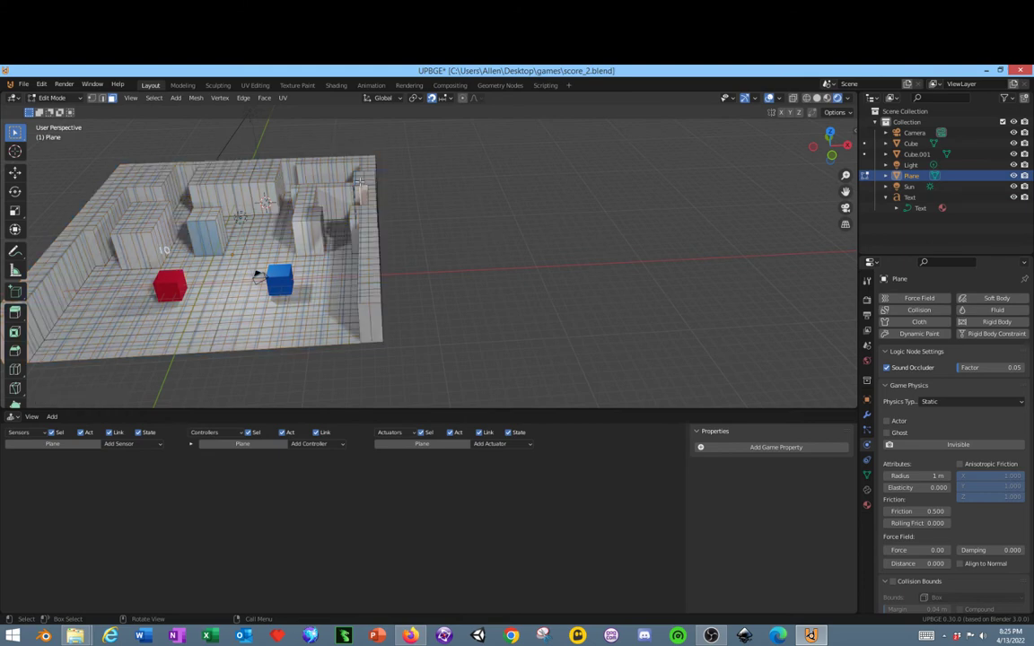
key(ctrl+l)
middle_drag(388, 211, 463, 202)
click(310, 253)
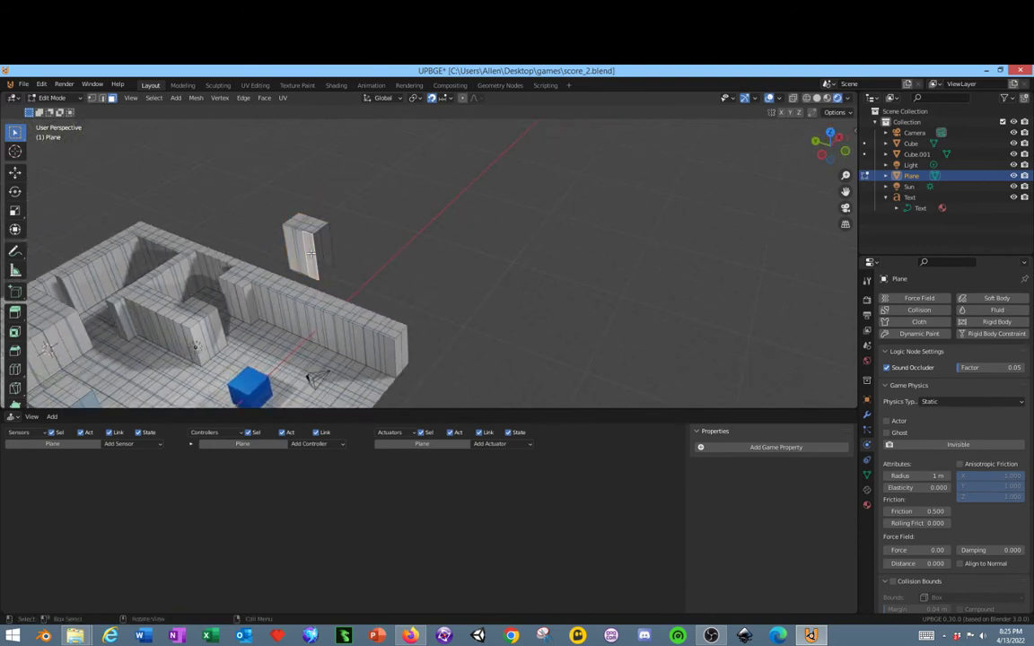
key(ctrl+l)
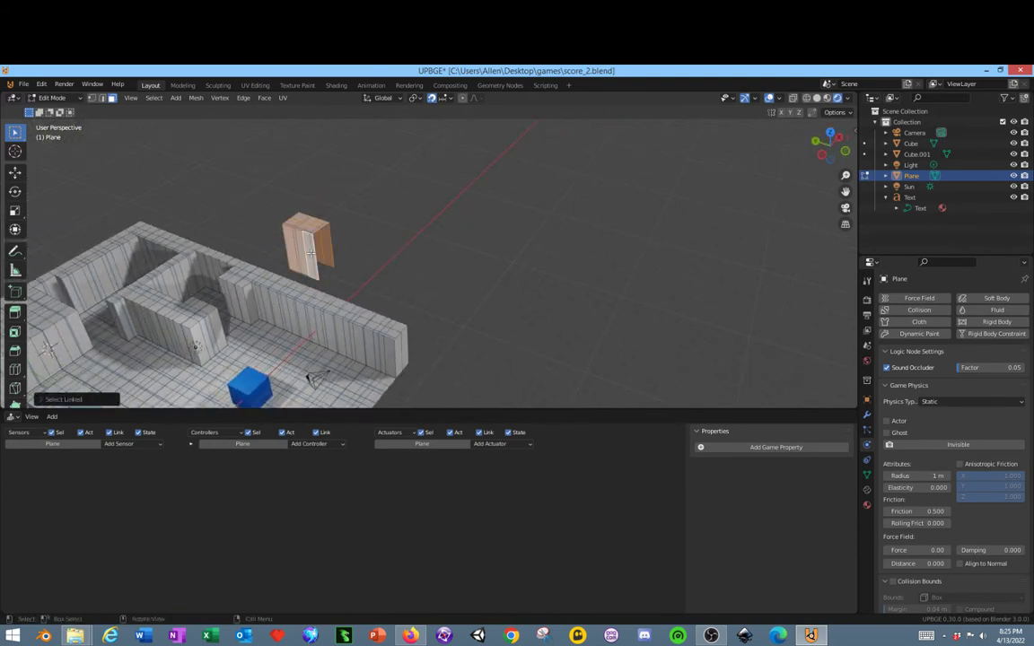
Step: Separate the selected floating wall copy into its own object using the Selection option
key(alt)
key(ctrl+p)
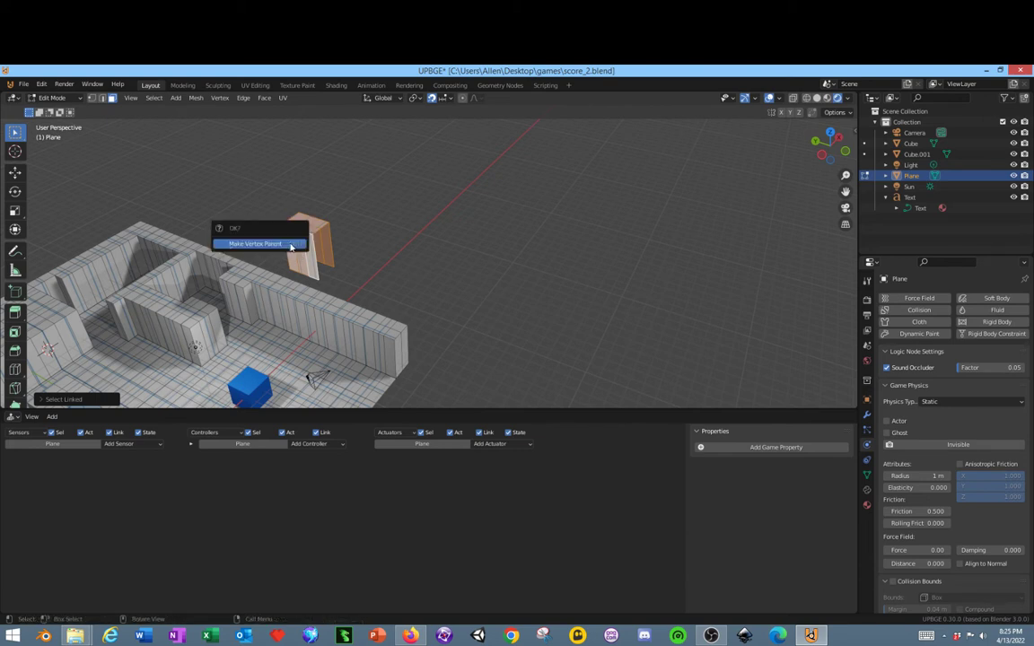
click(291, 246)
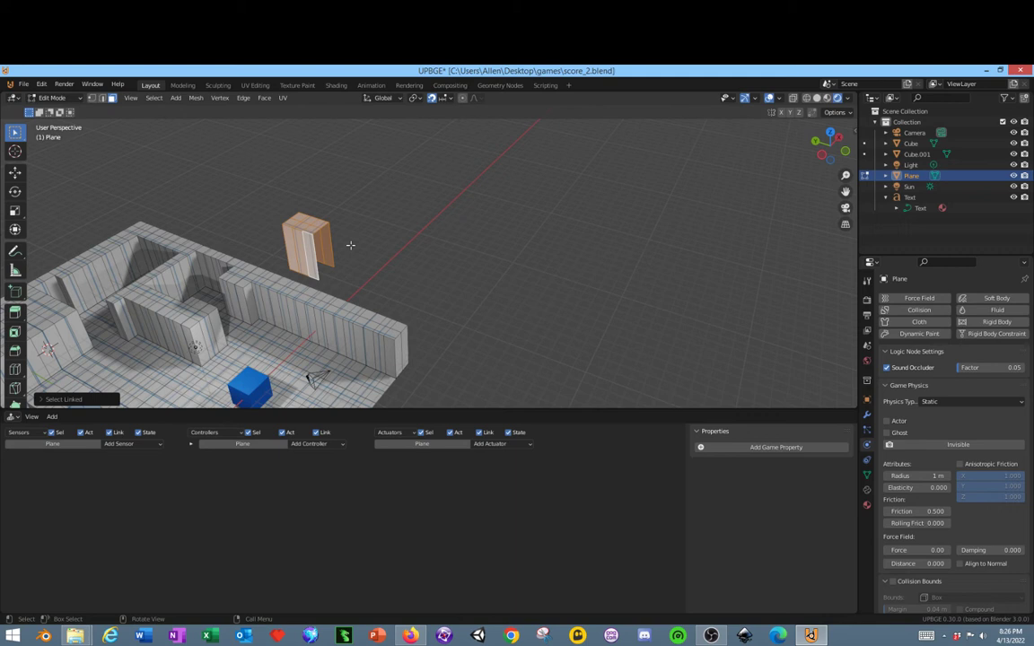
key(p)
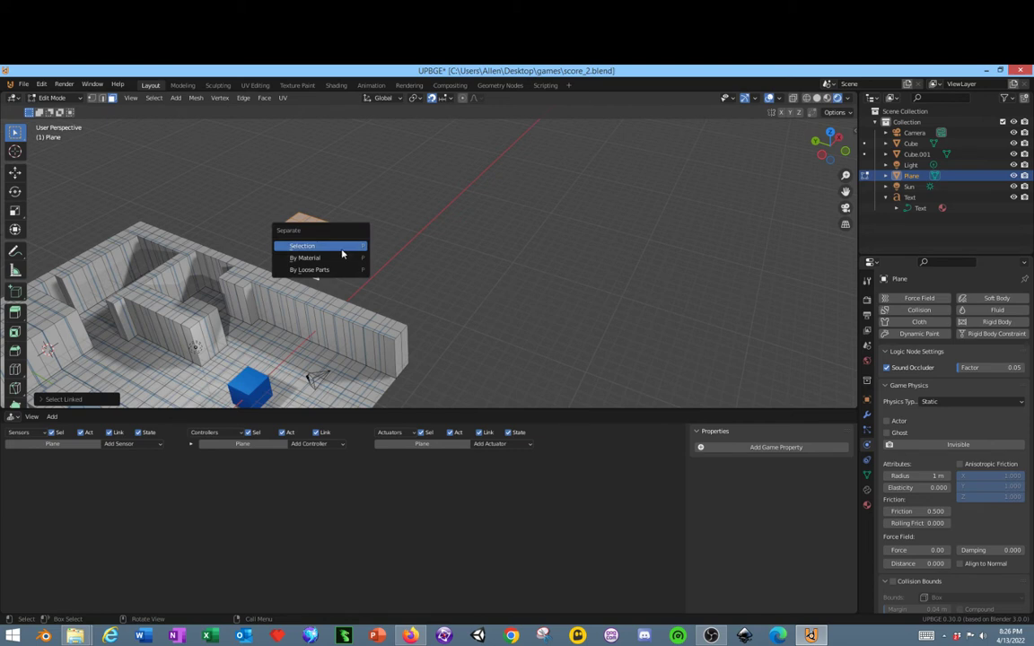
click(306, 246)
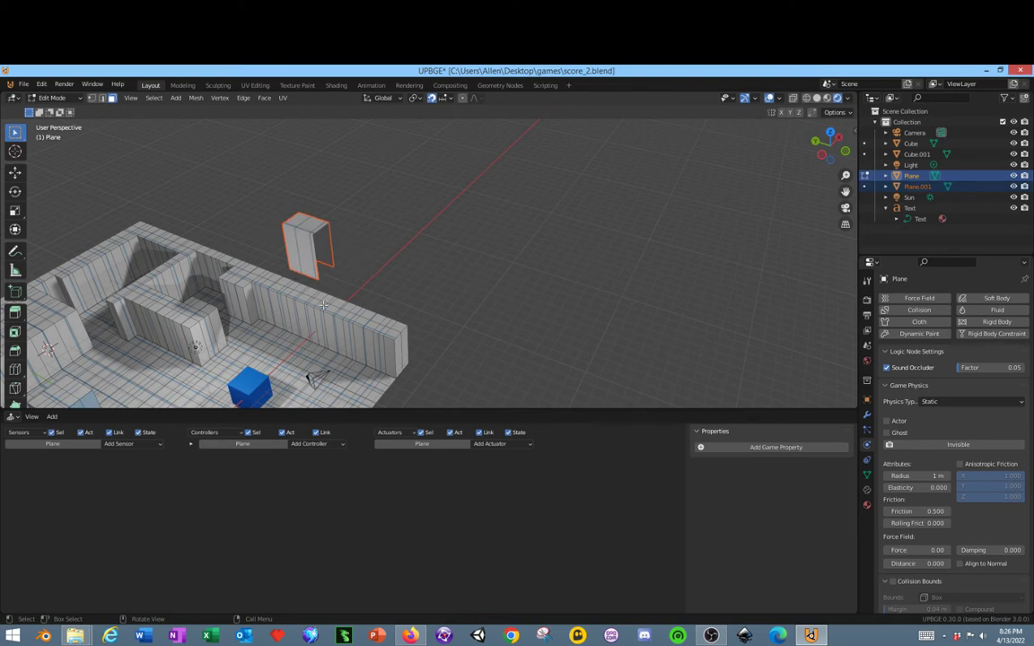
Step: Examine the original wall section and the surrounding outer wall from outside, above and inside the room
scroll(314, 377, up, 3)
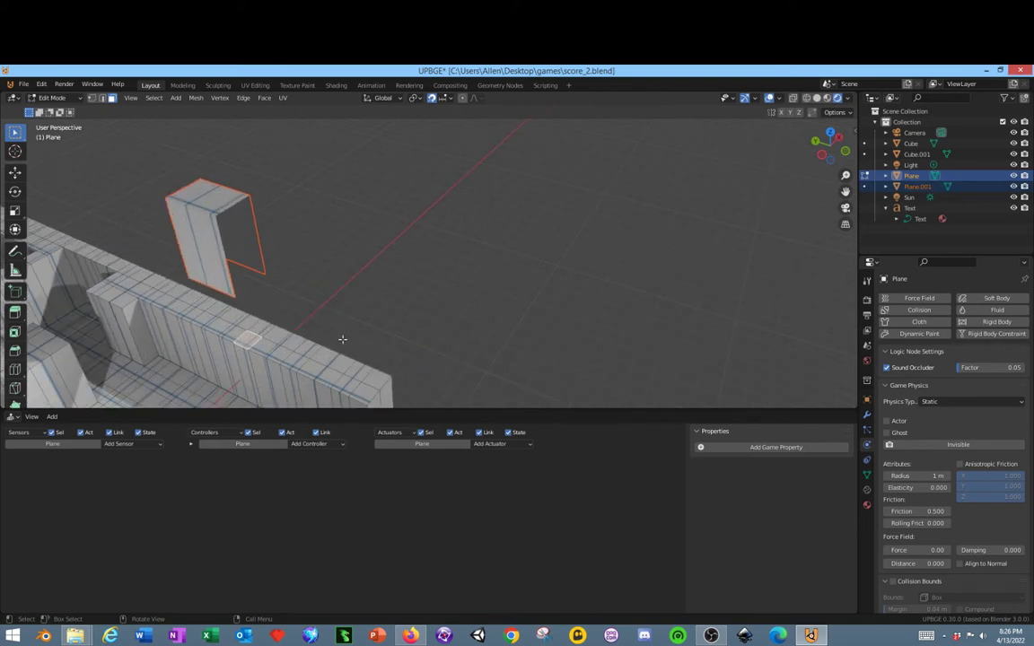
middle_drag(341, 339, 244, 330)
scroll(238, 318, down, 4)
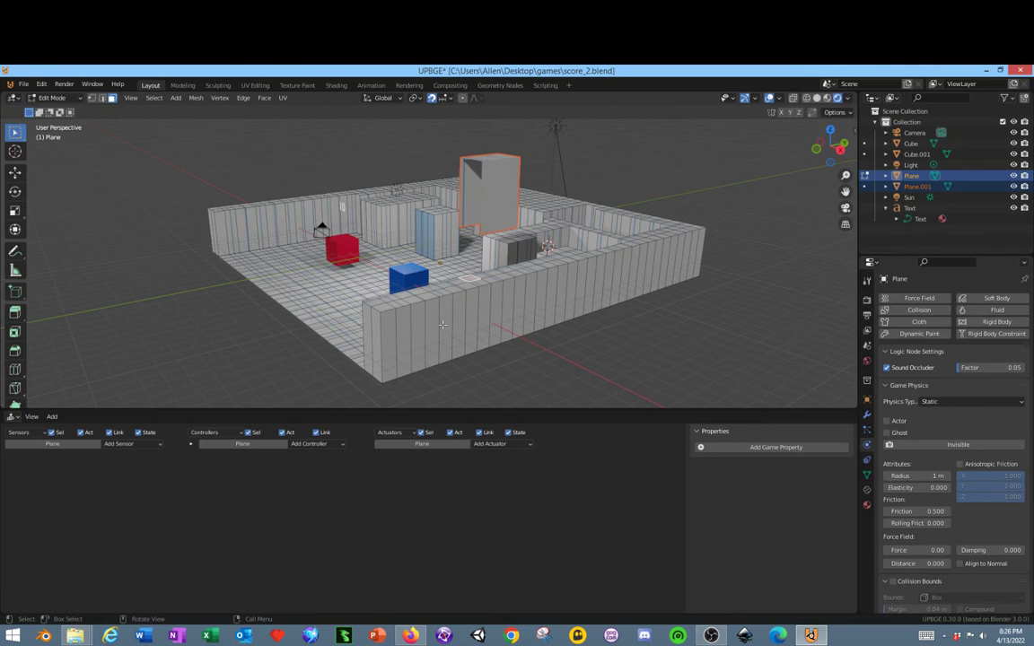
middle_drag(323, 293, 384, 313)
click(466, 284)
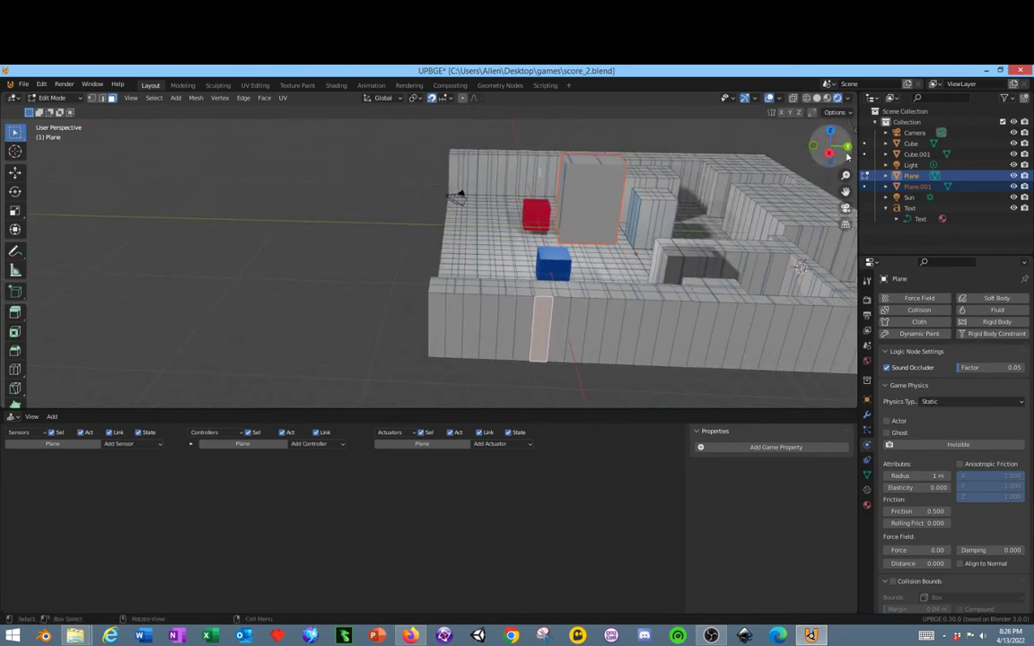
drag(830, 152, 839, 135)
click(834, 131)
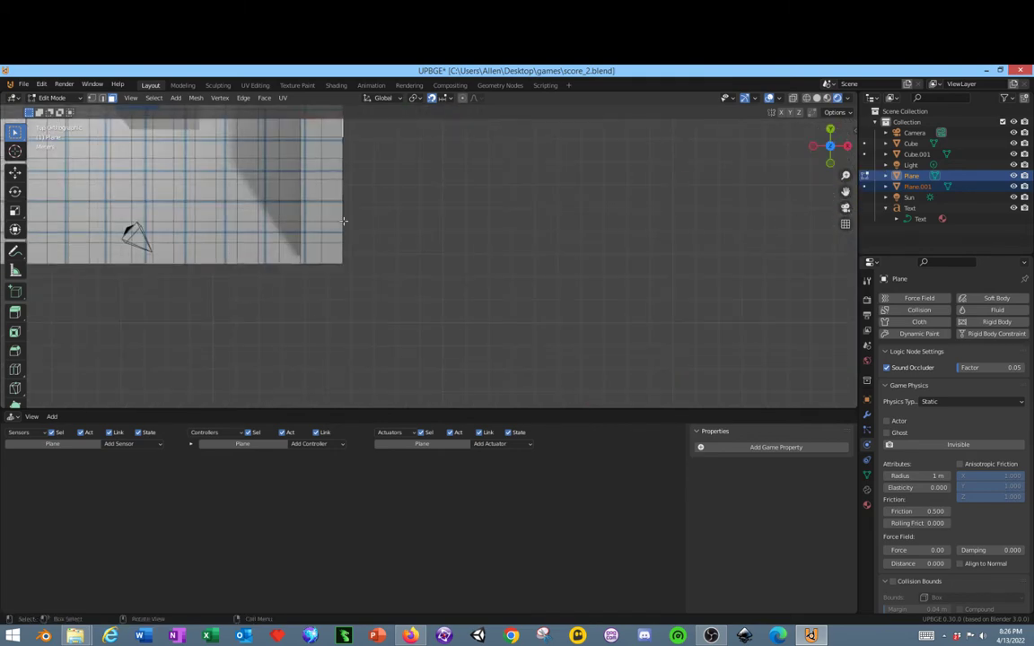
middle_drag(323, 204, 318, 171)
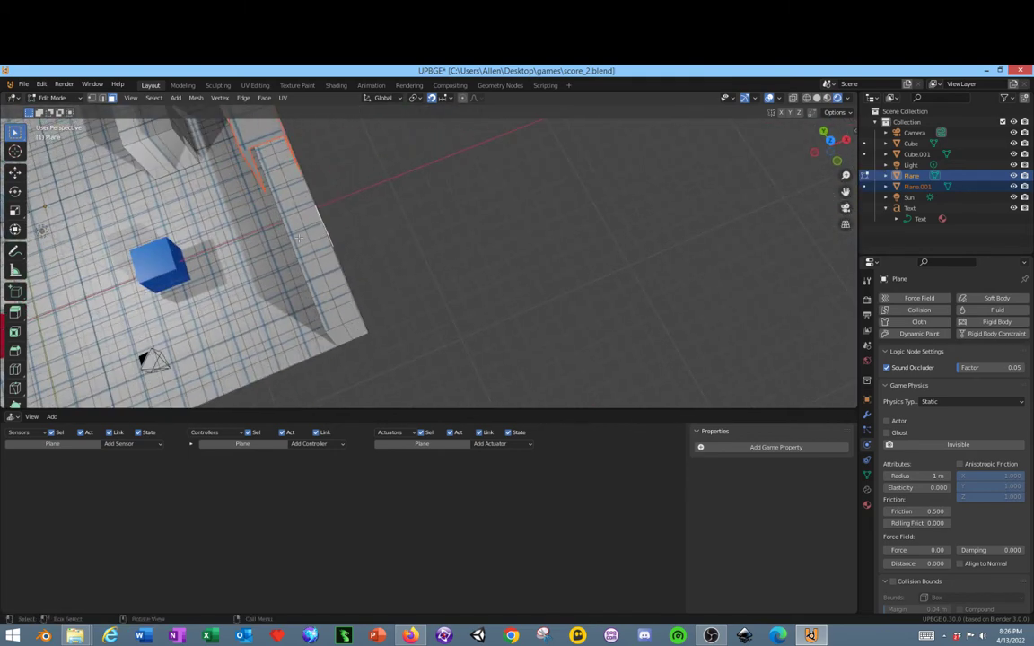
middle_drag(235, 238, 446, 212)
shift+middle_drag(383, 253, 454, 244)
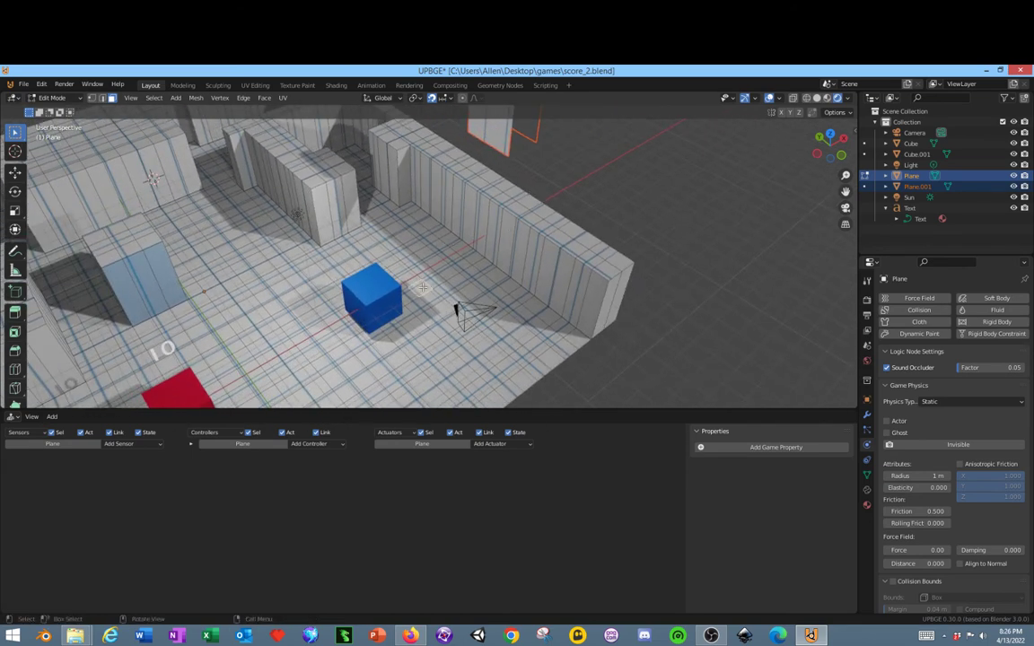
Step: Select the three inner side faces of the original wall section together with its adjoining top faces
shift+click(497, 227)
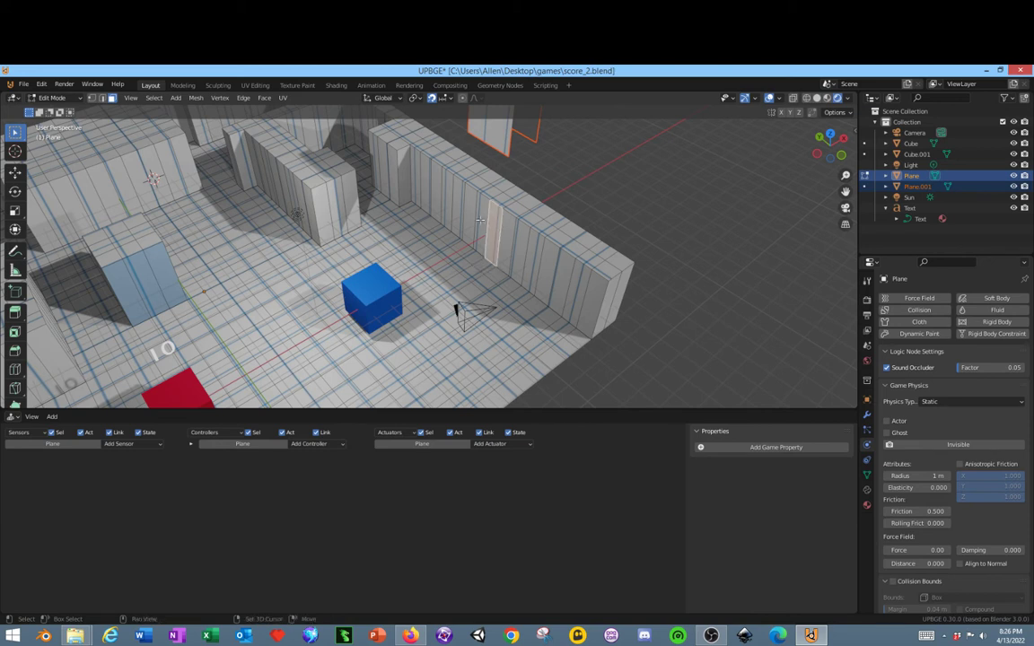
shift+click(476, 214)
shift+click(471, 207)
shift+click(490, 176)
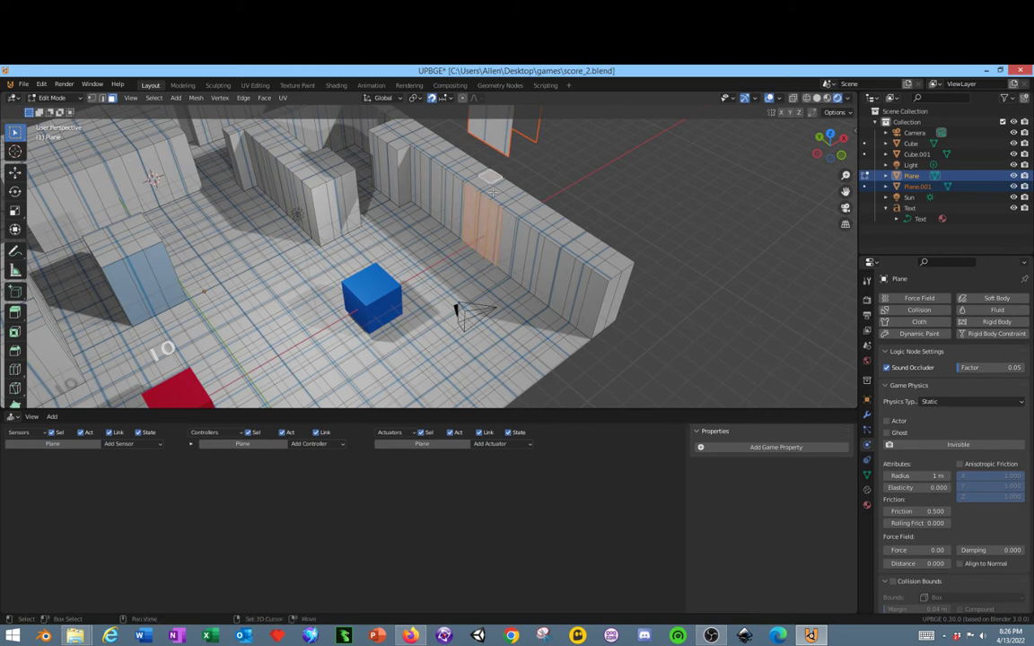
shift+click(490, 189)
shift+click(478, 183)
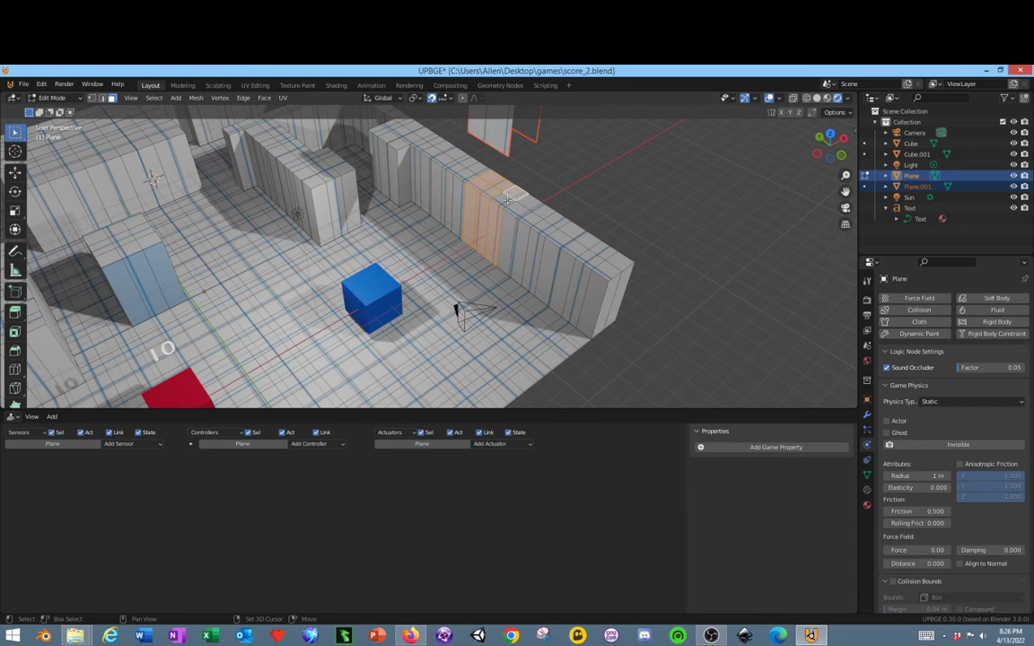
Step: Add the section's outer side faces to the selection and separate the selected faces into their own object
middle_drag(459, 179, 503, 306)
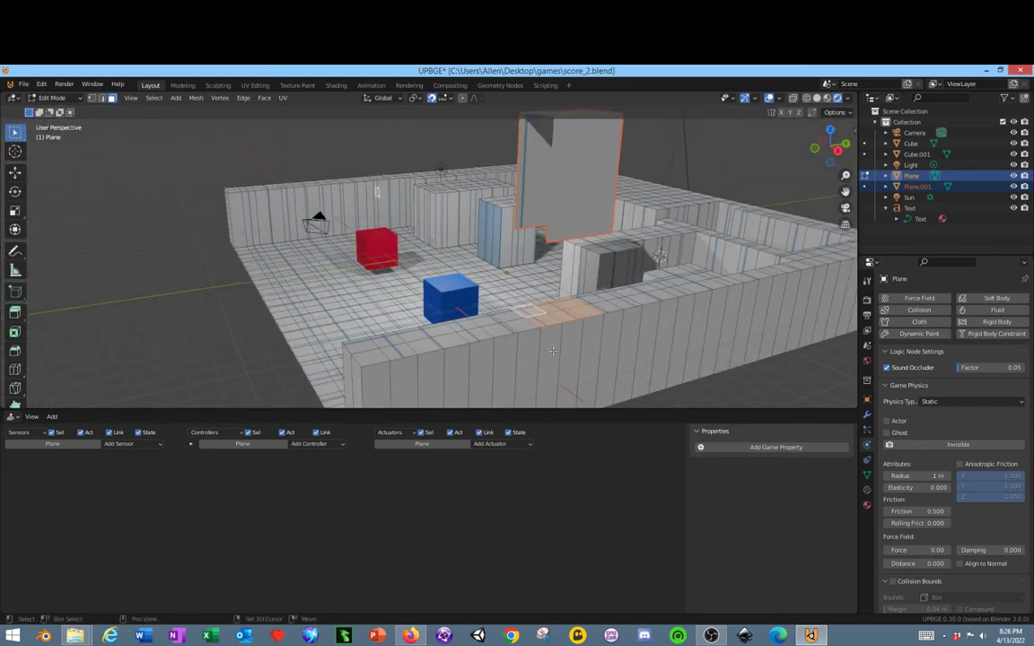
shift+click(561, 359)
shift+click(597, 341)
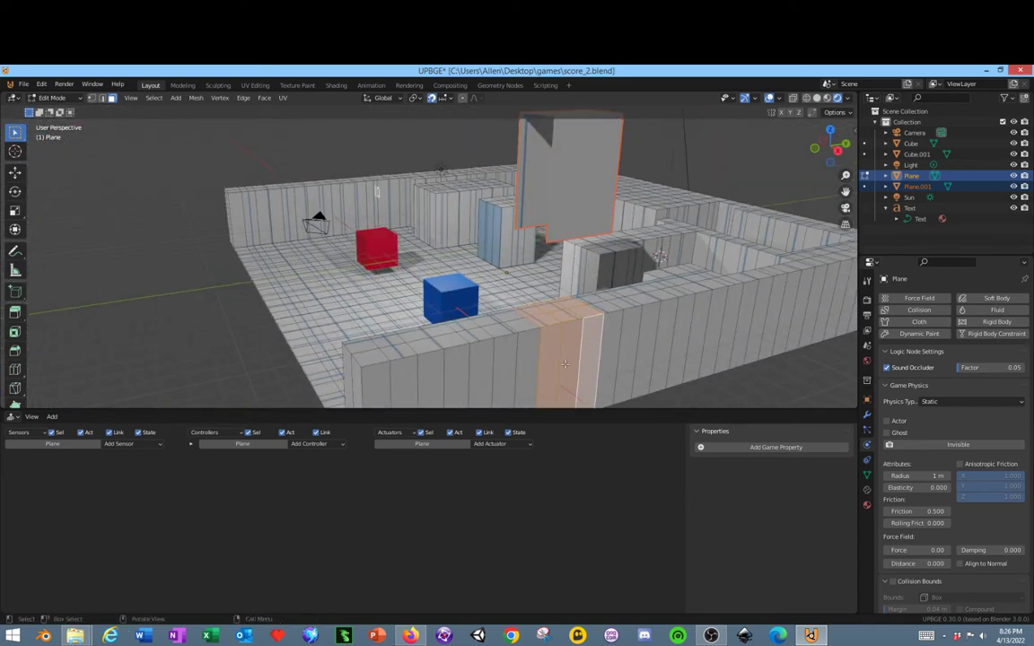
key(p)
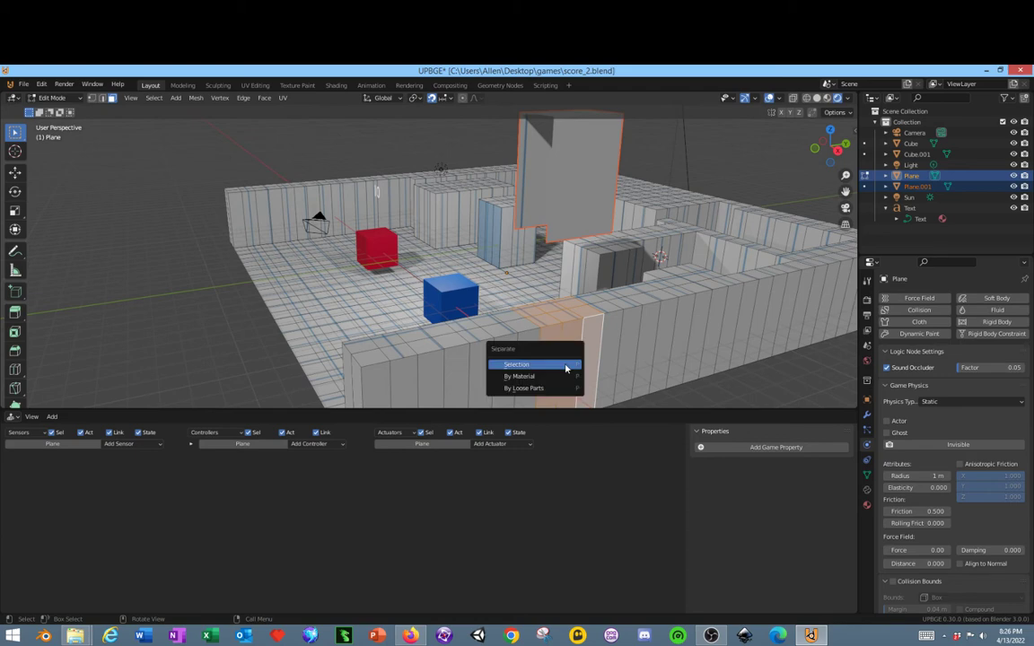
click(565, 366)
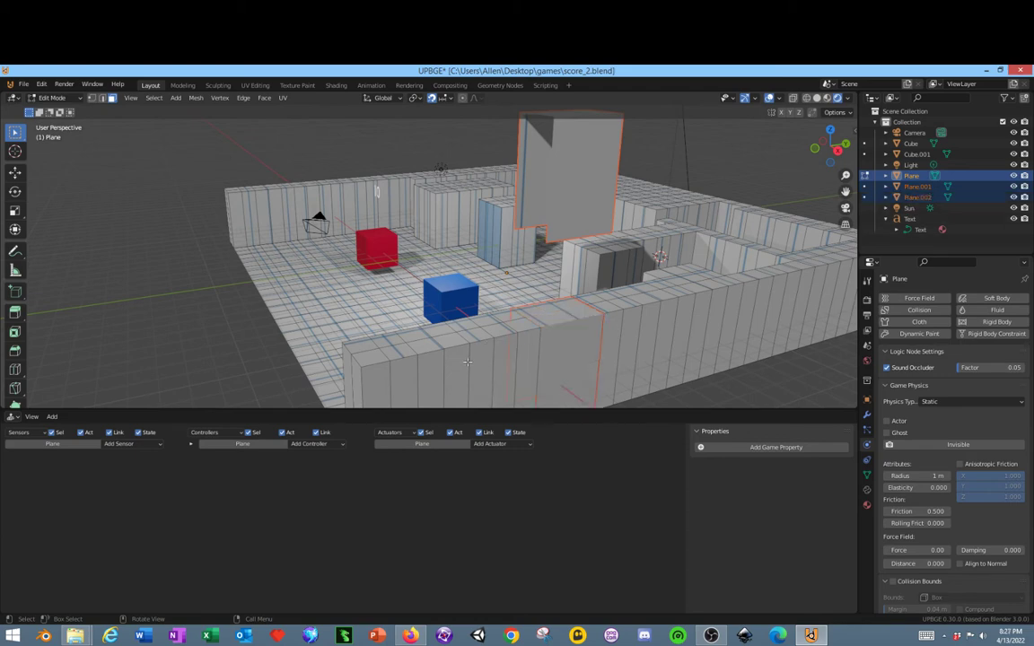
Step: Return to Object Mode and delete the floating wall copy
scroll(467, 361, down, 3)
key(Tab)
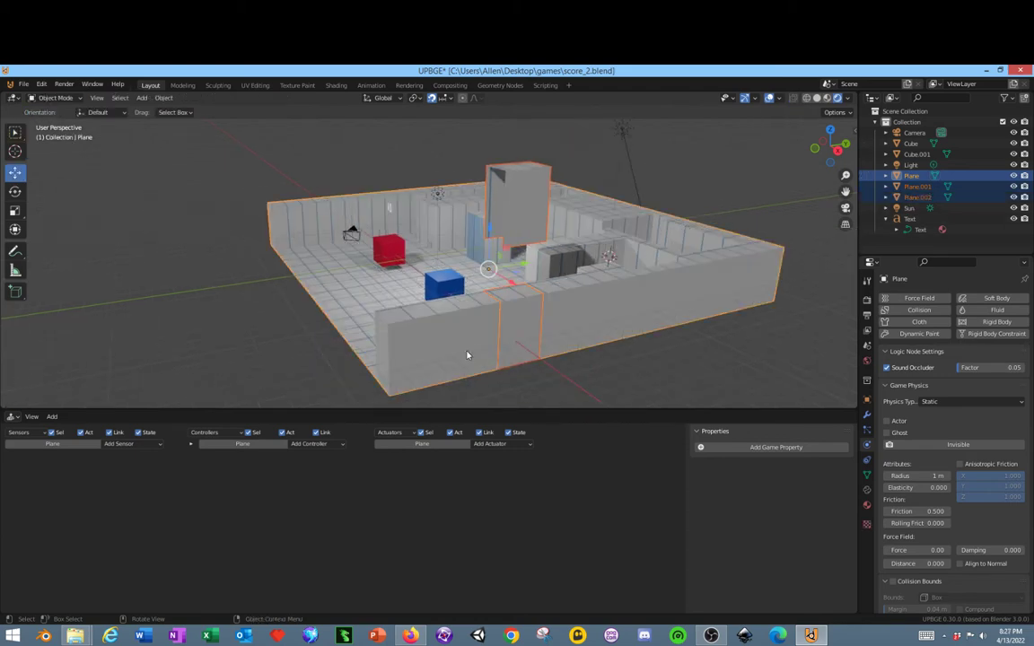
middle_drag(467, 355, 584, 314)
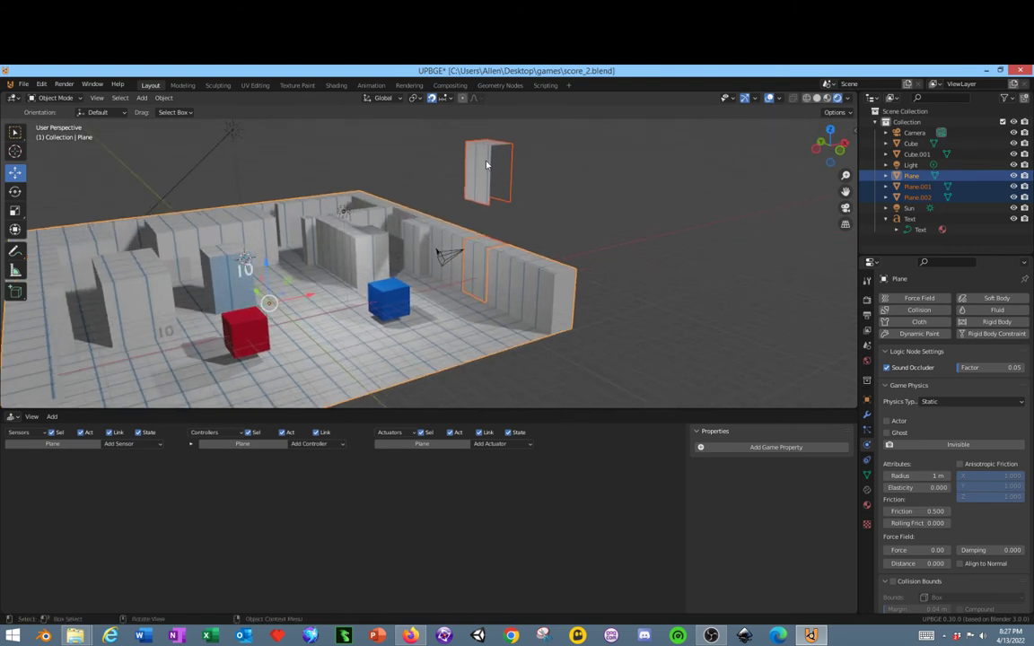
click(486, 164)
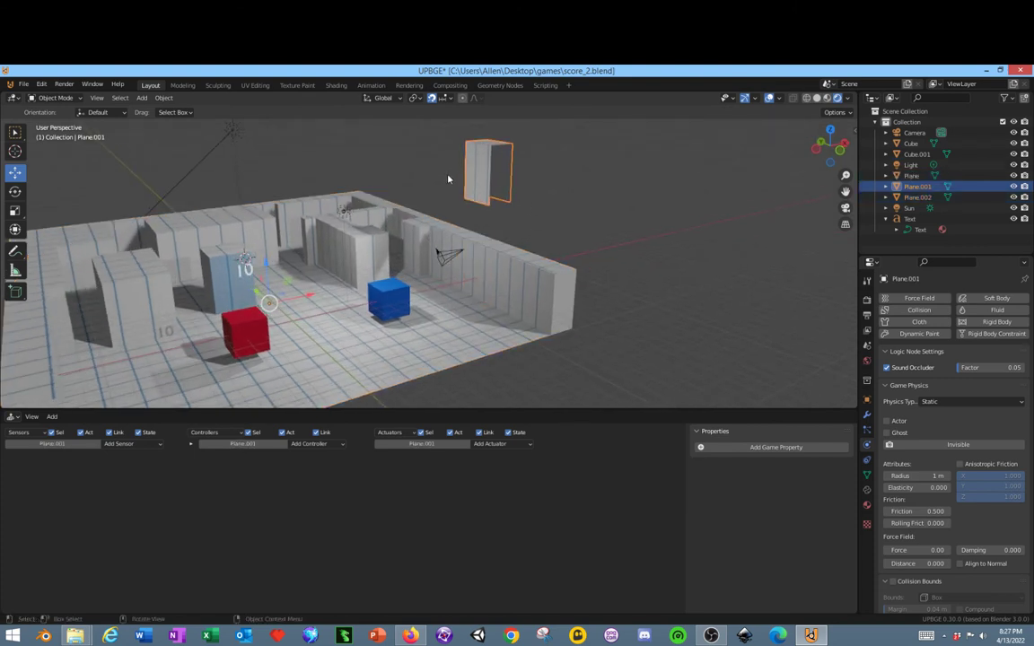
key(Delete)
Step: Select only the separated wall section in the outer wall beside the blue cube, Plane.002
click(487, 267)
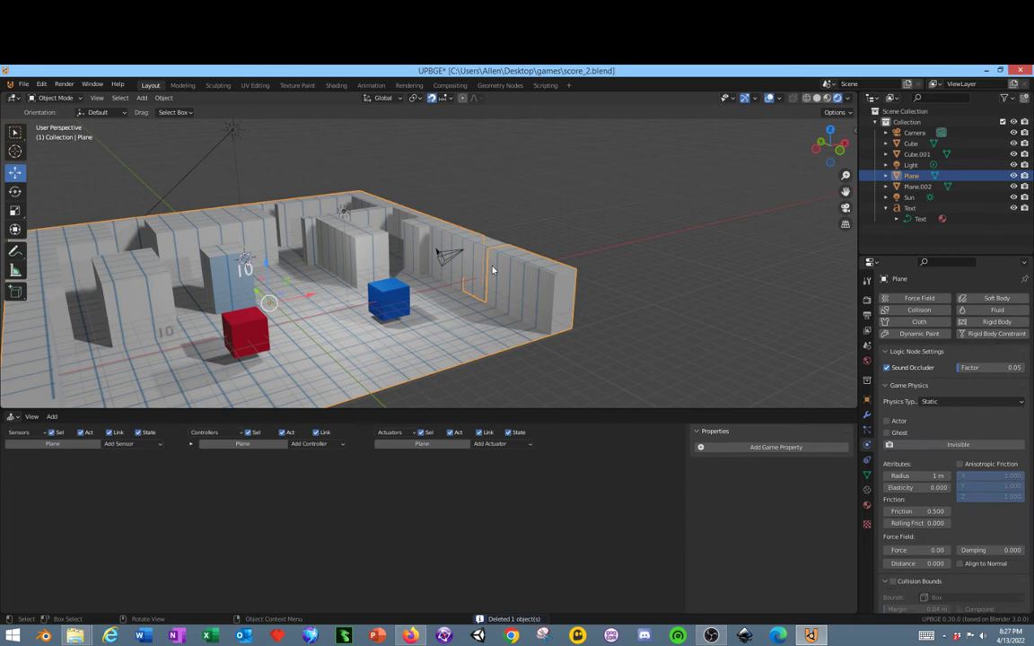
middle_drag(490, 270, 474, 287)
middle_drag(370, 249, 355, 247)
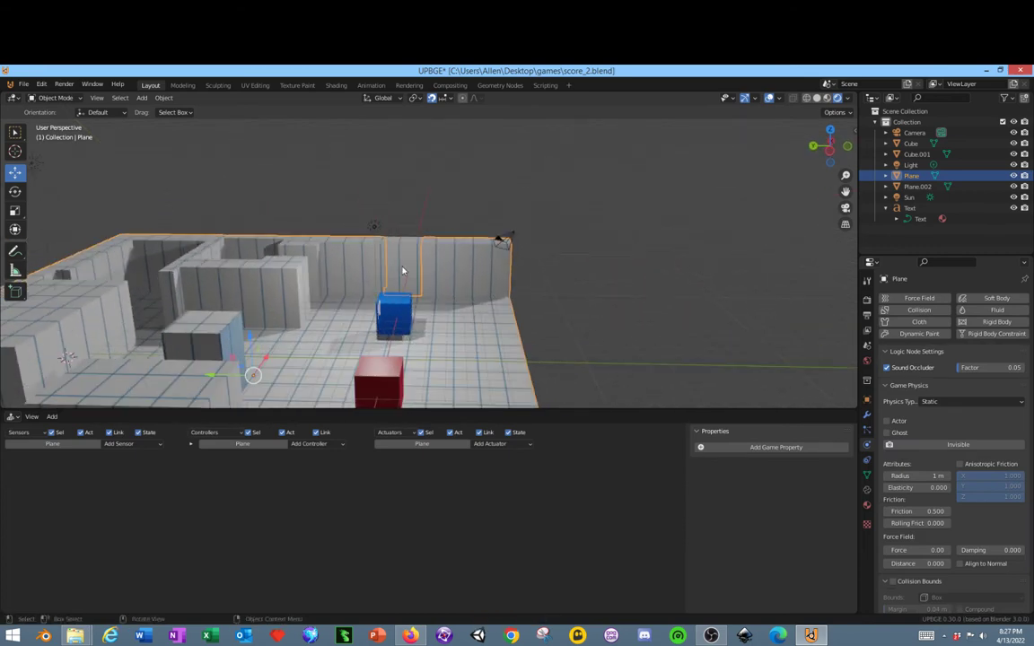
click(409, 268)
middle_drag(408, 267, 335, 300)
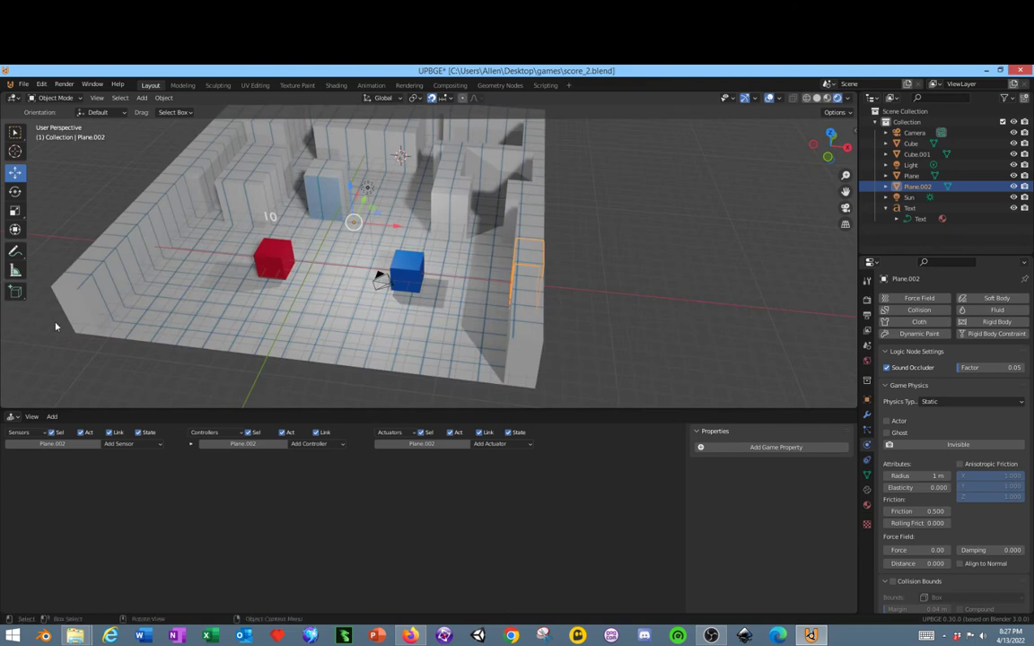
shift+middle_drag(615, 338, 391, 332)
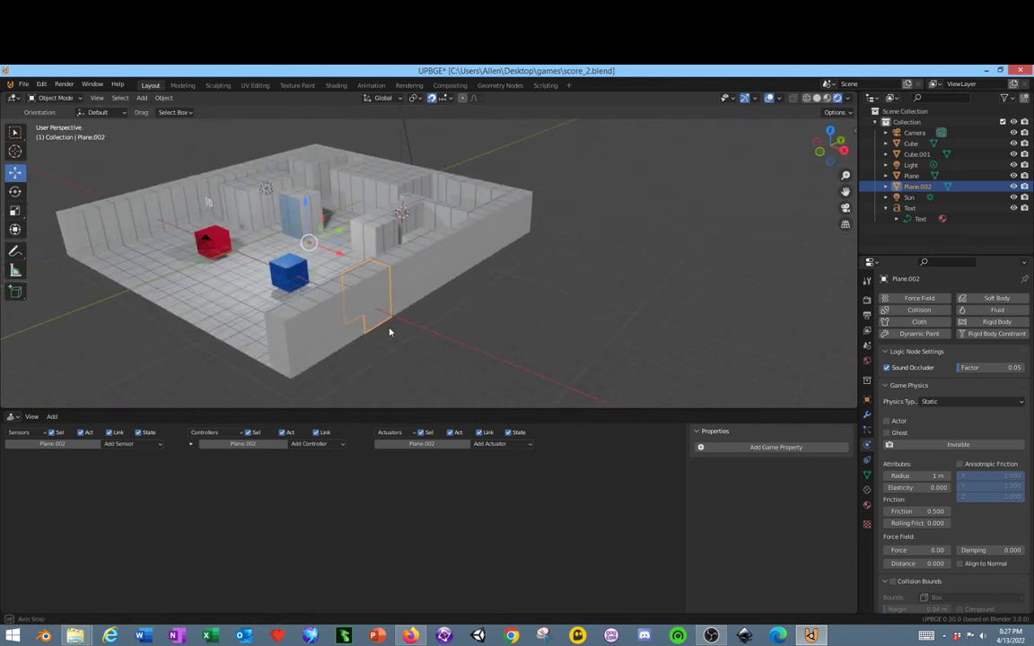
Step: Try resizing the separated wall section along X with the Scale tool and undo the resizing
click(15, 211)
mouse_move(337, 256)
mouse_down()
mouse_move(350, 260)
mouse_move(341, 255)
mouse_up()
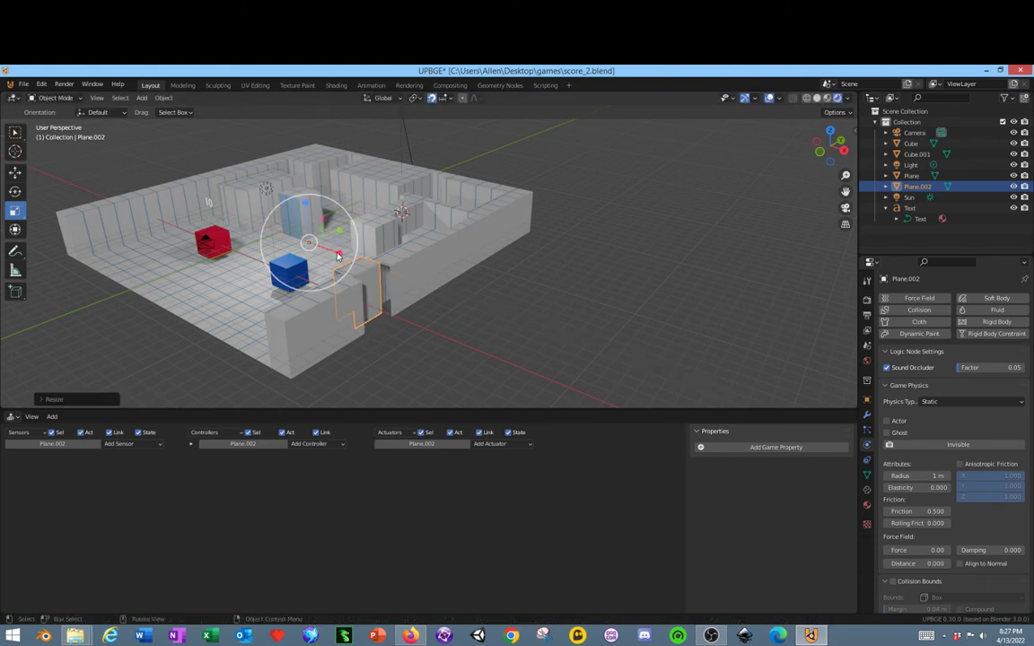
key(ctrl+z)
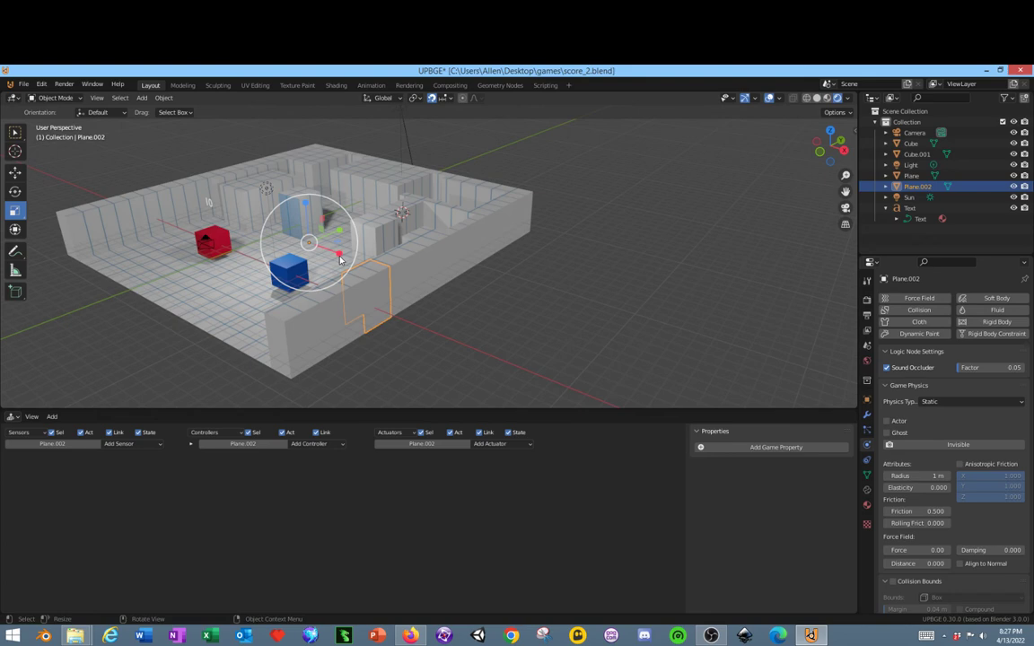
middle_drag(431, 295, 464, 299)
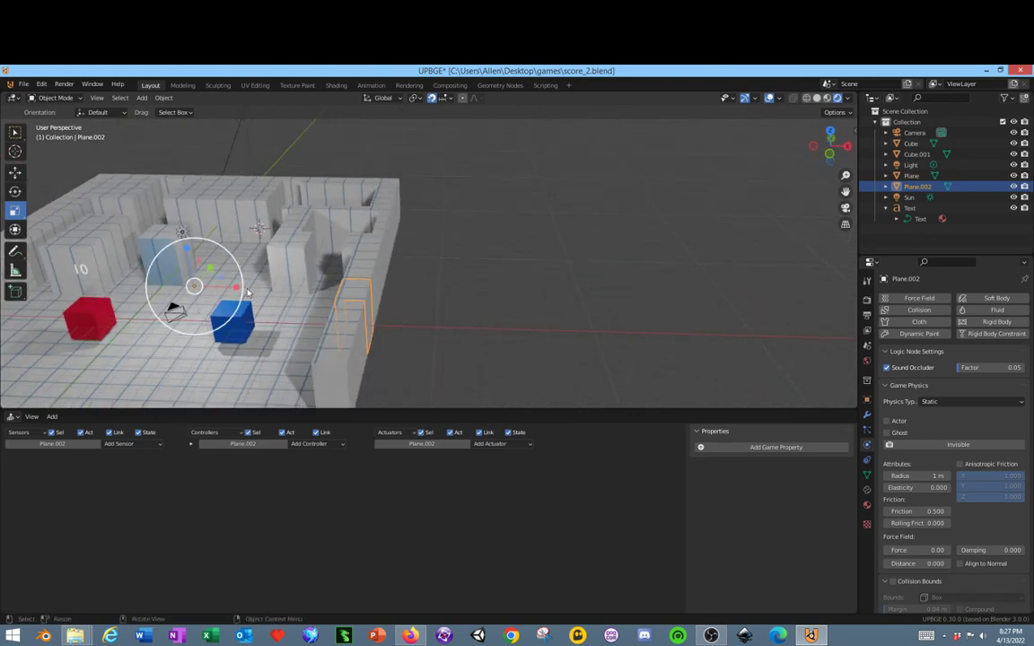
drag(237, 288, 364, 311)
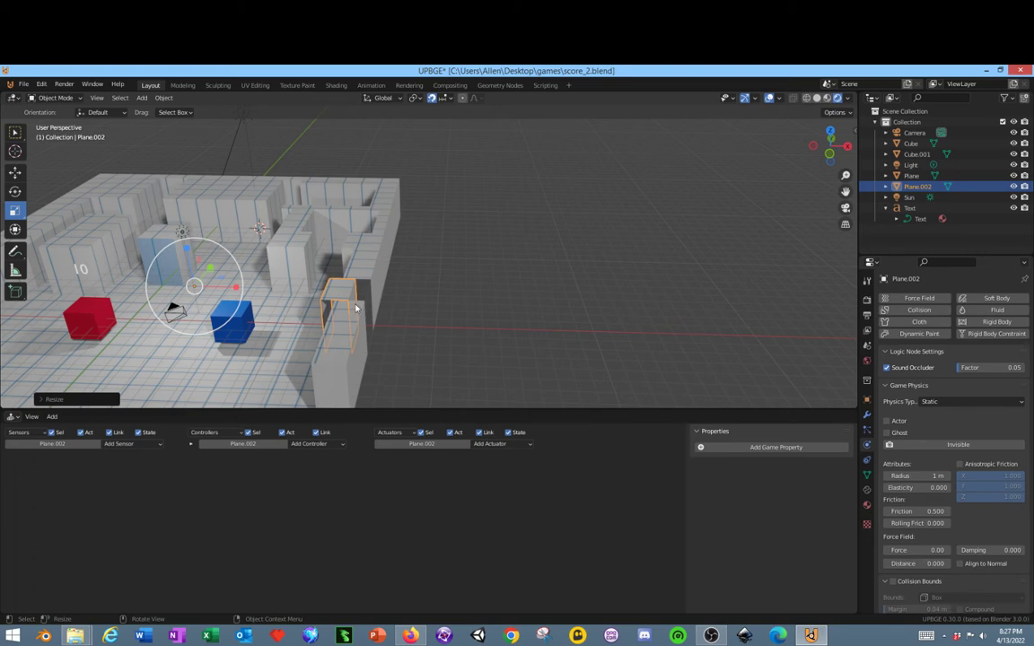
key(Tab)
middle_drag(387, 302, 424, 270)
key(Tab)
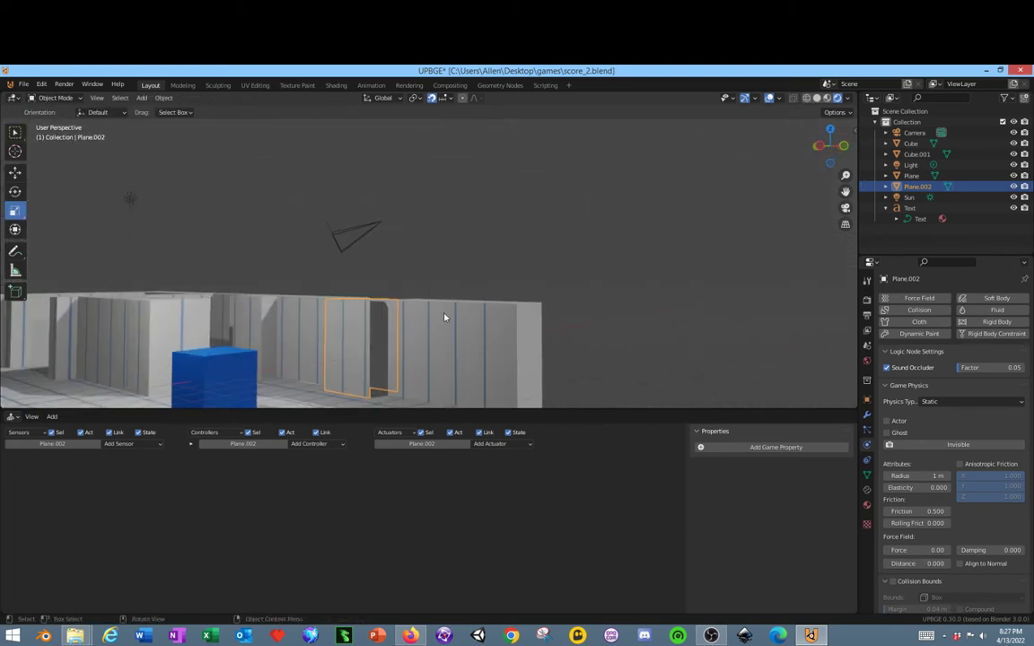
middle_drag(450, 318, 484, 260)
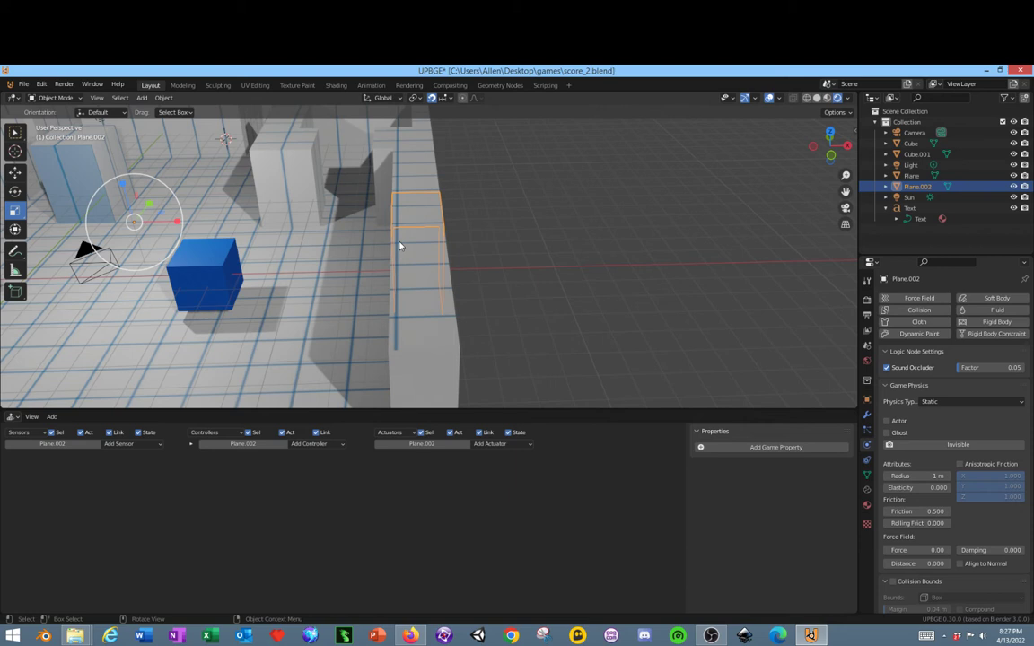
Step: Scale the separated wall section along the global X axis to about 0.27 to make a thin door
key(s)
key(x)
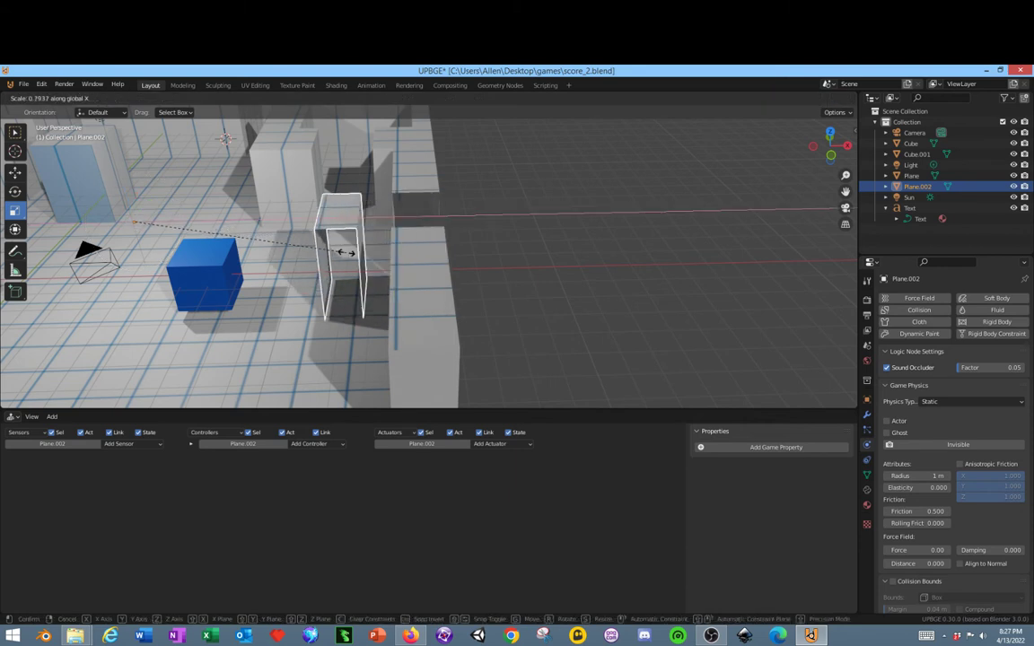
click(191, 255)
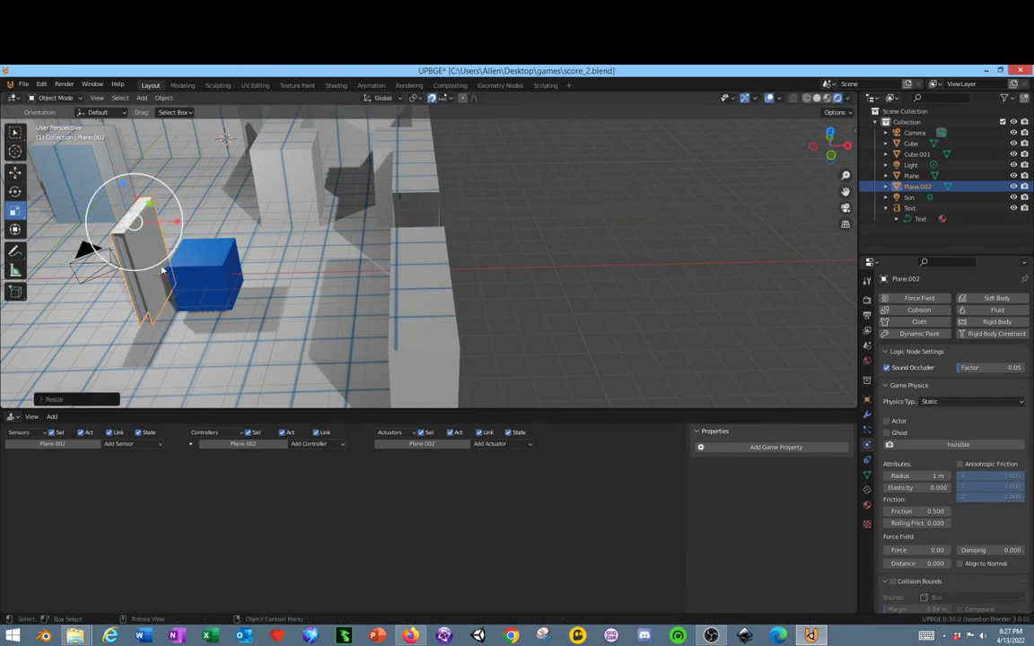
Step: Move the thinned door along X from the middle of the room into the gap in the outer wall
middle_drag(193, 256, 223, 244)
click(15, 171)
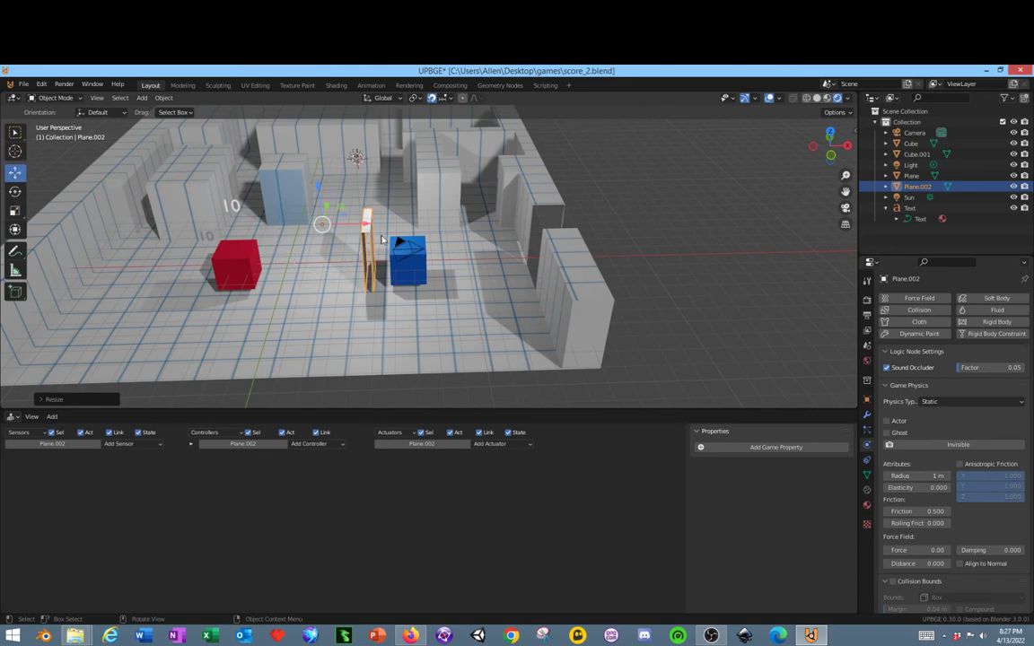
drag(334, 210, 526, 239)
Step: Select the outer faces of the door, Plane.002, and move them along the X axis with snapping turned off
middle_drag(636, 270, 533, 283)
key(Tab)
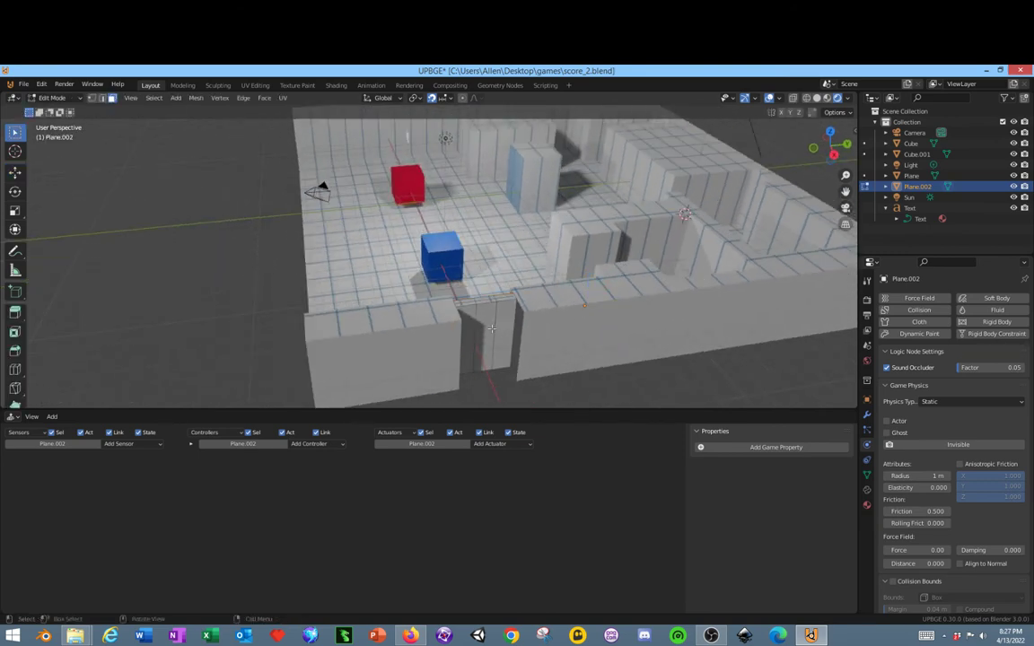
click(491, 328)
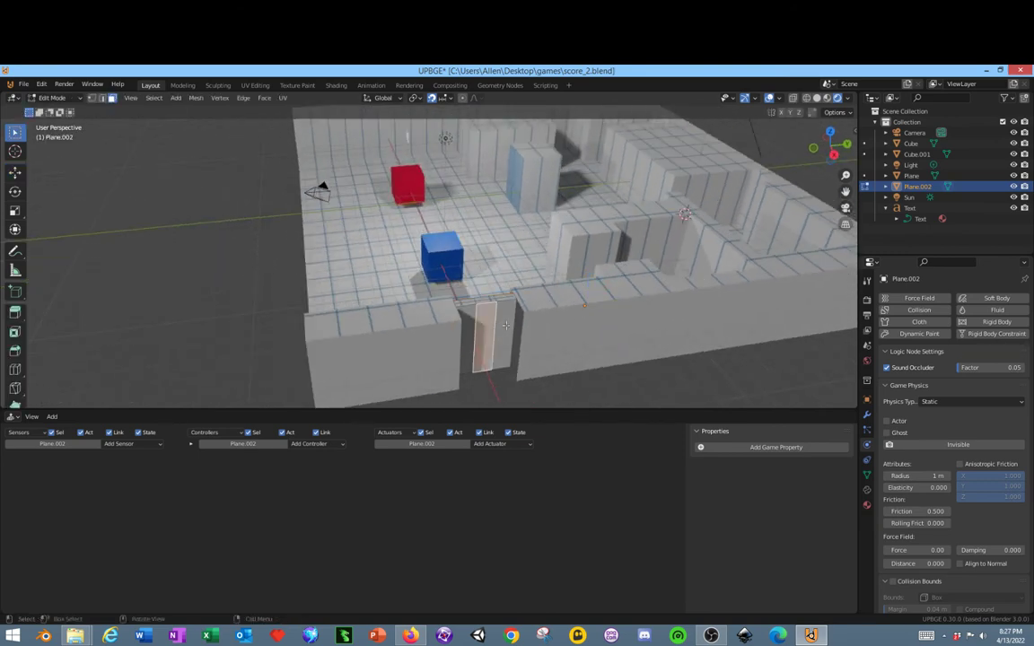
shift+click(461, 334)
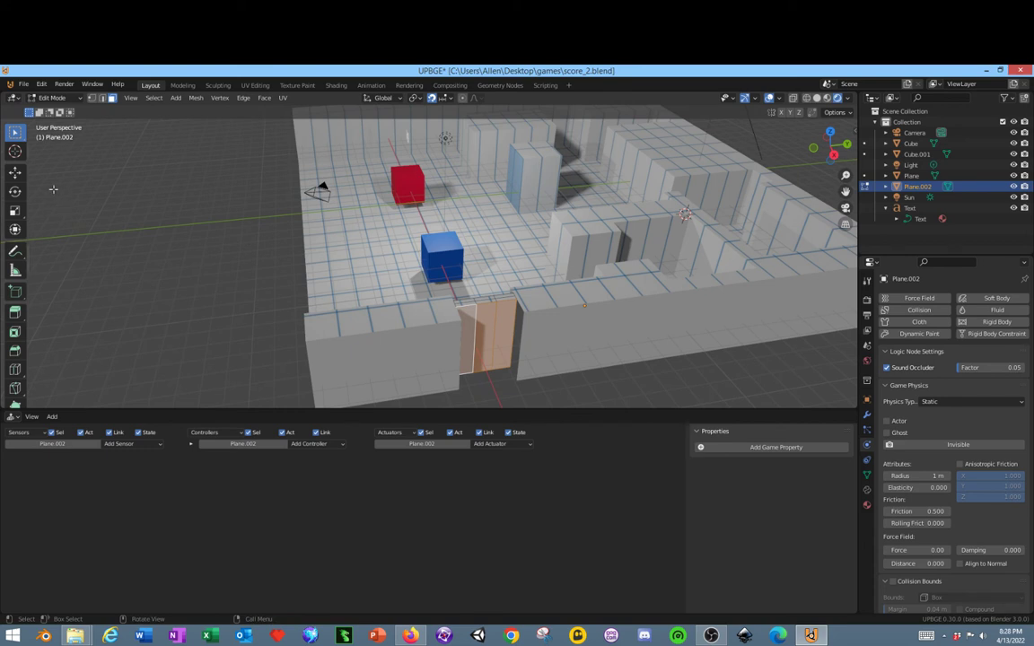
click(14, 172)
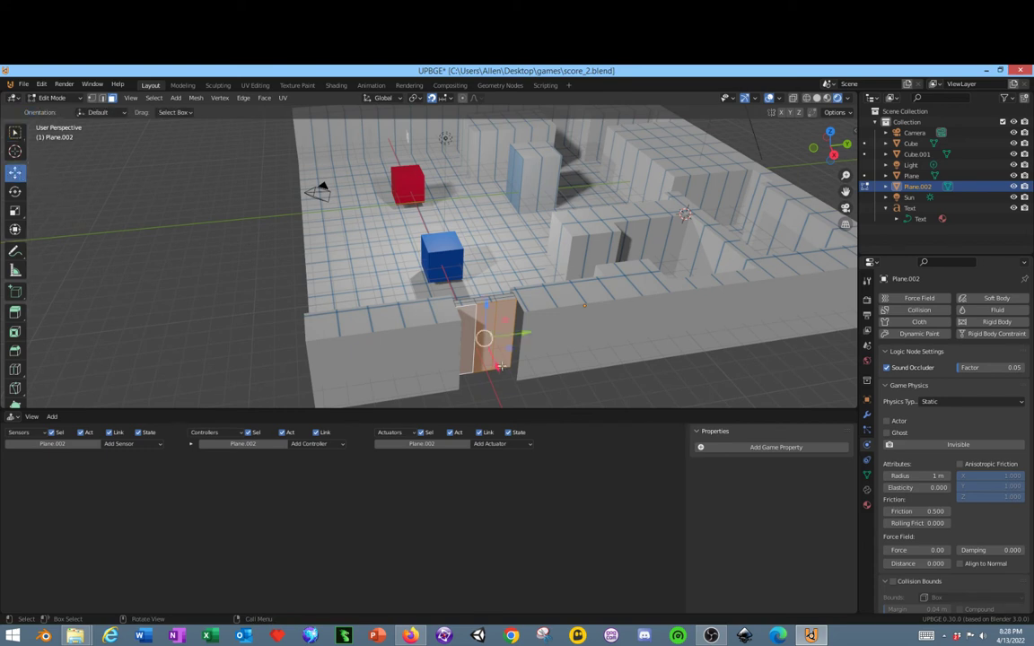
drag(500, 366, 506, 374)
click(431, 99)
middle_drag(506, 374, 418, 353)
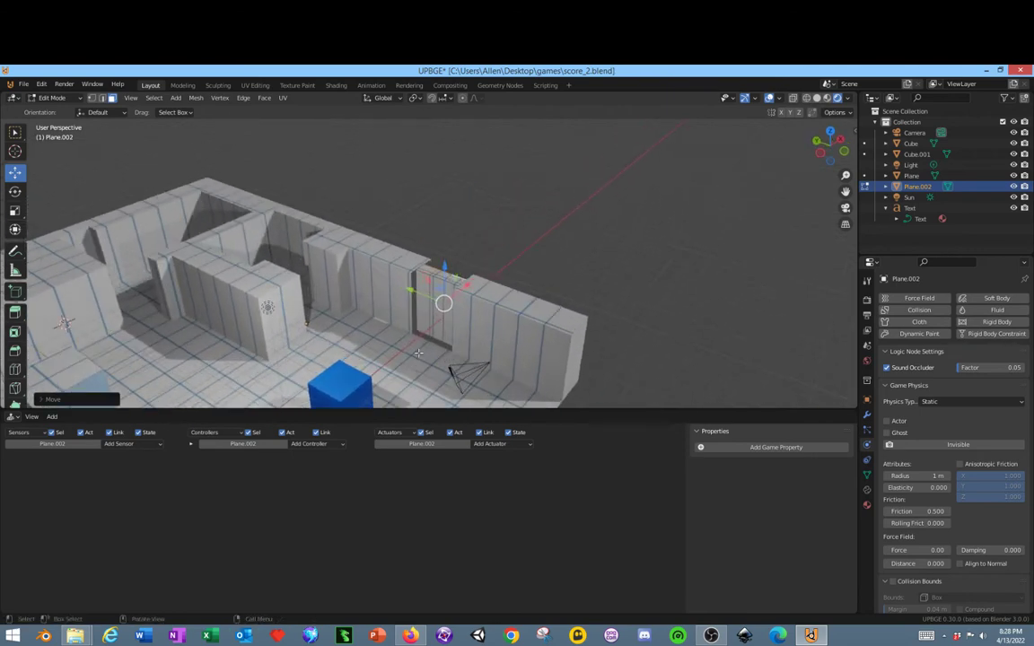
Step: Select the boundary edges of the door's open narrow end beside the shorter wall section and fill them with a face
scroll(418, 353, up, 3)
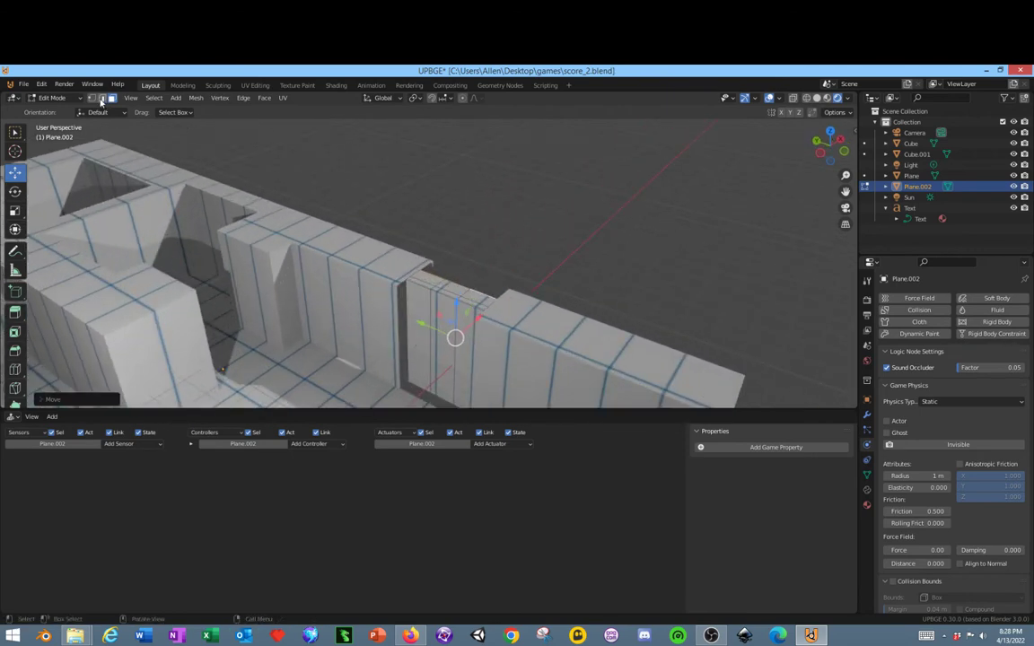
click(104, 99)
middle_drag(362, 294, 492, 263)
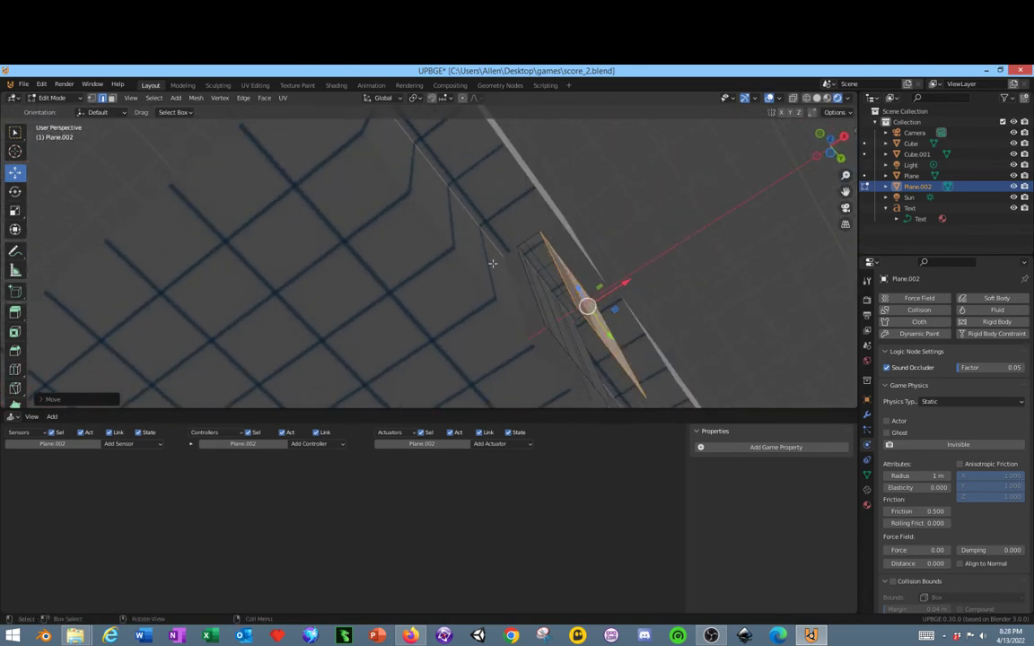
click(562, 273)
shift+click(535, 237)
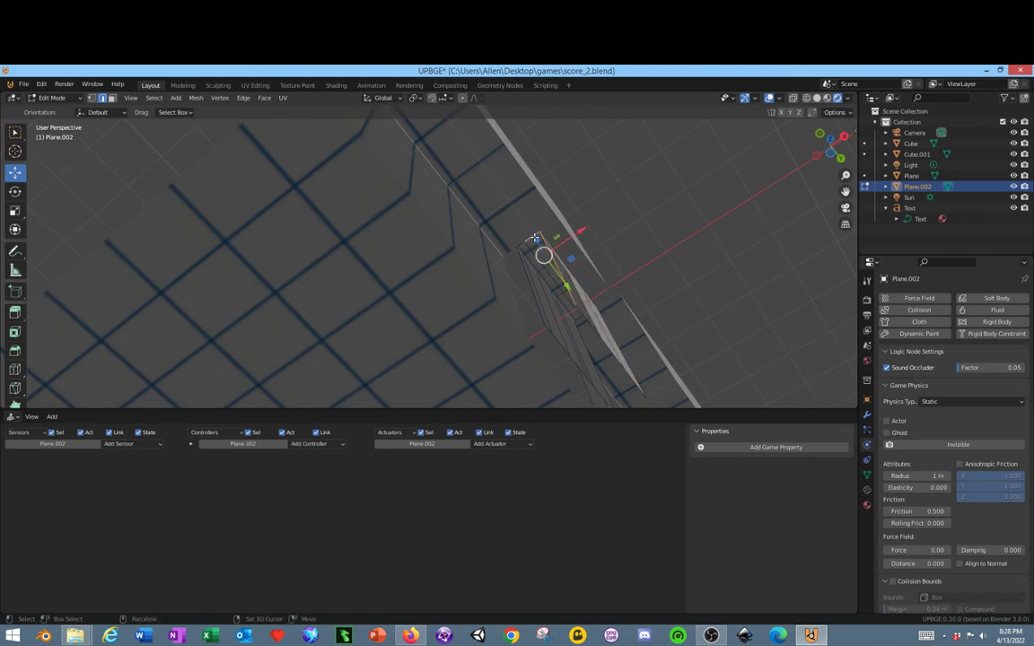
shift+click(523, 263)
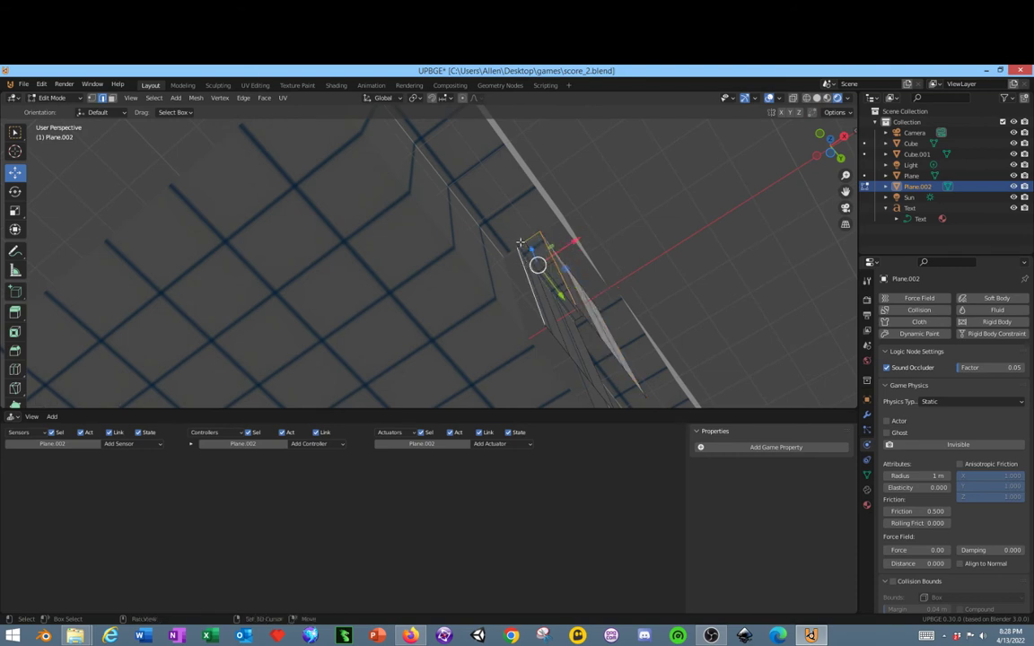
shift+click(533, 313)
key(f)
Step: Fill the door's opposite narrow end with a face built from its boundary edges
middle_drag(637, 328, 298, 221)
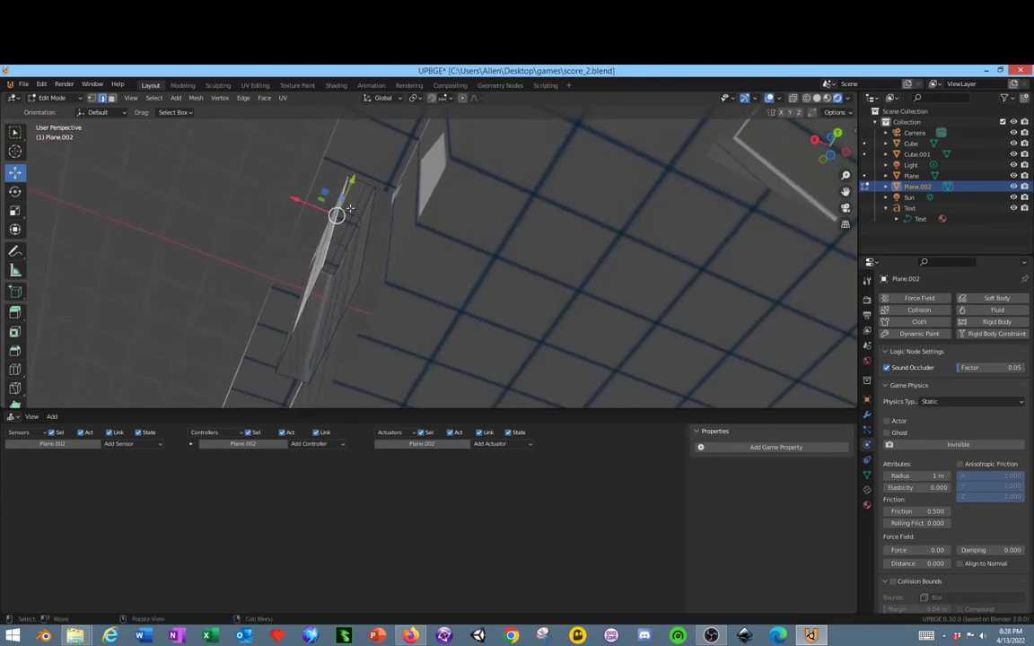
click(372, 190)
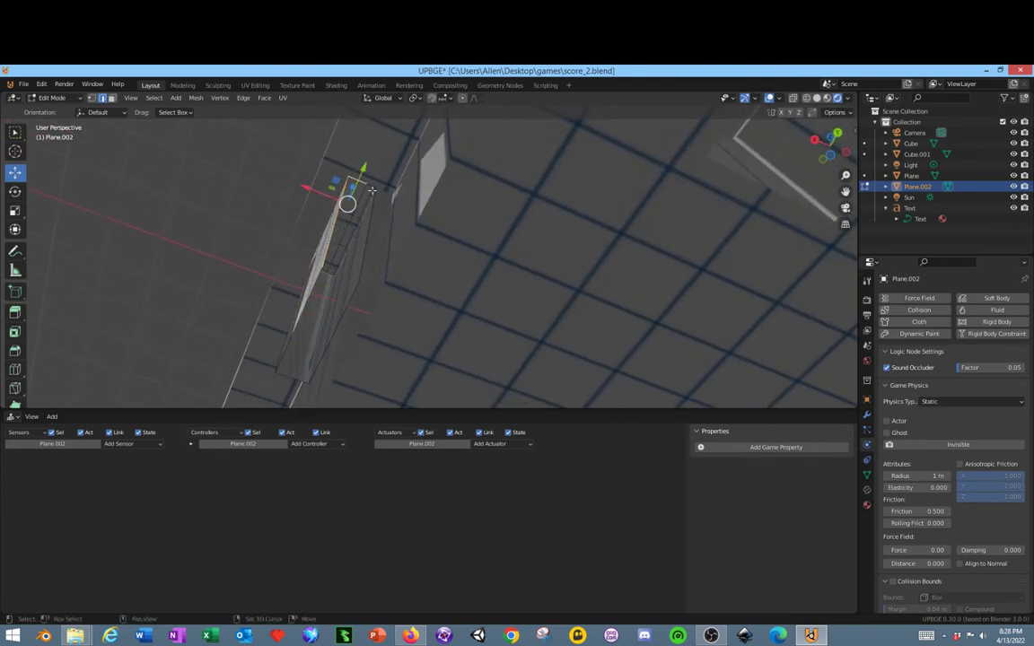
shift+click(373, 185)
shift+click(370, 208)
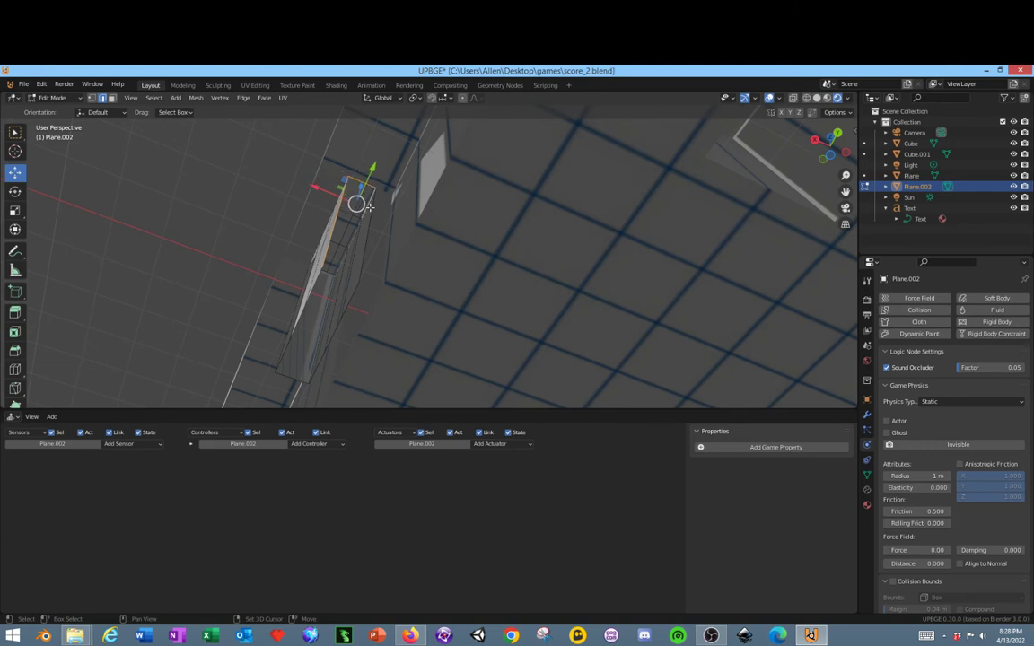
click(371, 199)
click(371, 205)
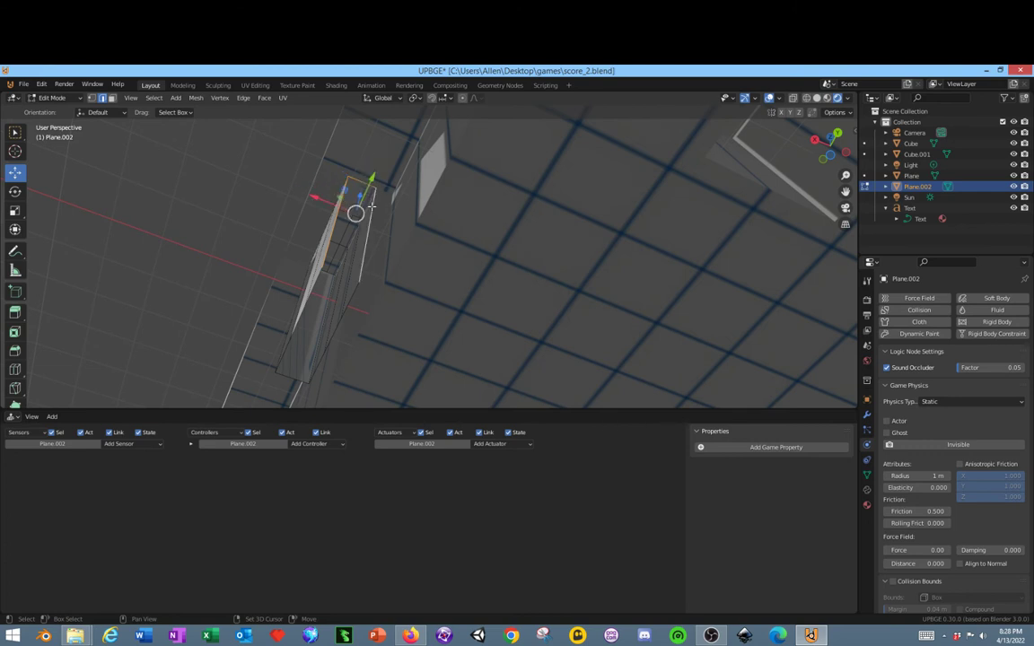
click(354, 263)
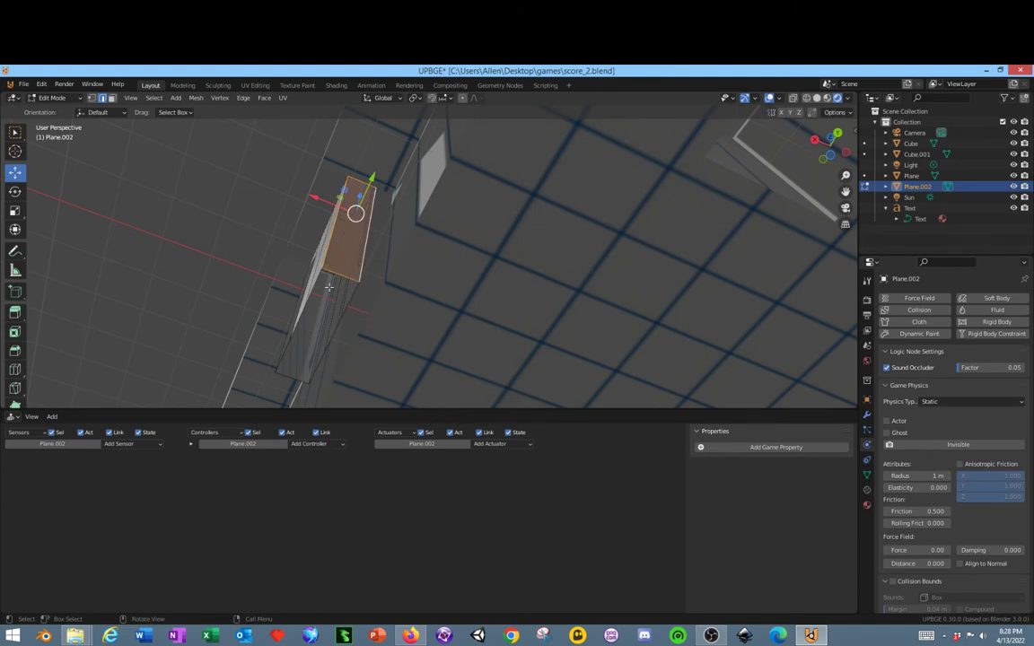
Step: Select all the edges around the open underside of the door and close it with a face
middle_drag(329, 287, 385, 278)
click(391, 247)
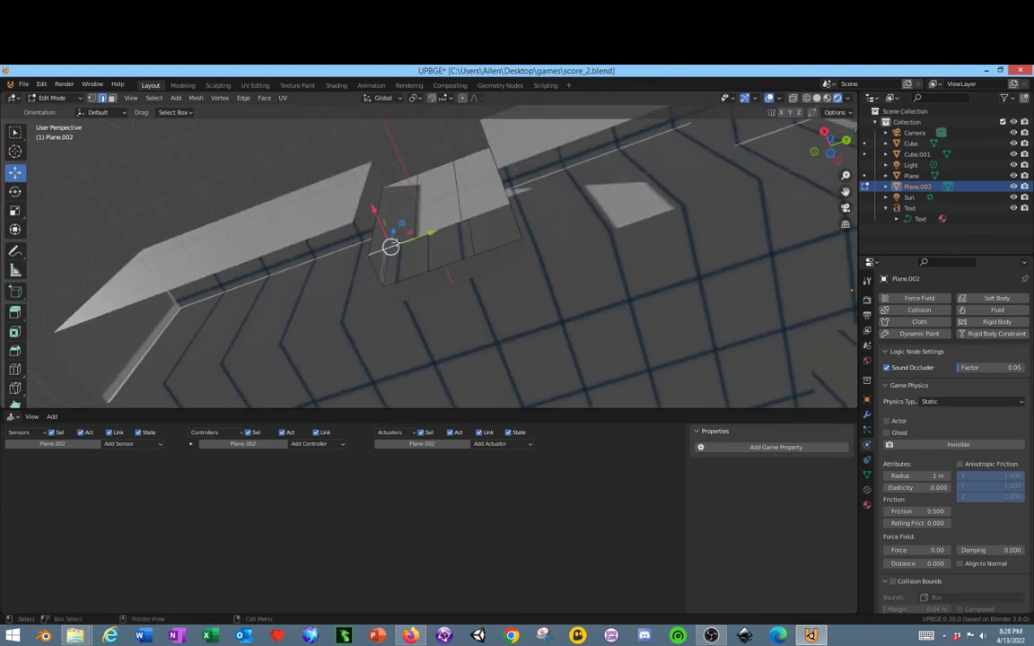
shift+click(494, 211)
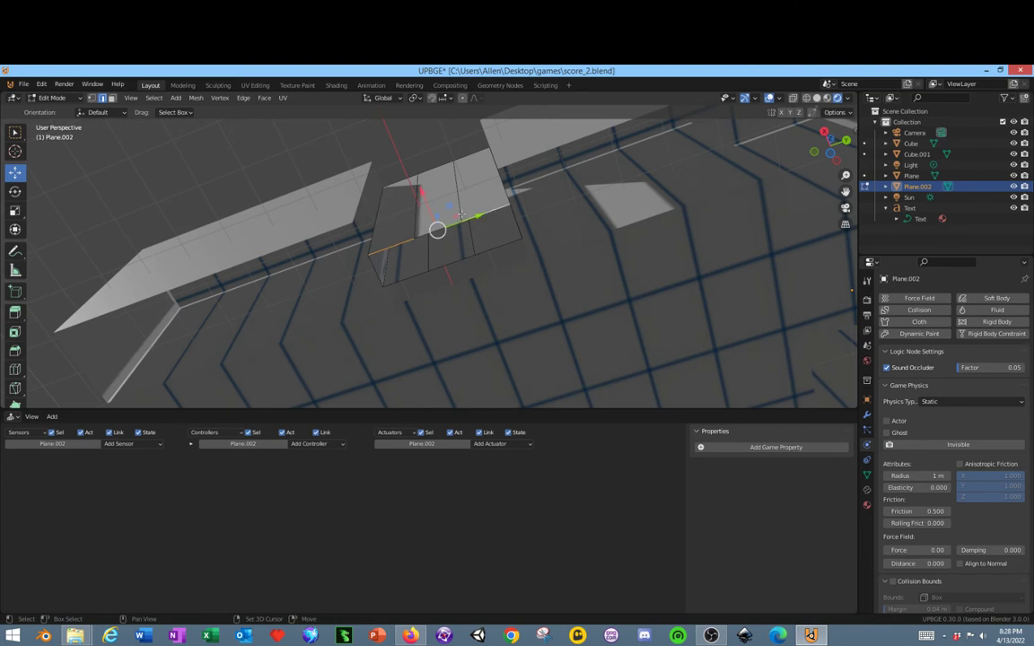
ctrl+click(383, 277)
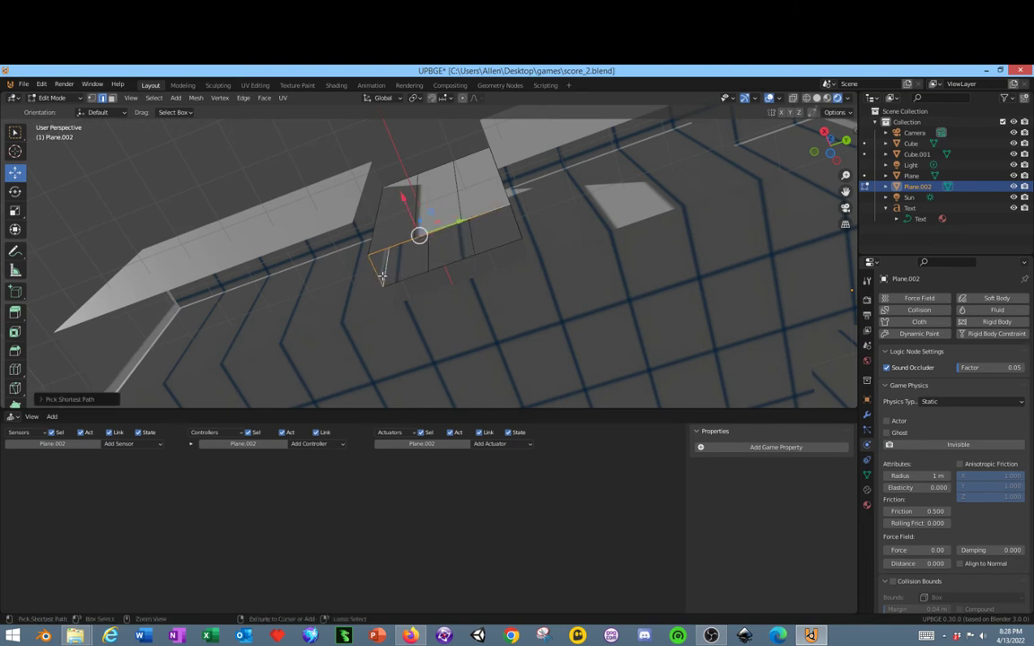
click(381, 277)
ctrl+click(483, 213)
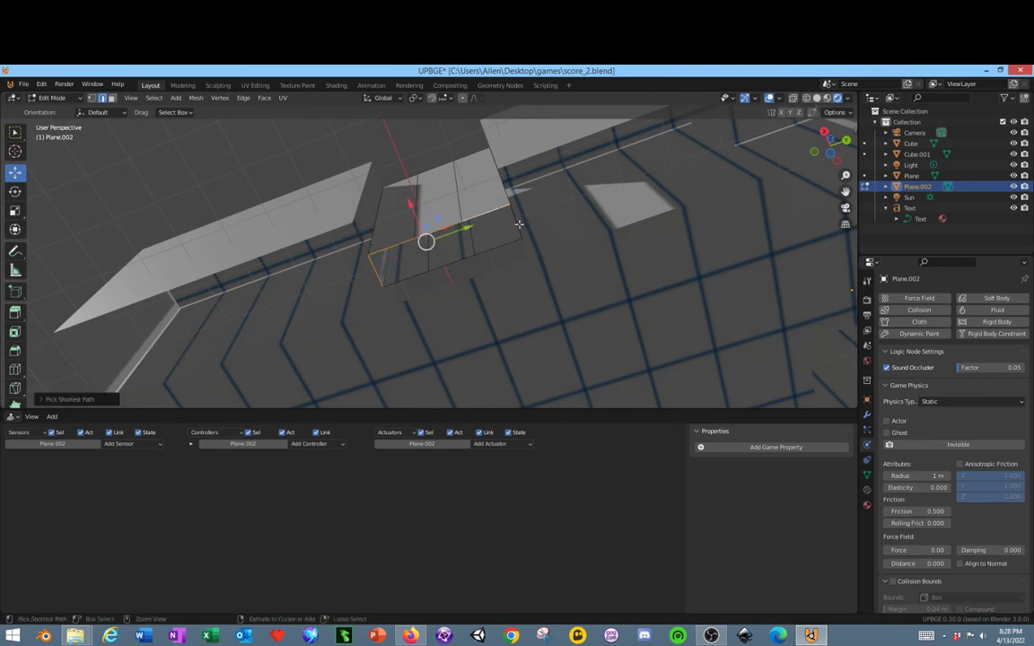
ctrl+click(517, 230)
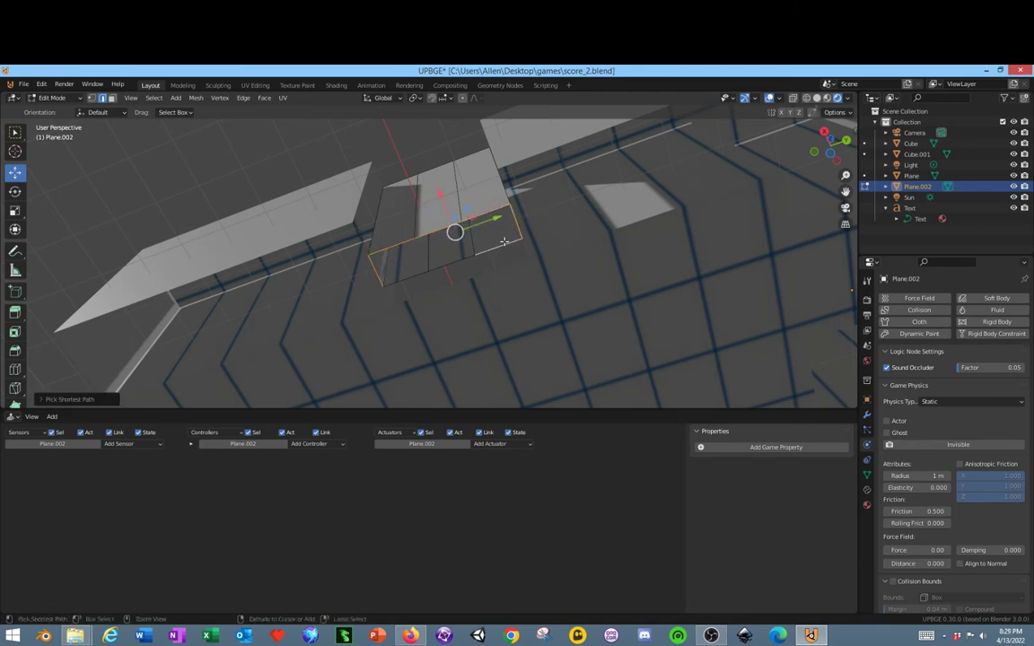
ctrl+click(462, 261)
ctrl+click(406, 275)
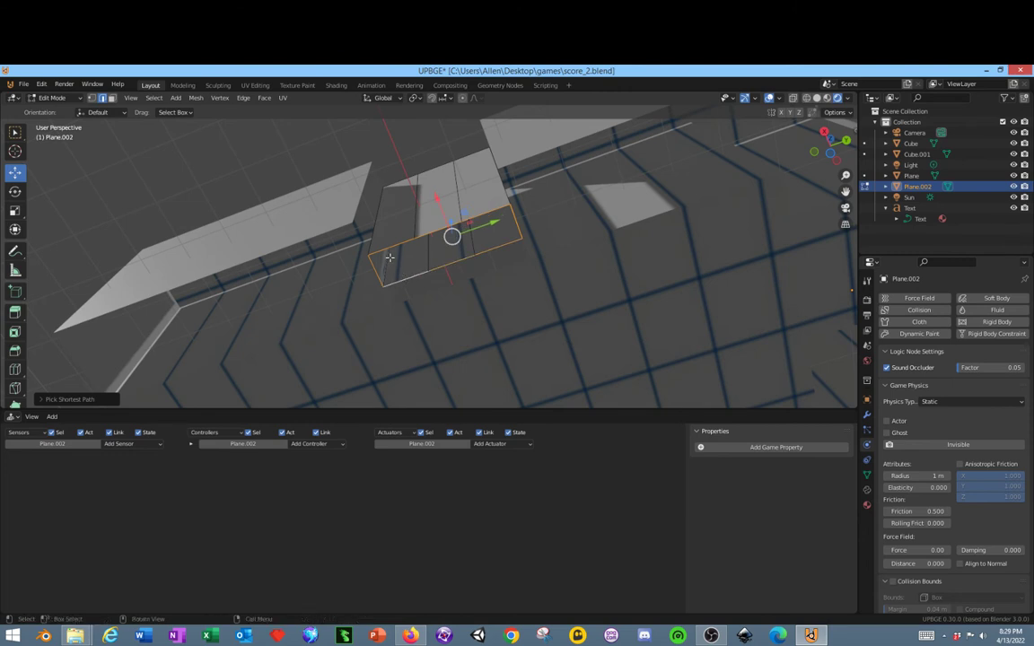
click(392, 249)
alt+click(395, 244)
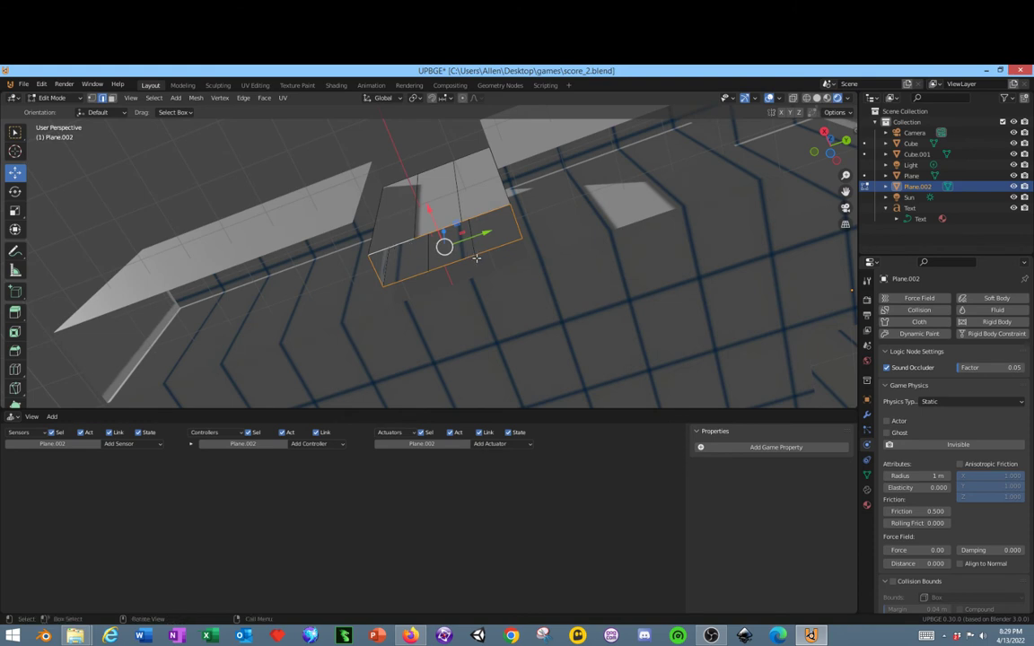
middle_drag(476, 258, 426, 281)
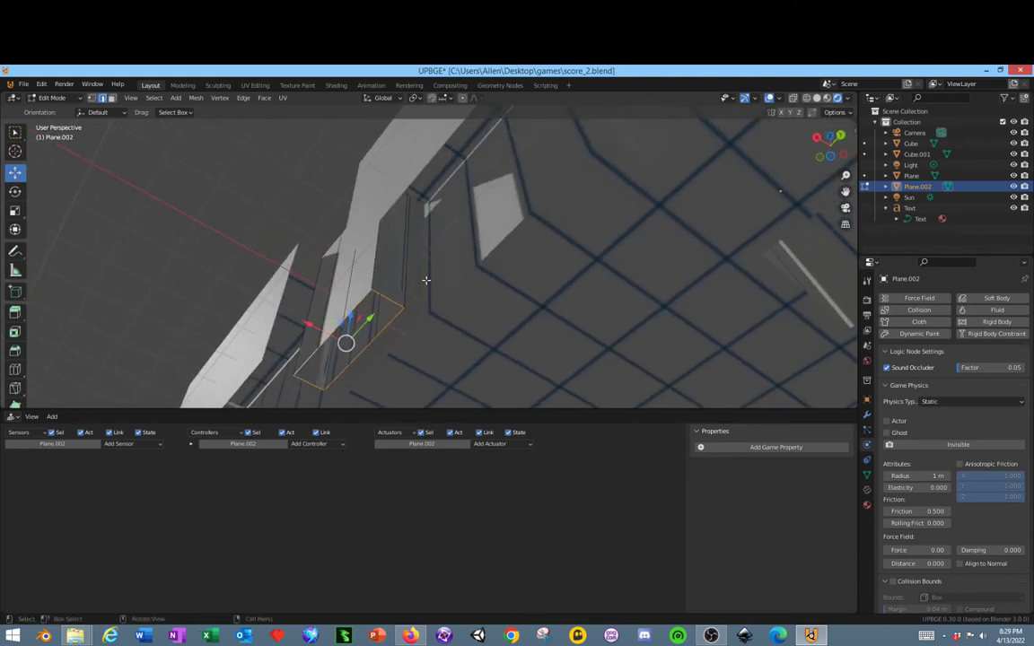
key(f)
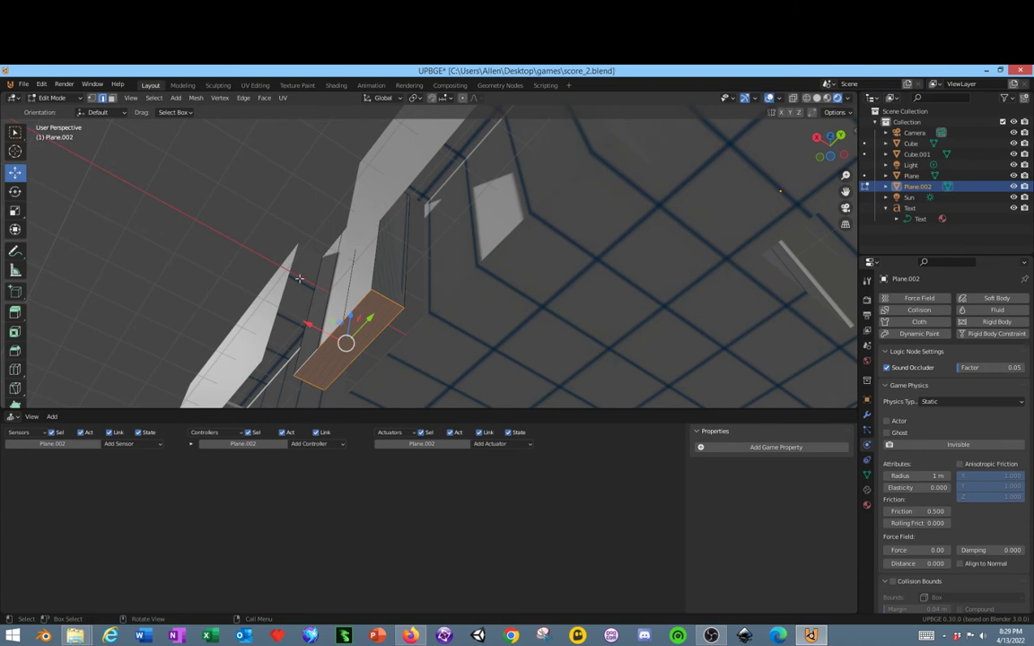
click(281, 298)
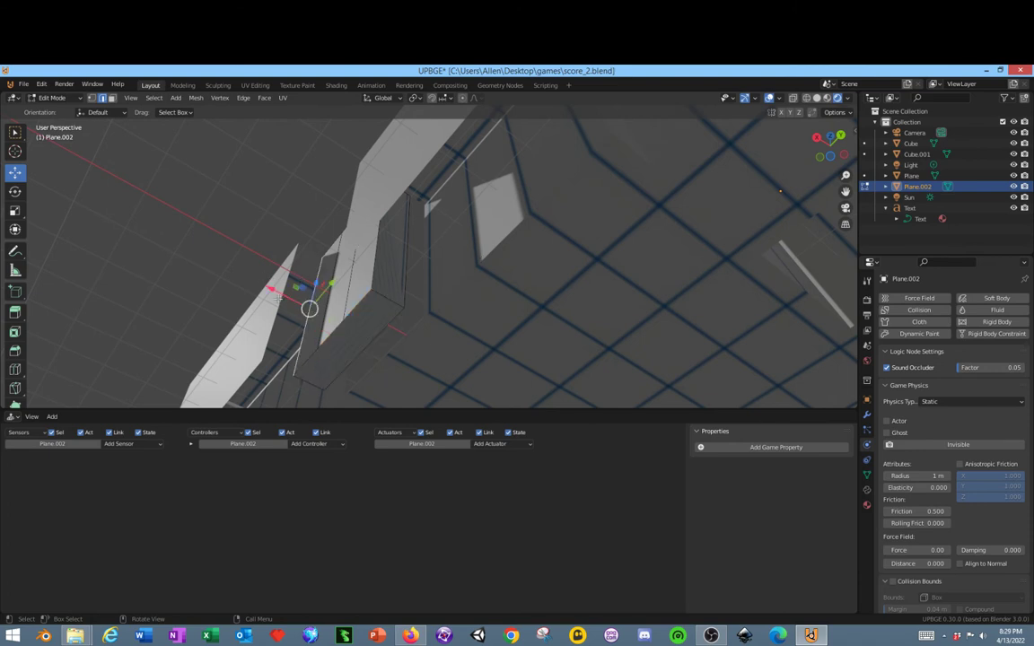
alt+click(280, 297)
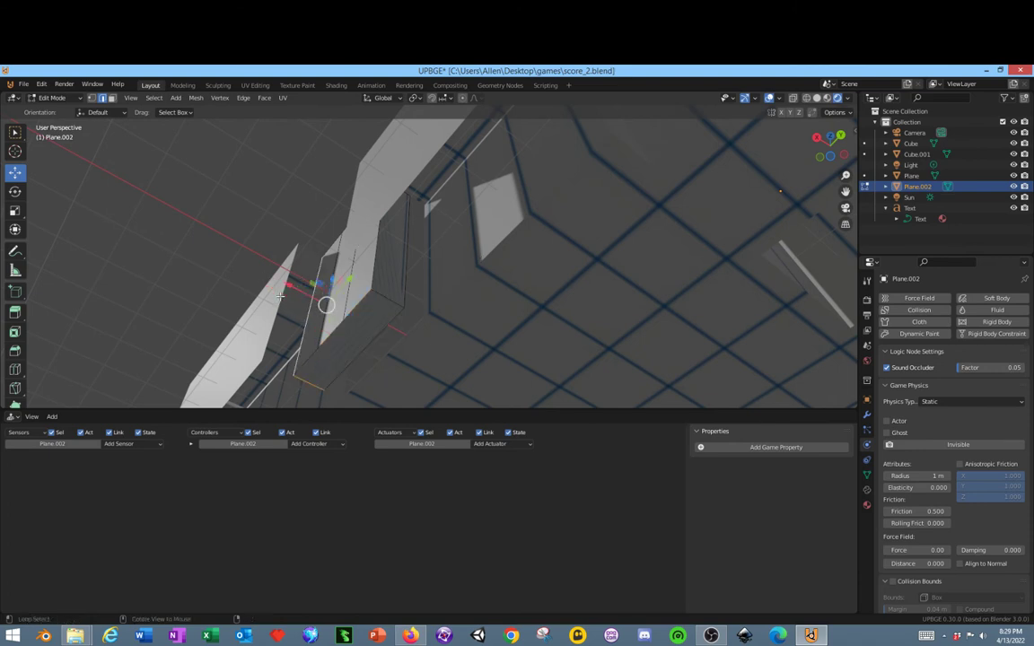
key(ctrl+z)
Step: Switch from editing the door to editing the room mesh, Plane, and select the open edges around the door gap
middle_drag(340, 318, 353, 351)
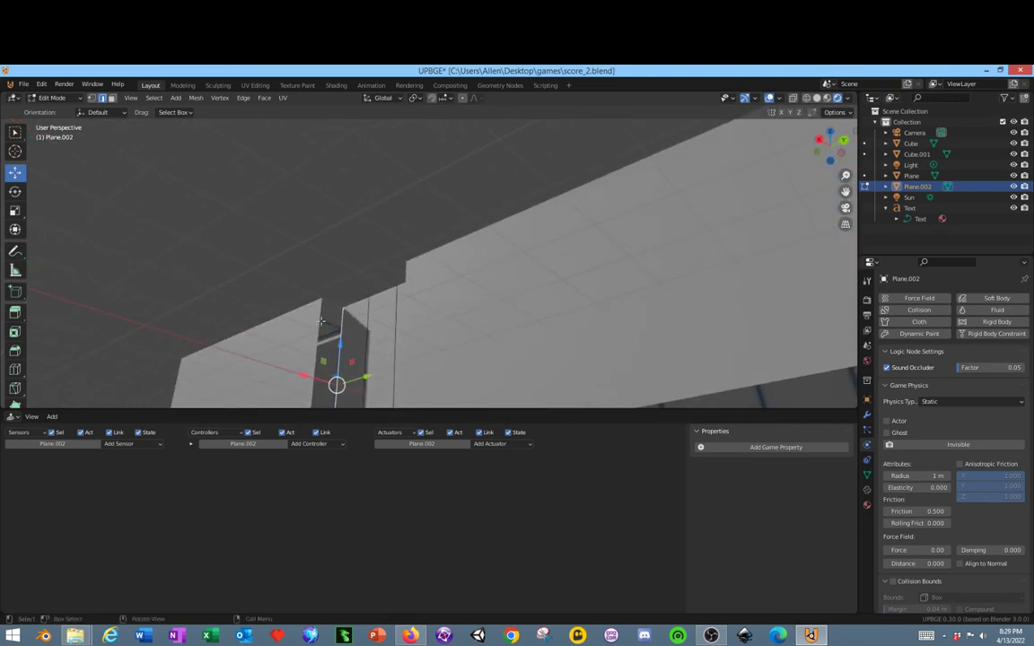
key(Tab)
click(317, 331)
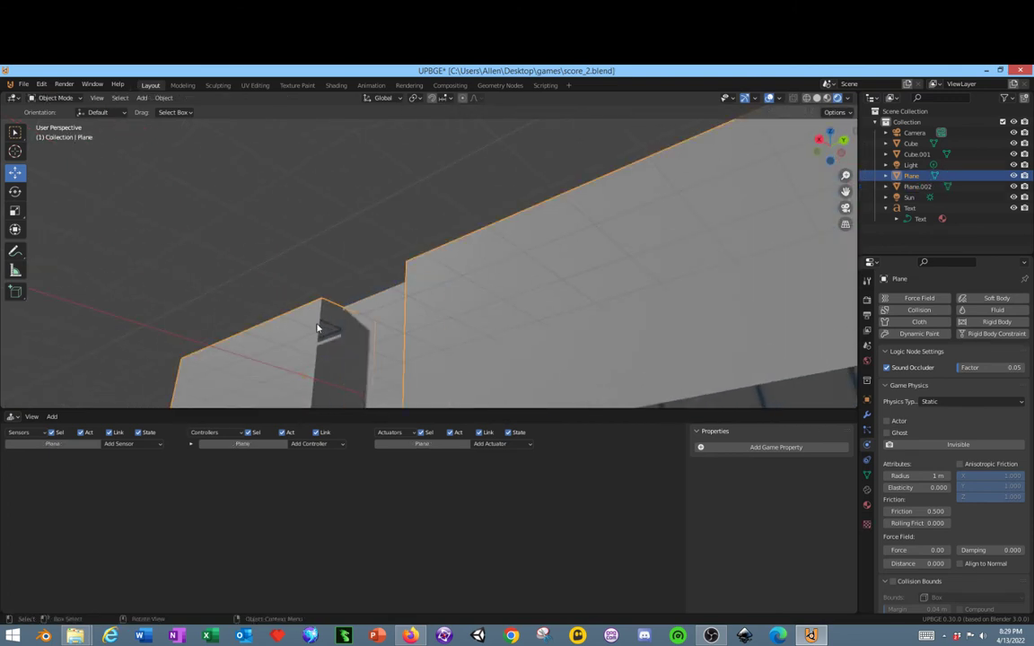
key(Tab)
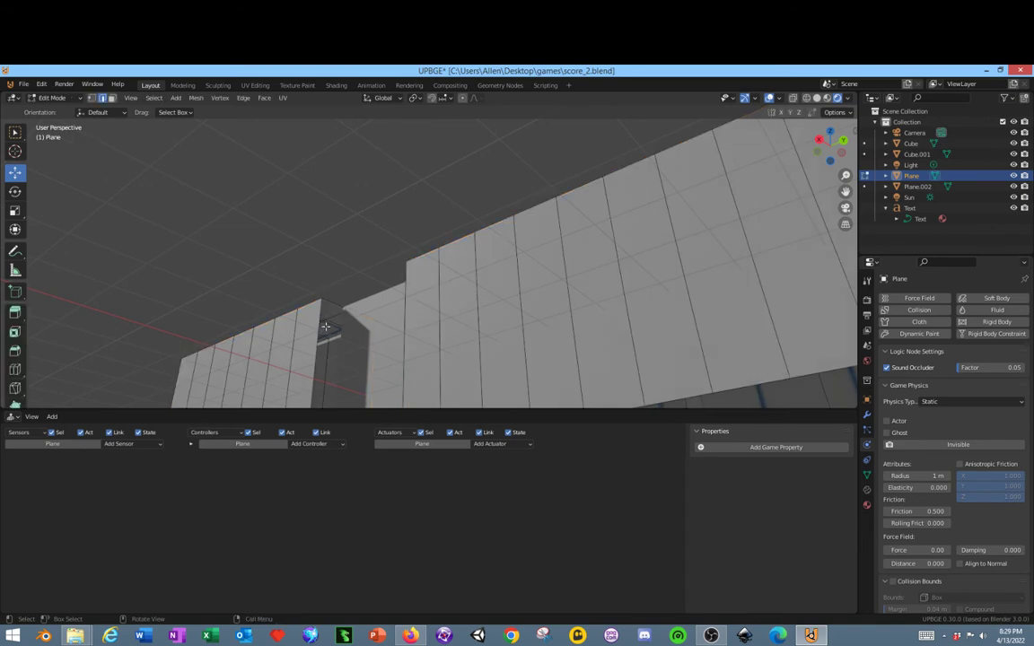
click(317, 330)
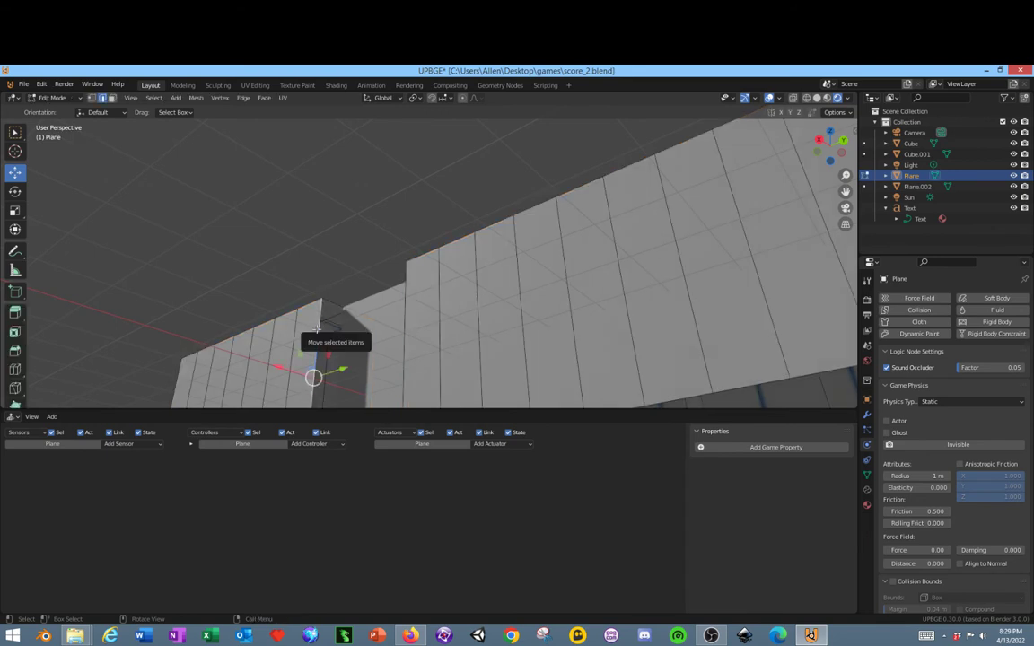
alt+click(315, 330)
middle_drag(315, 329, 619, 487)
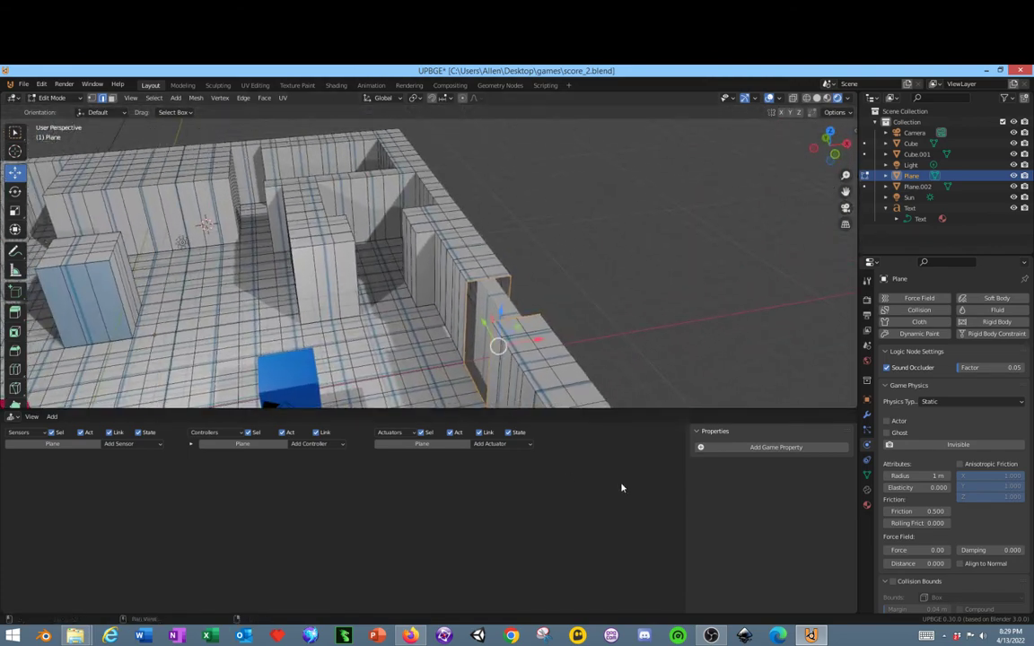
Step: Fill the open end of the longer wall section beside the door gap with a face and return to Object Mode
click(465, 323)
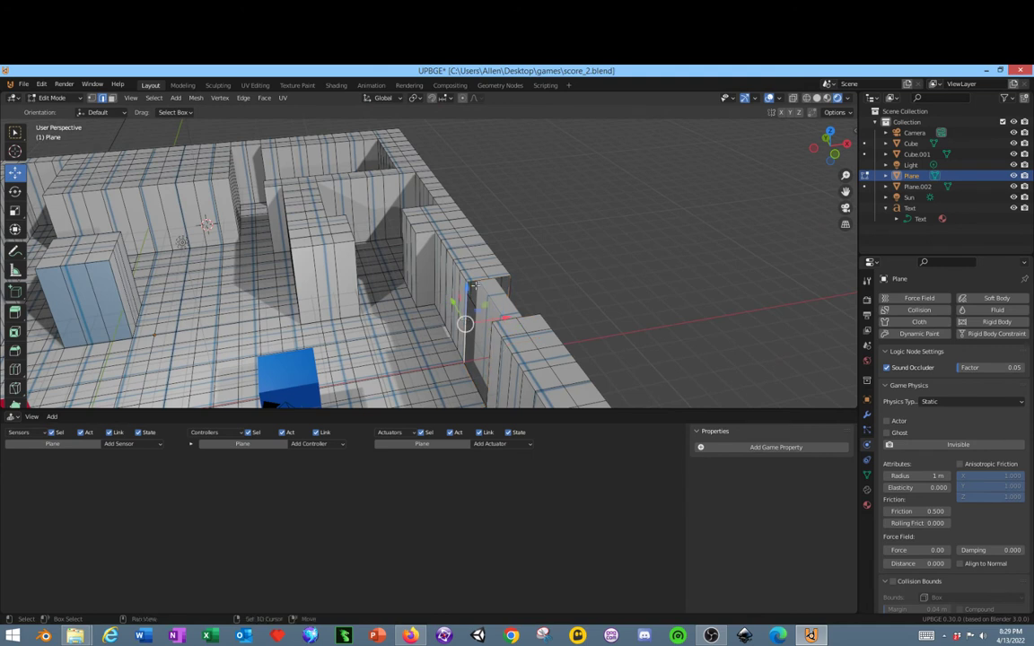
drag(465, 323, 483, 300)
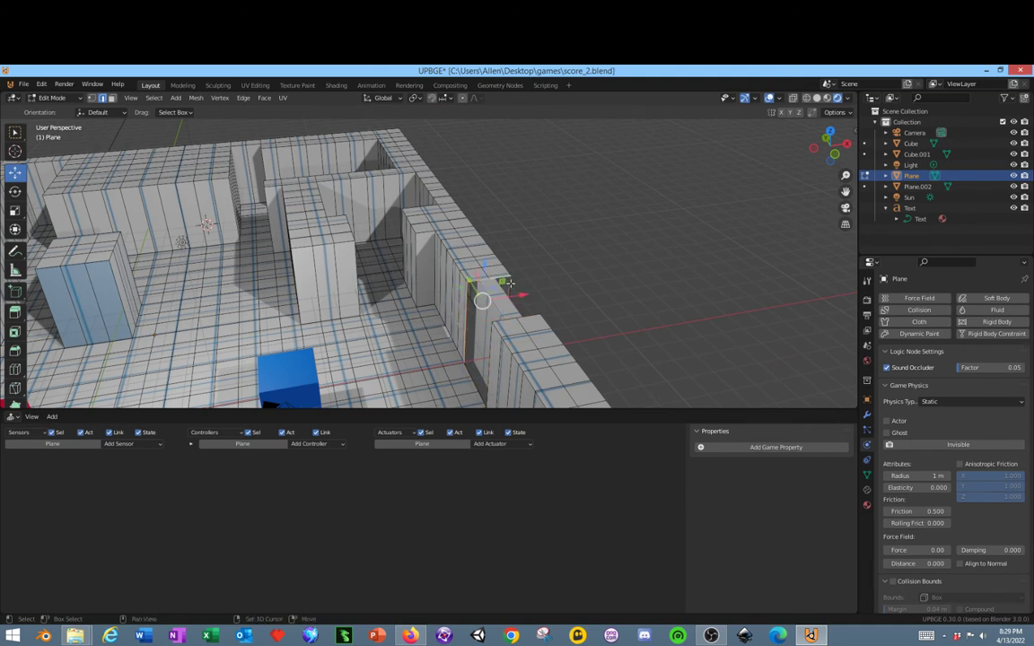
middle_drag(548, 334, 388, 258)
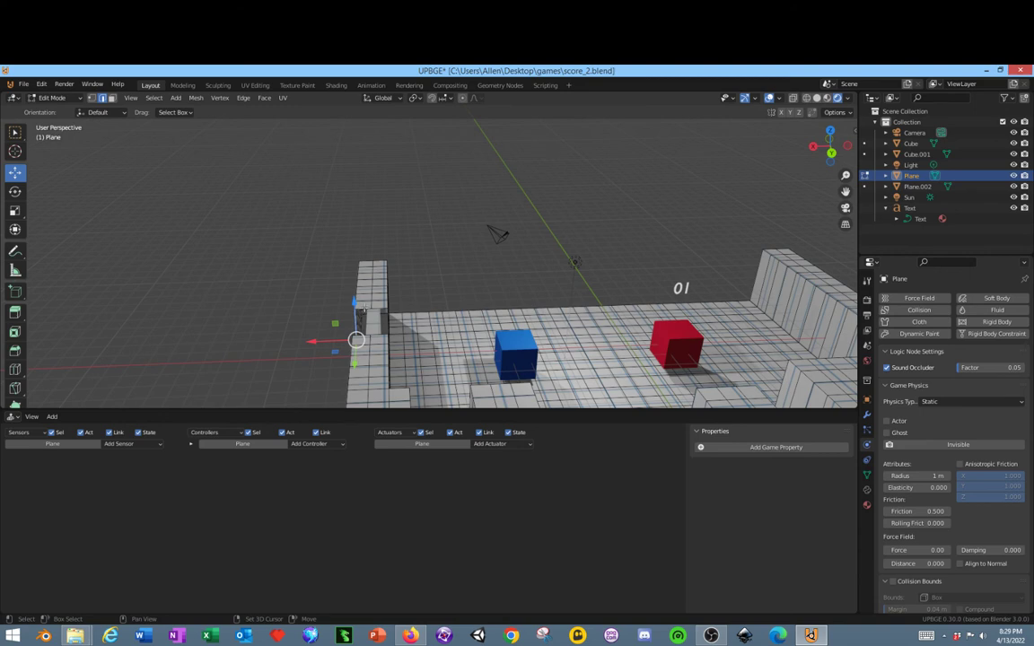
middle_drag(347, 278, 403, 333)
shift+click(393, 333)
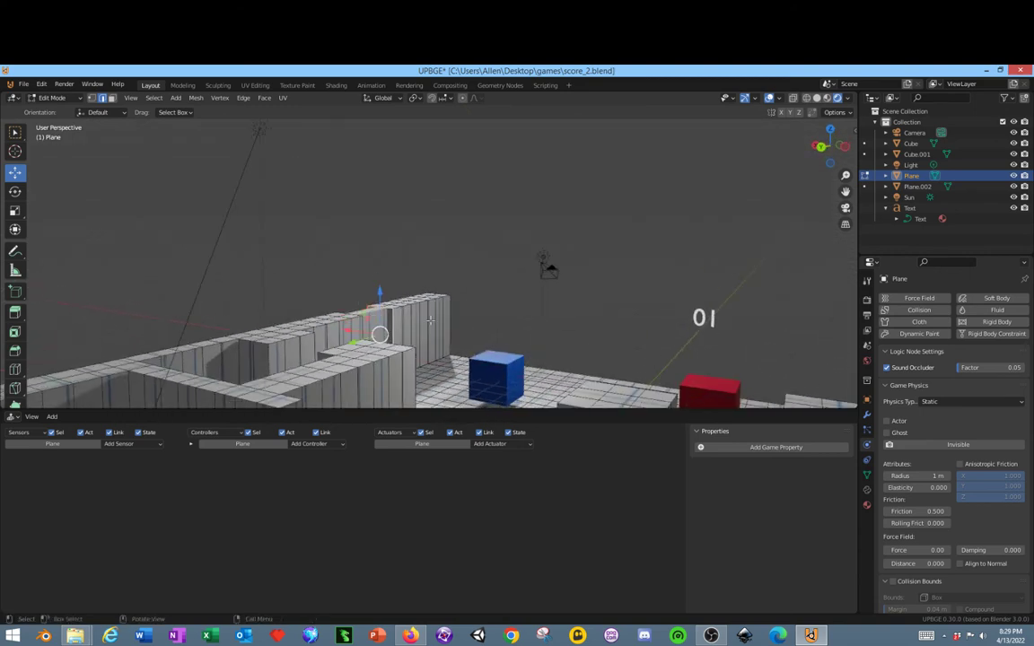
key(f)
middle_drag(338, 243, 630, 288)
shift+middle_drag(422, 301, 490, 253)
scroll(513, 185, up, 2)
key(Tab)
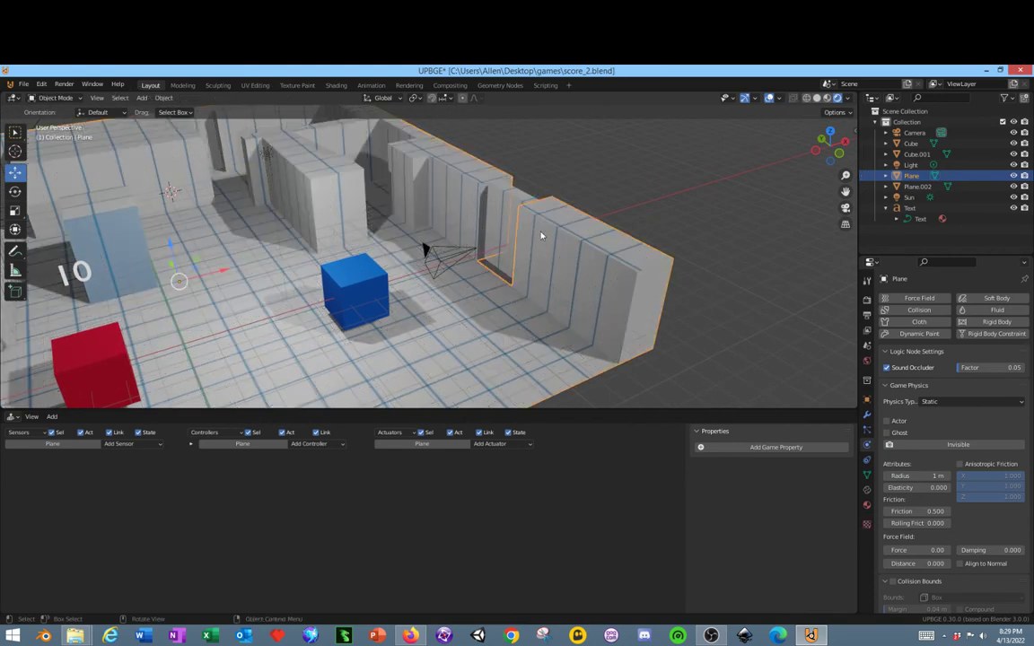
Step: Select the door, switch to the Animation workspace and split the main 3D view into two stacked areas
click(503, 207)
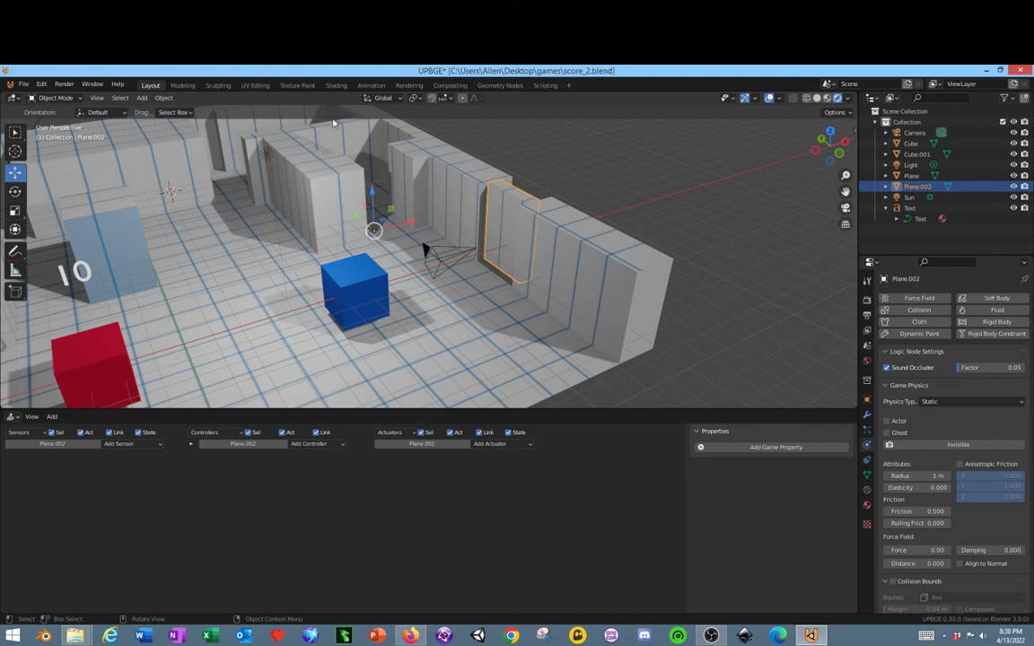
click(372, 85)
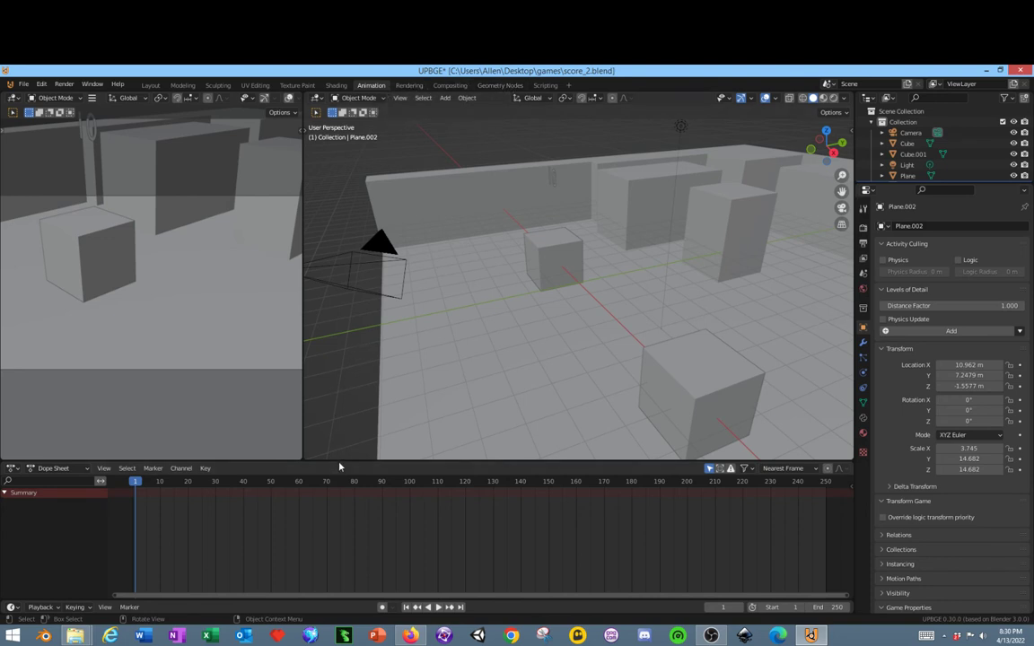
drag(305, 446, 151, 473)
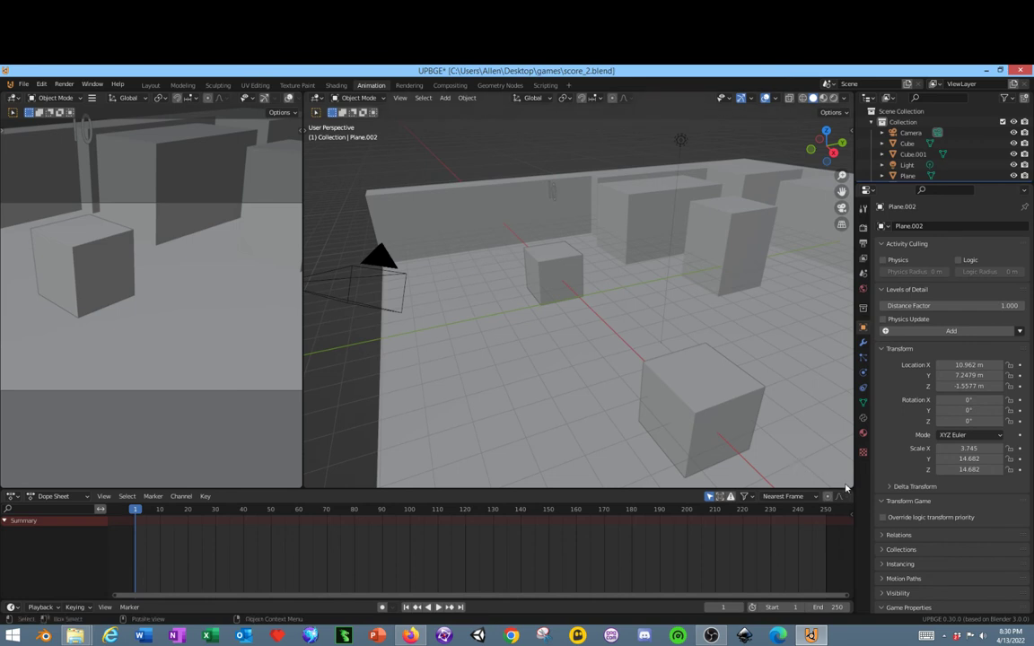
drag(854, 486, 829, 430)
drag(794, 342, 428, 368)
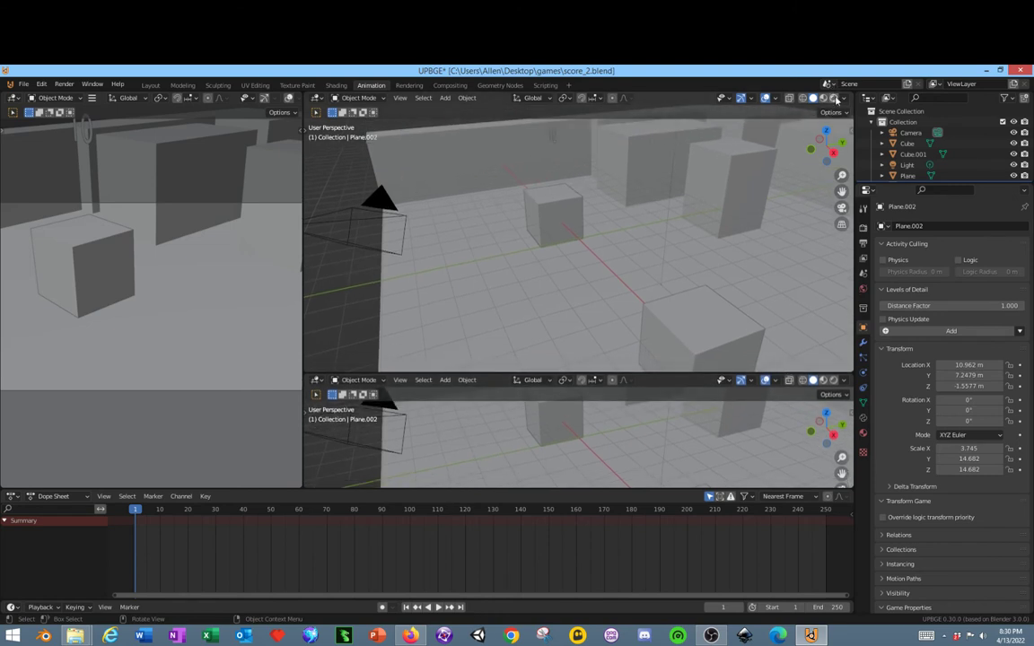
Step: Show the upper 3D view in Rendered shading and turn the area below it into a wide Timeline
click(834, 98)
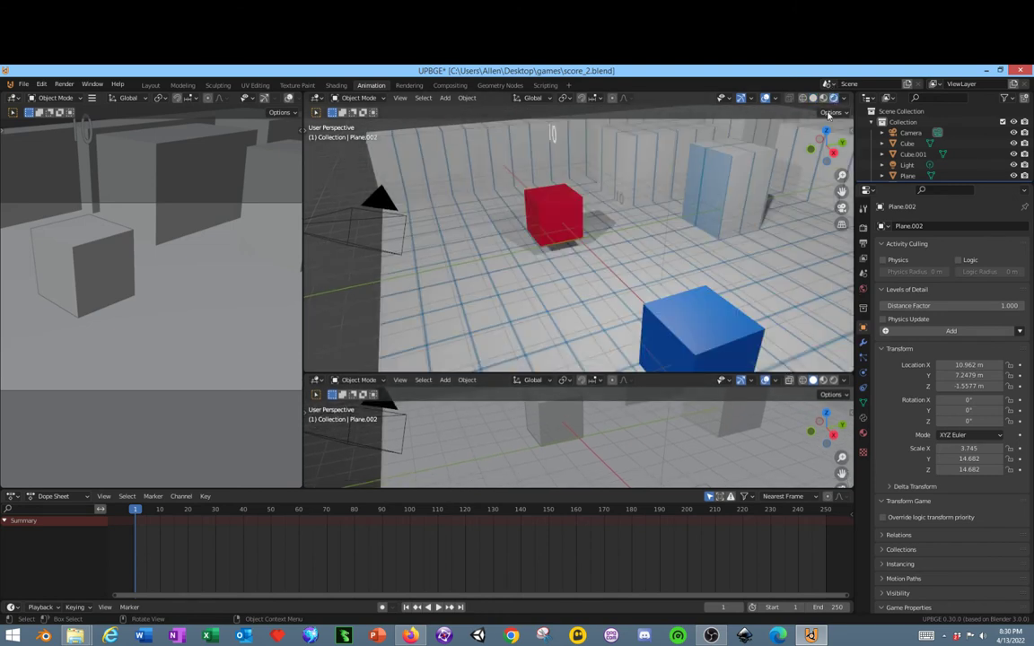
click(354, 380)
click(319, 380)
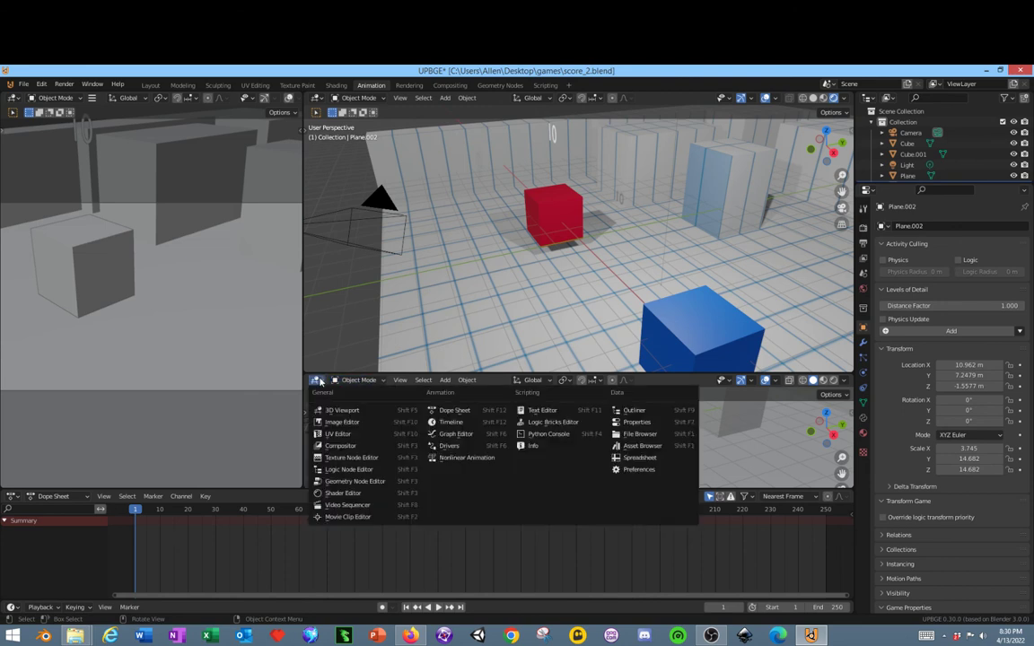
click(449, 422)
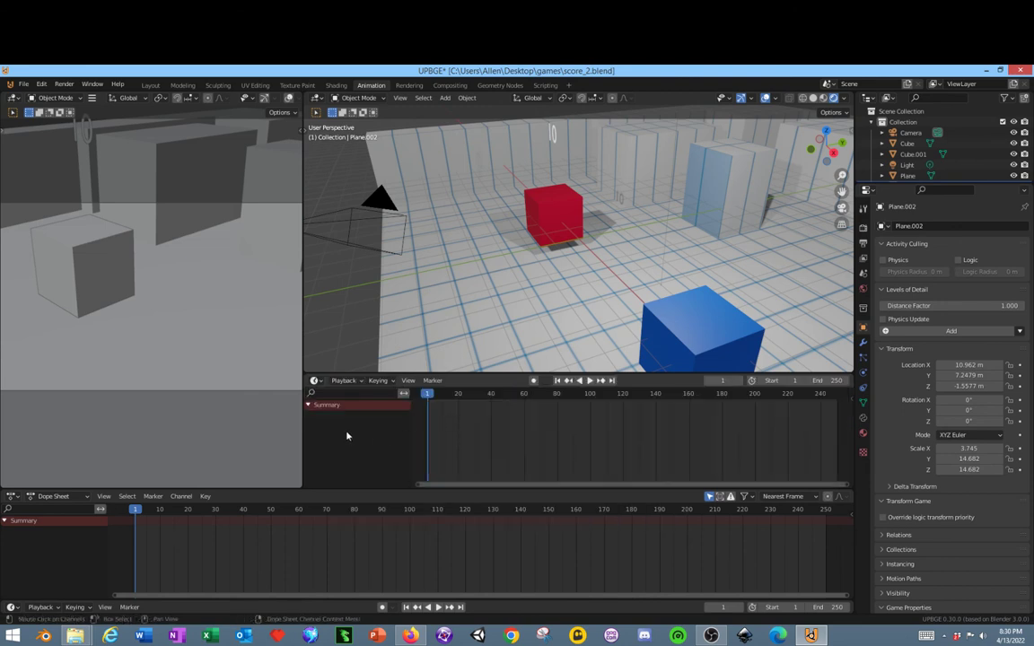
drag(305, 422, 182, 422)
middle_drag(467, 296, 518, 314)
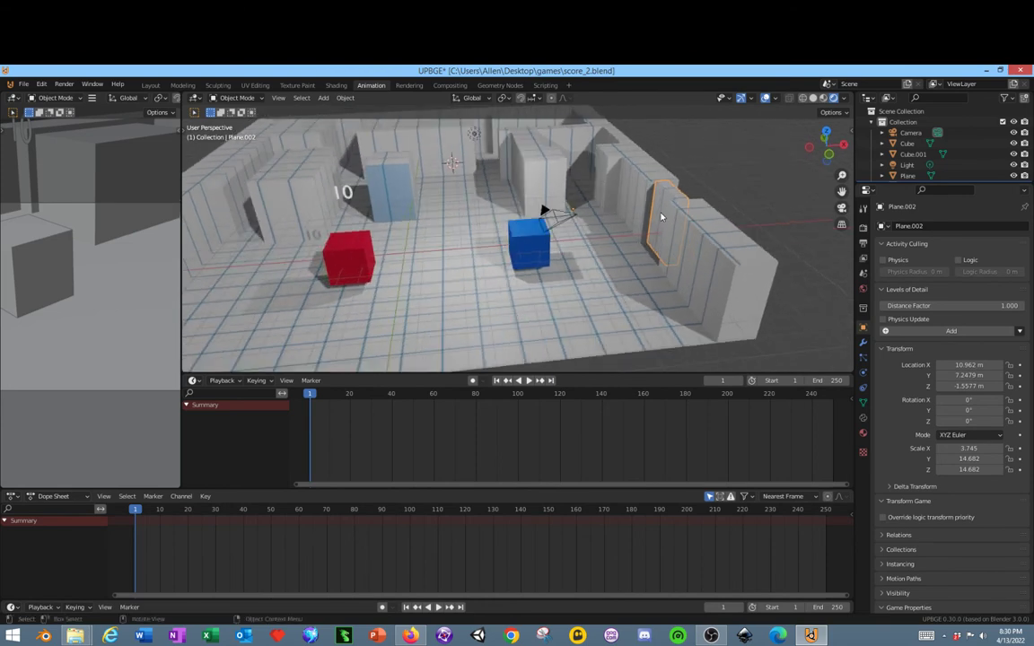
Step: Enable auto keying and snapping, and record the door's closed position as a keyframe at frame 1
click(474, 381)
key(t)
click(195, 170)
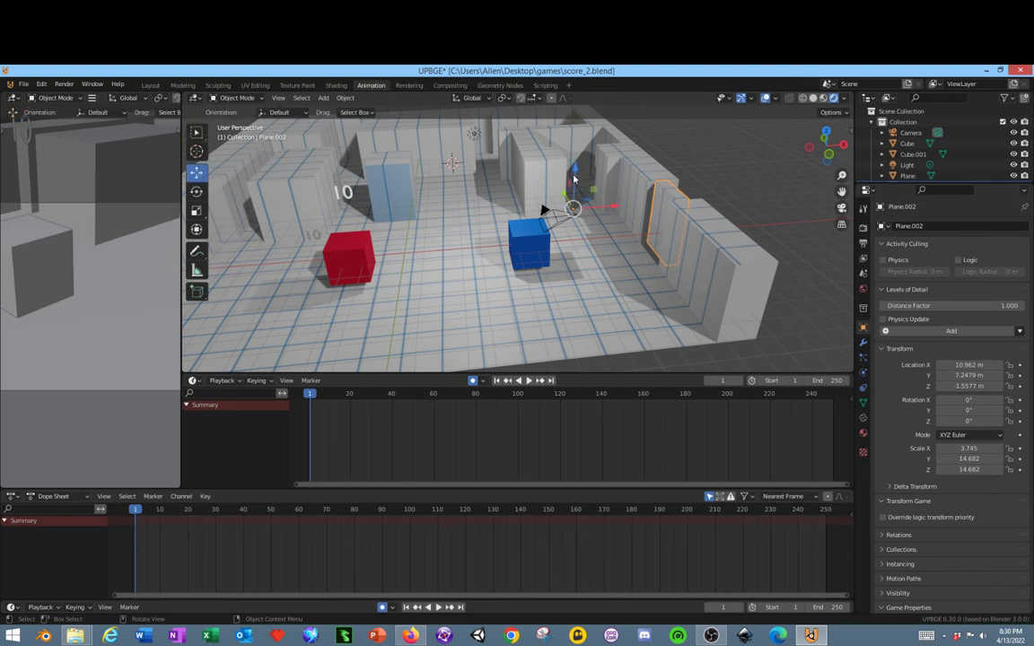
drag(575, 179, 574, 184)
key(ctrl+z)
click(522, 98)
drag(575, 176, 575, 175)
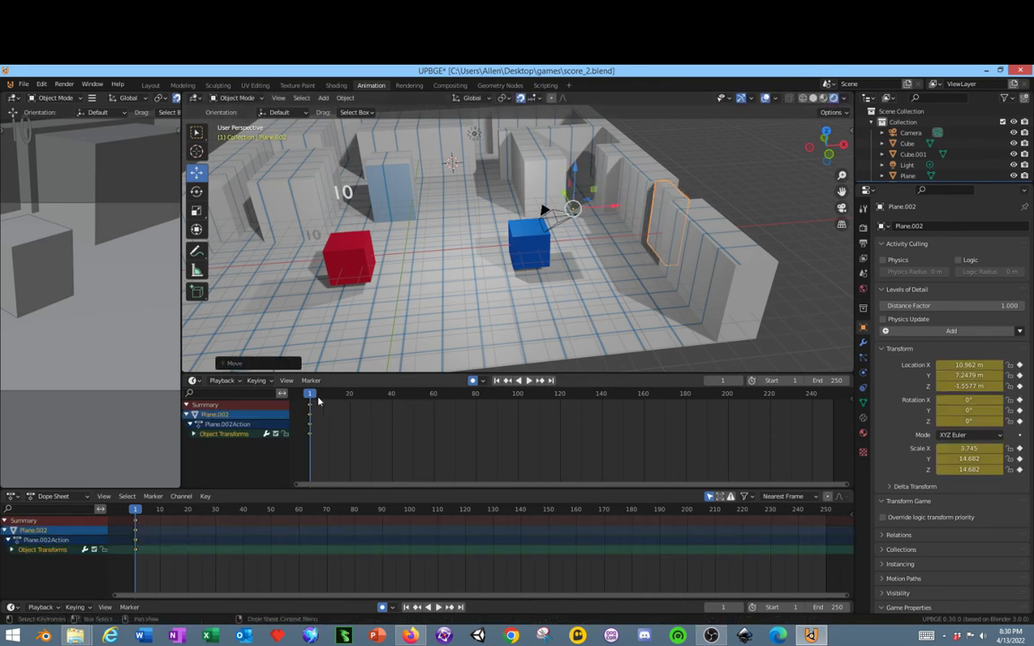
Step: Keyframe the door lowered 4 m along Z at frame 40, and turn auto keying off
key(space)
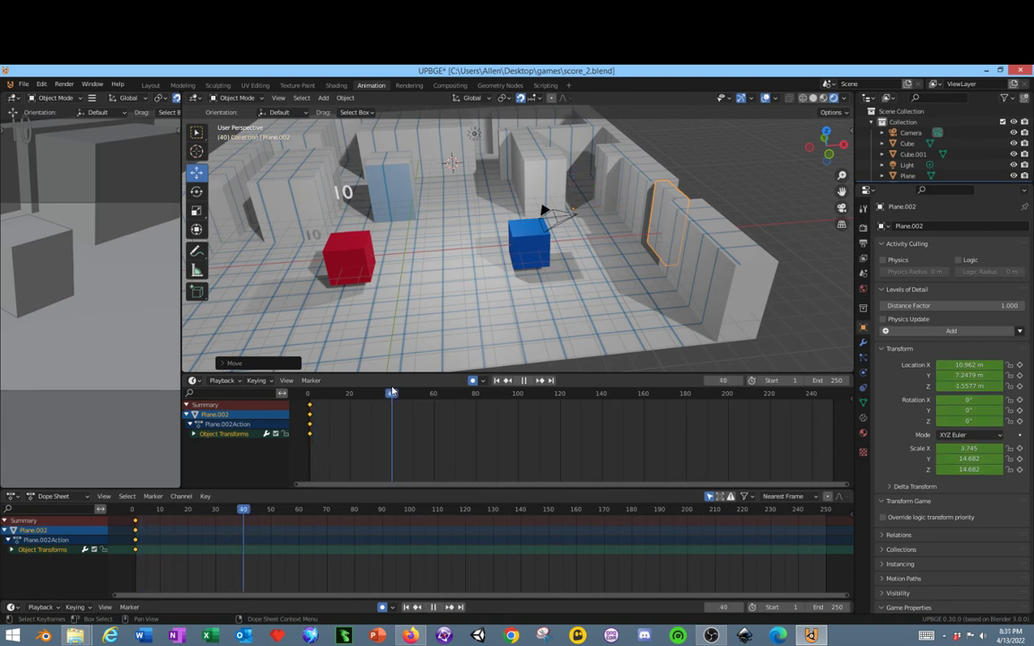
drag(392, 390, 393, 390)
drag(575, 169, 563, 220)
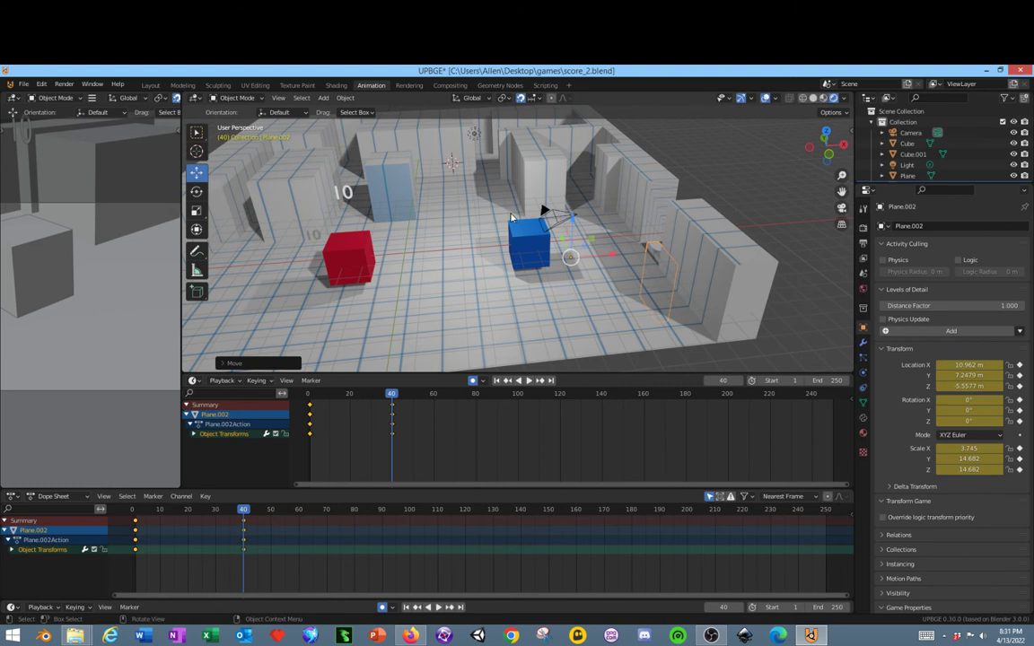
click(473, 381)
Step: Play back the door's lowering animation in the Animation workspace, then stop it
click(182, 85)
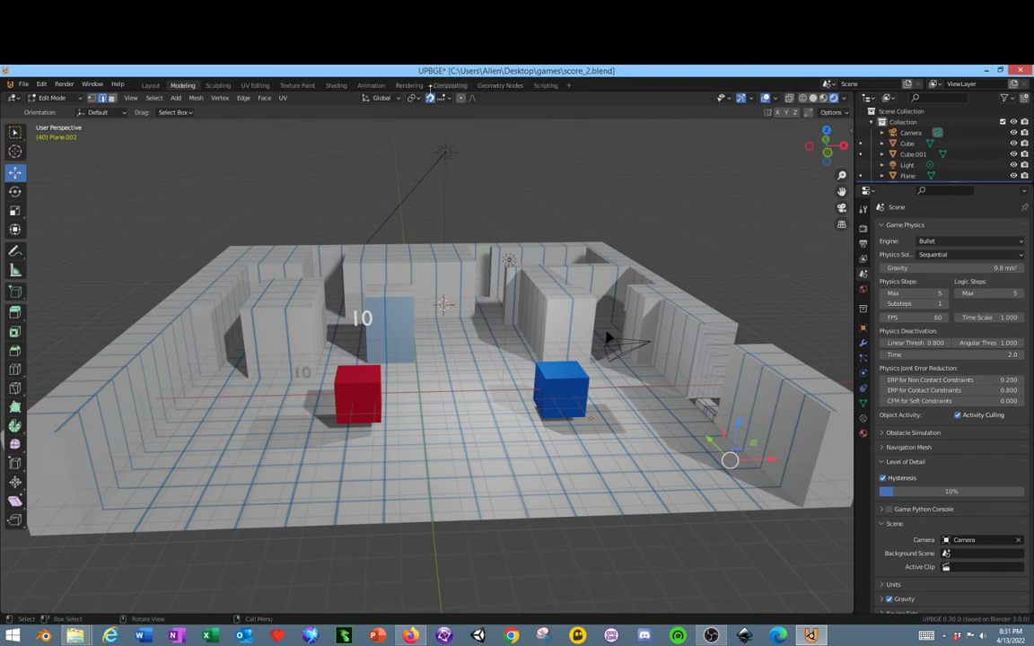
click(371, 85)
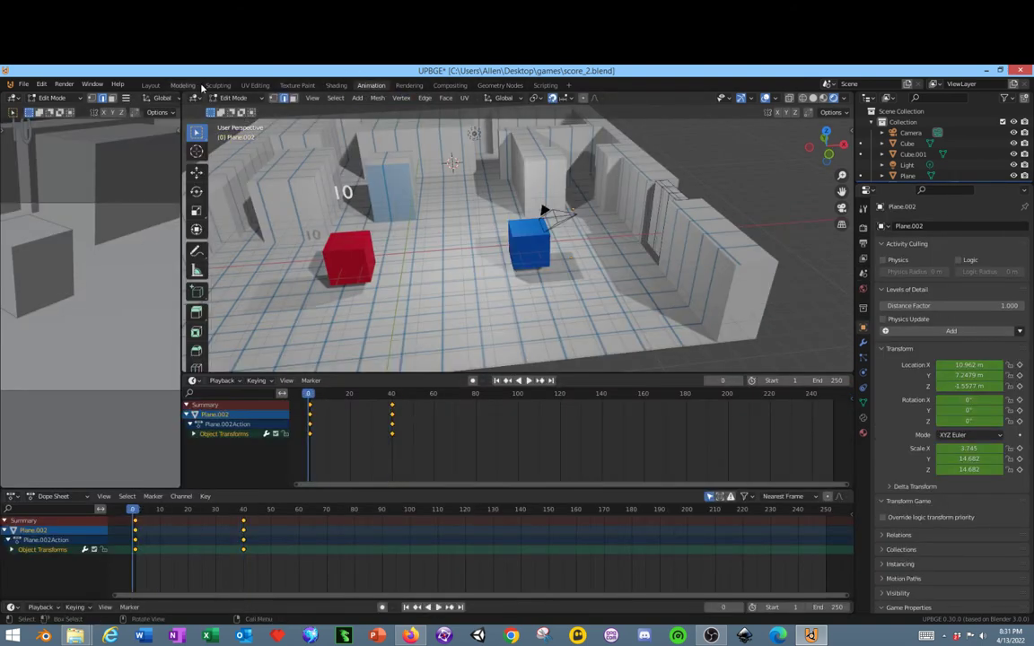
key(space)
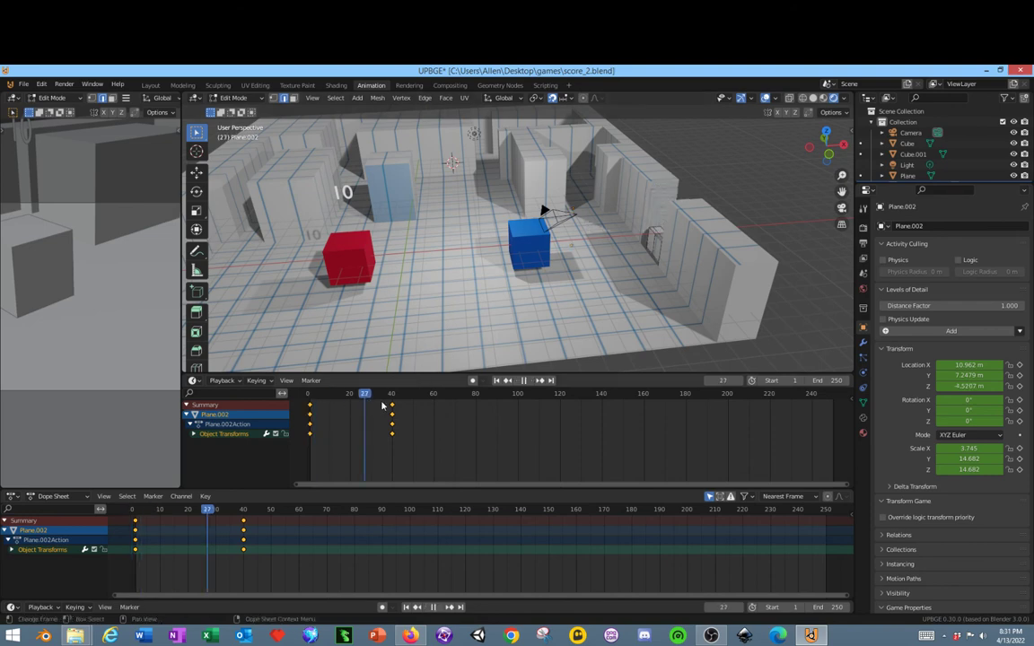
key(Escape)
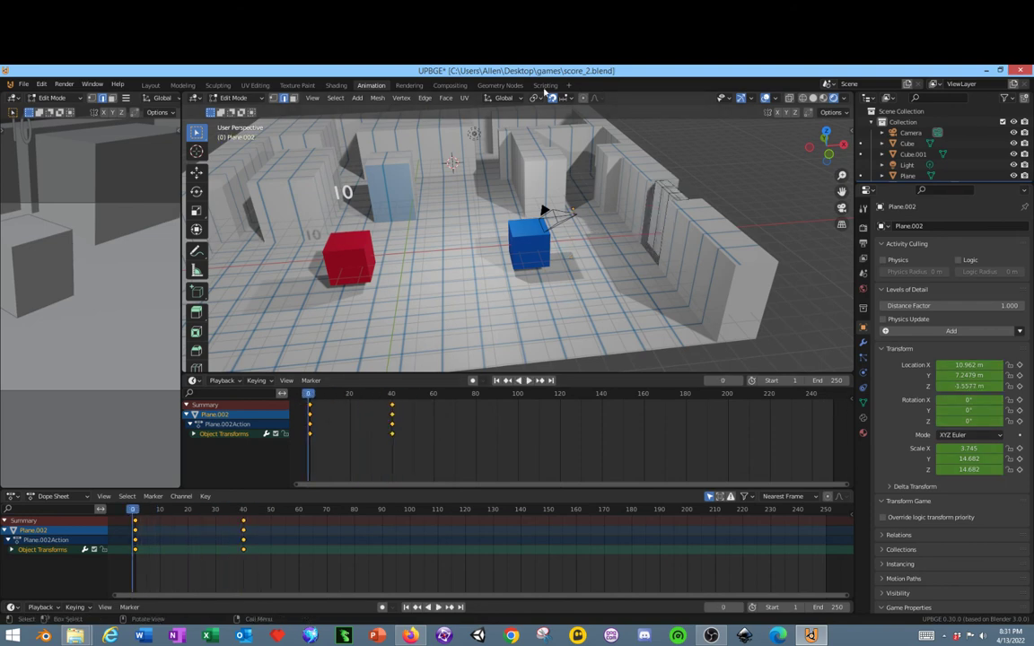
Step: Return to the Layout workspace and select the red cube to show its logic bricks
click(137, 83)
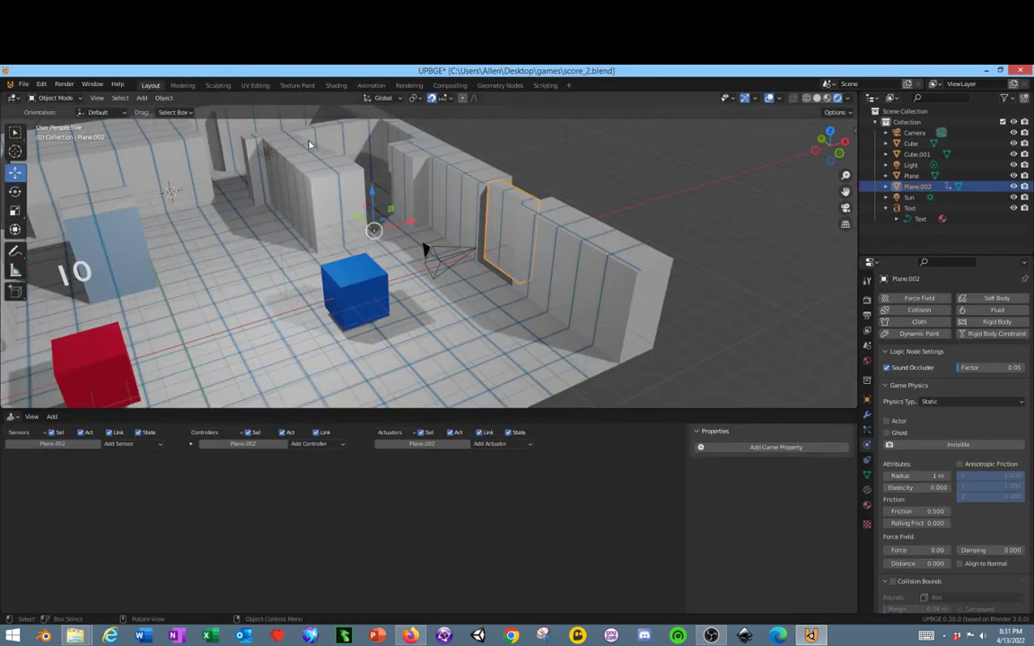
middle_drag(427, 273, 357, 305)
click(139, 298)
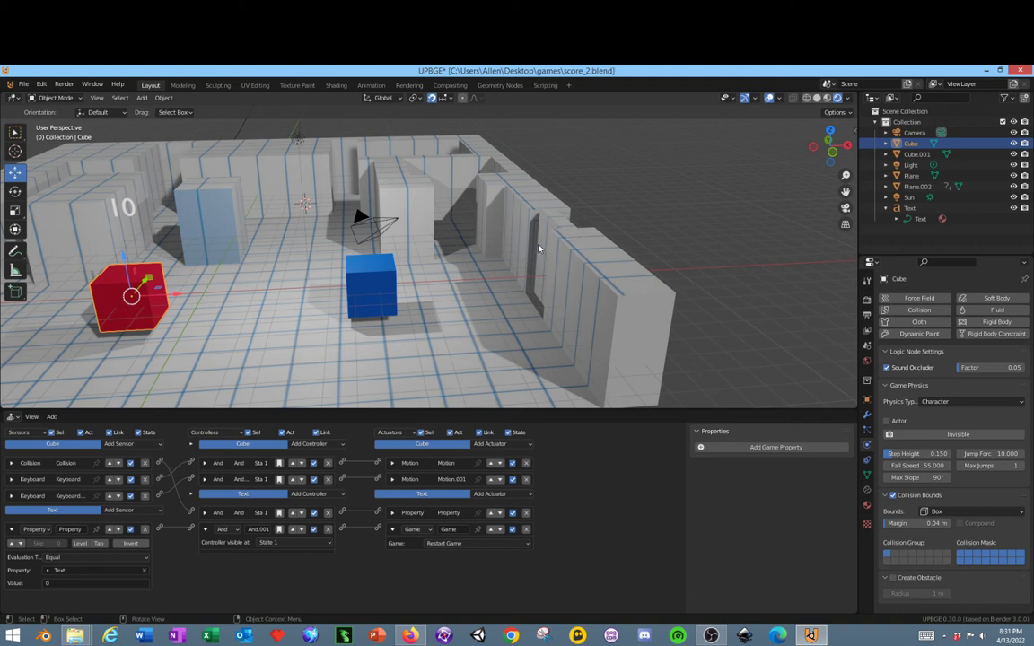
Step: Add another Collision sensor to the red cube
click(133, 446)
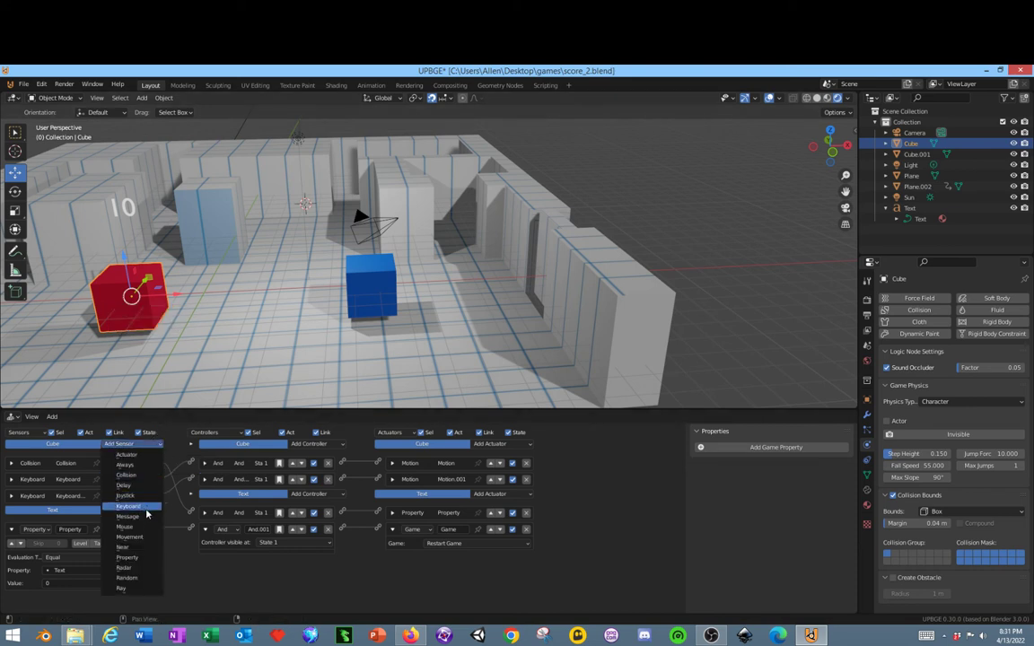
click(136, 446)
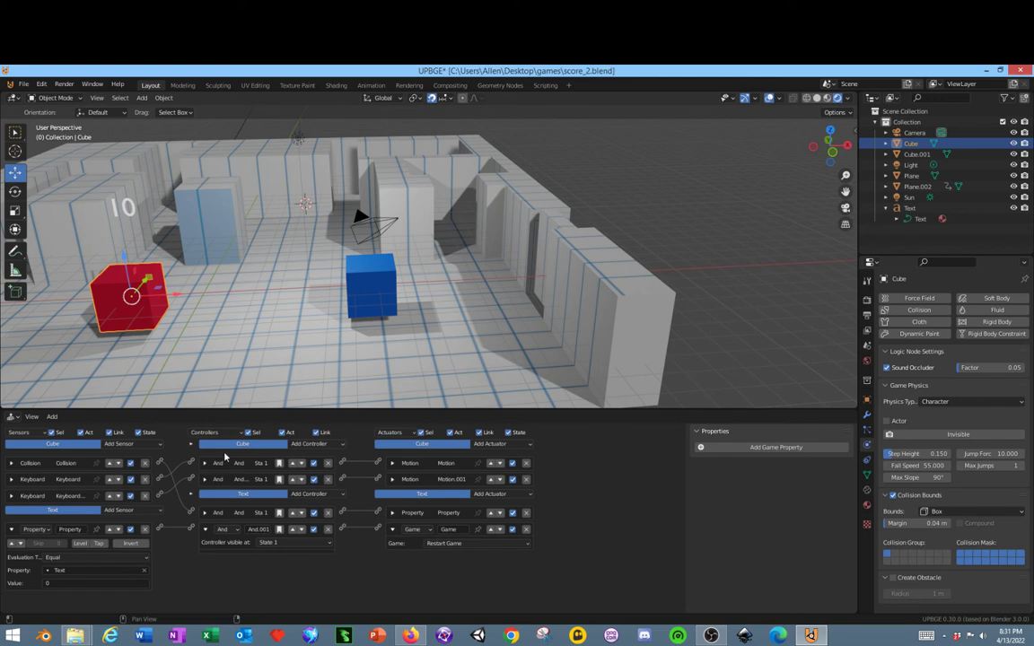
click(493, 444)
click(131, 445)
click(127, 475)
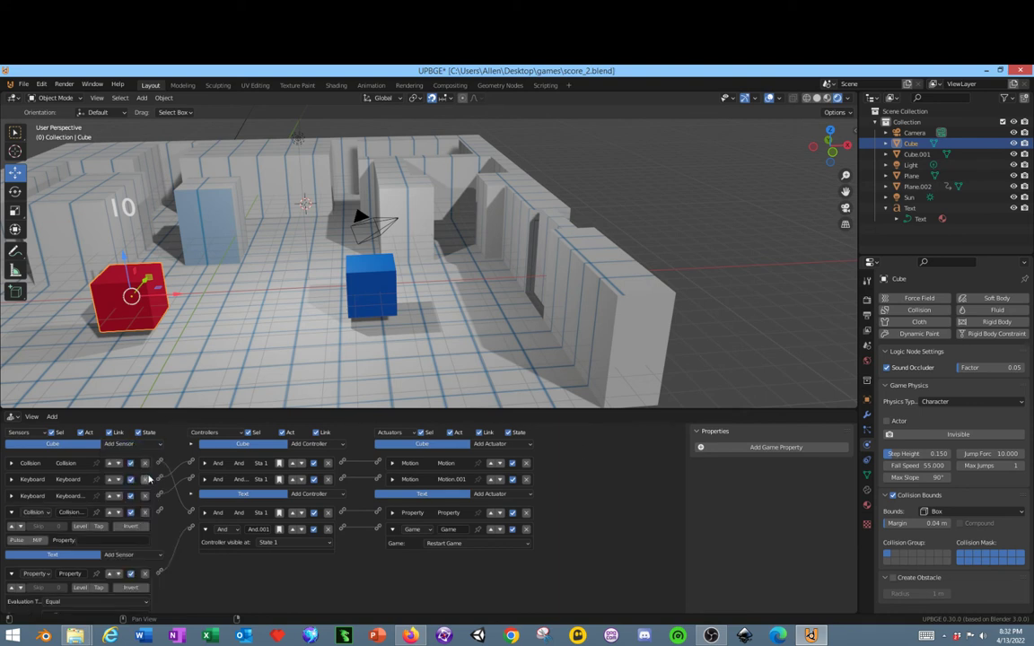
Step: Add an Action actuator to the red cube and set its end frame to 40
click(514, 448)
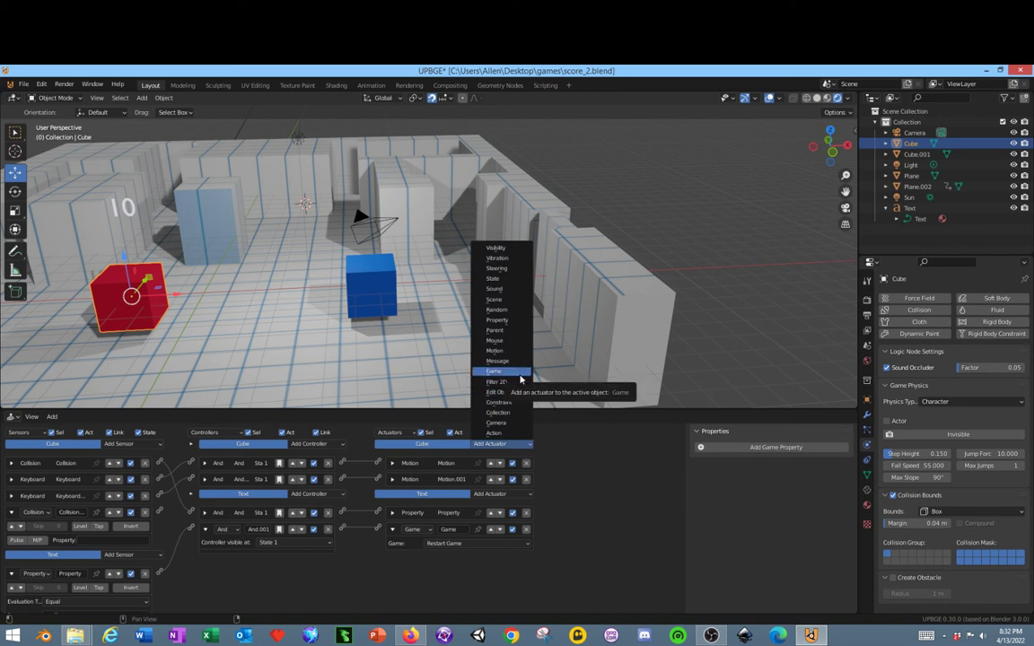
click(497, 432)
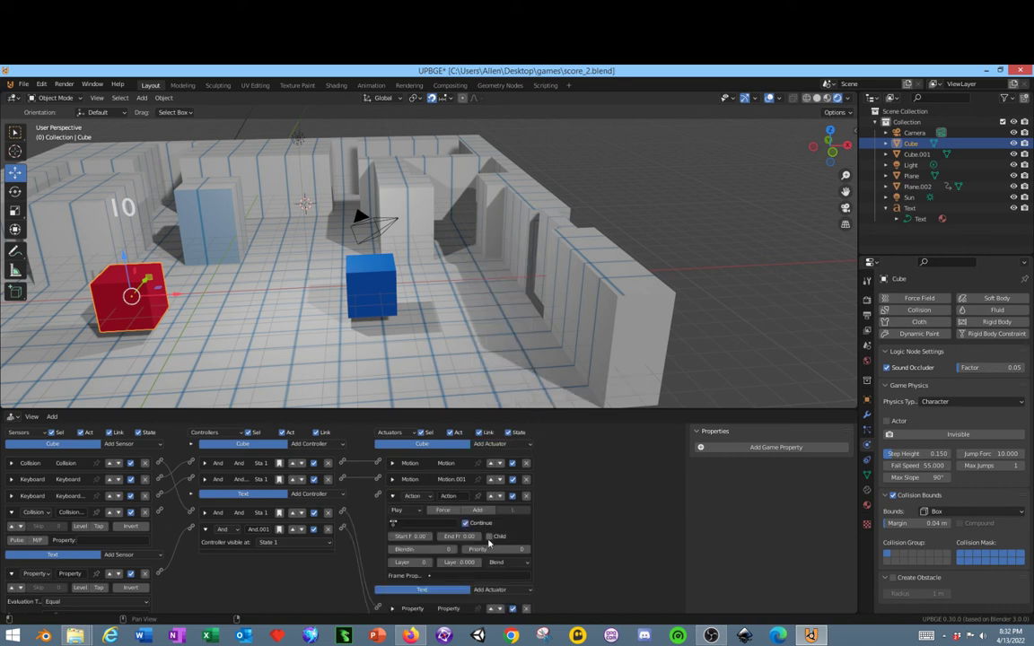
click(496, 446)
mouse_move(459, 536)
mouse_down()
mouse_move(503, 536)
mouse_move(463, 536)
mouse_up()
click(441, 537)
click(480, 537)
click(480, 537)
click(480, 537)
click(481, 537)
Step: Try material filtering on the red cube's new Collision sensor, then remove that sensor and the cube's Action actuator
click(38, 540)
click(102, 542)
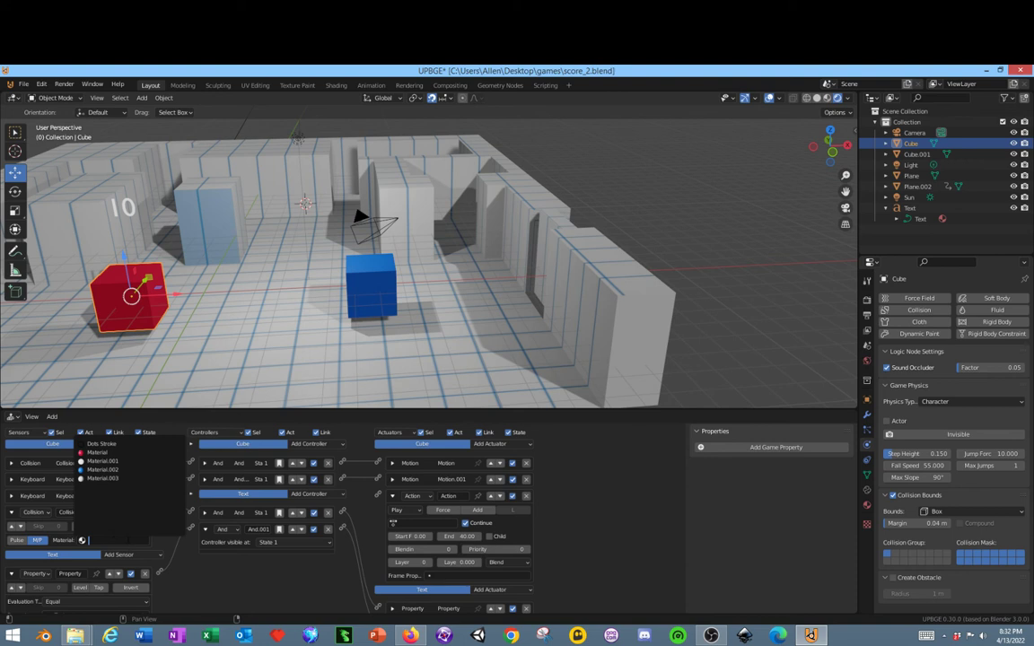
click(172, 558)
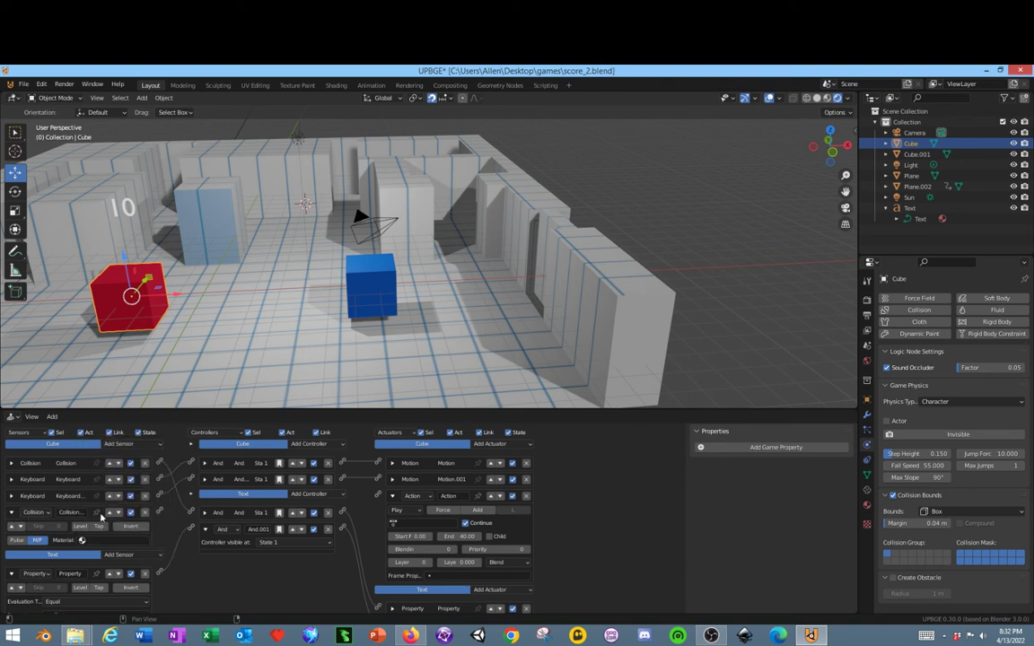
click(13, 512)
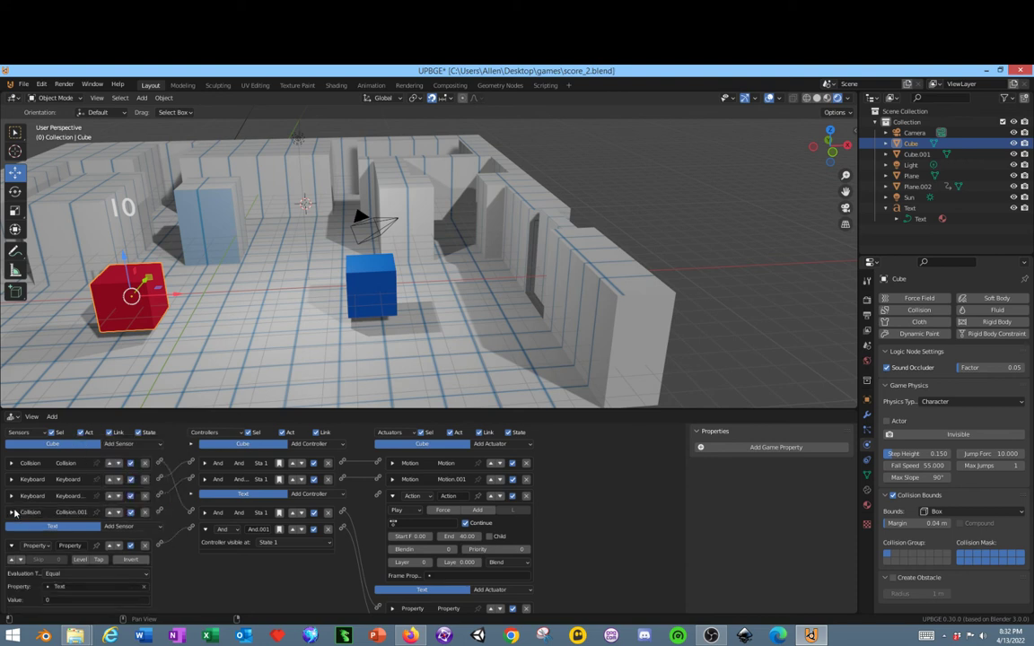
click(144, 512)
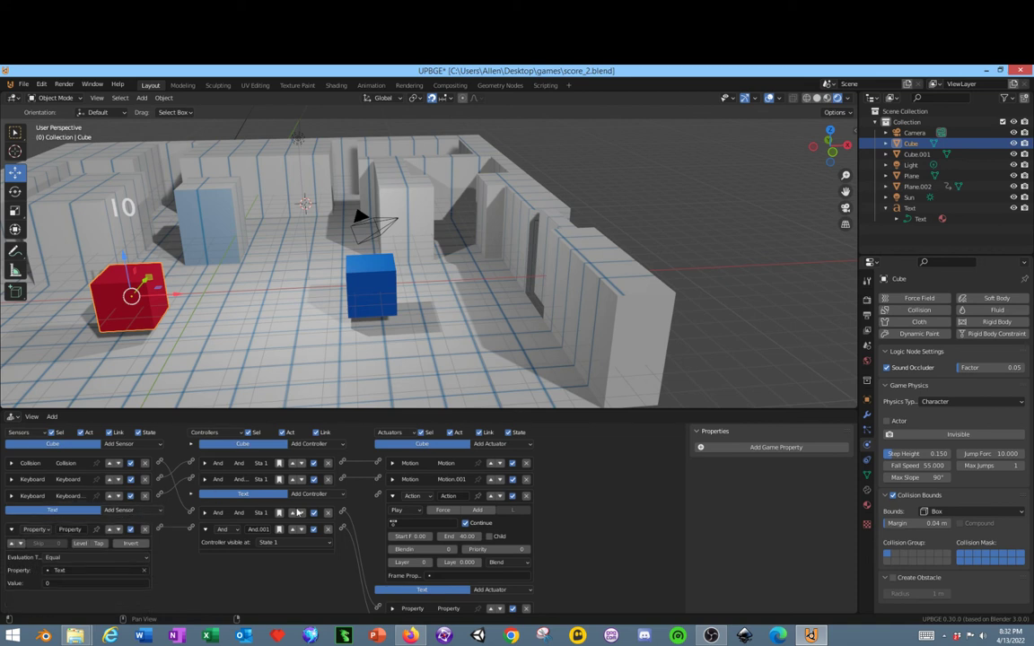
click(525, 495)
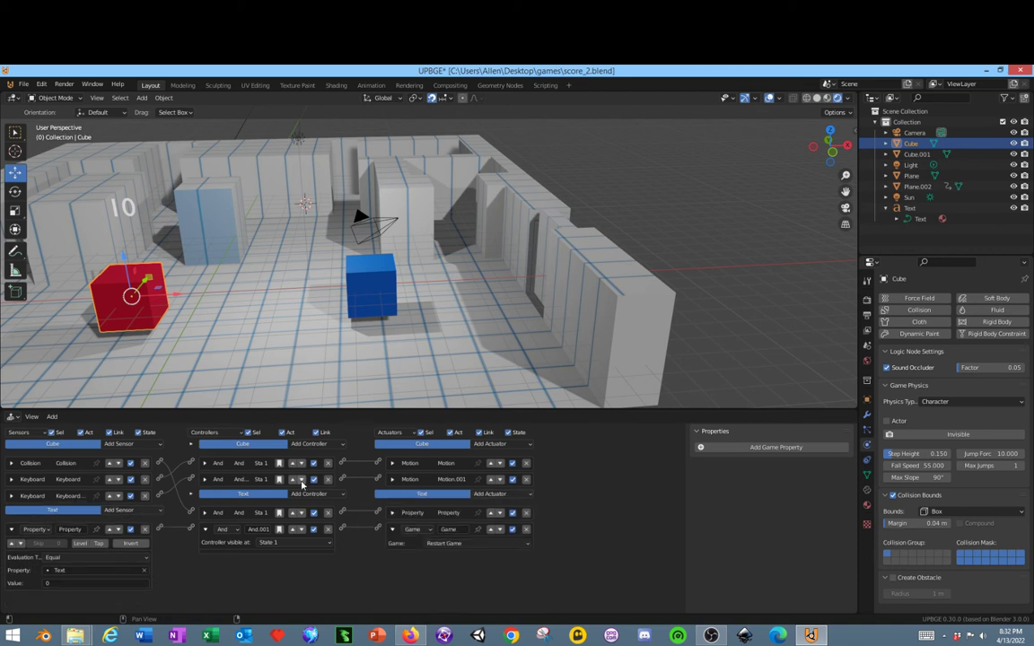
Step: Select the score text and remove its Restart Game actuator
click(127, 208)
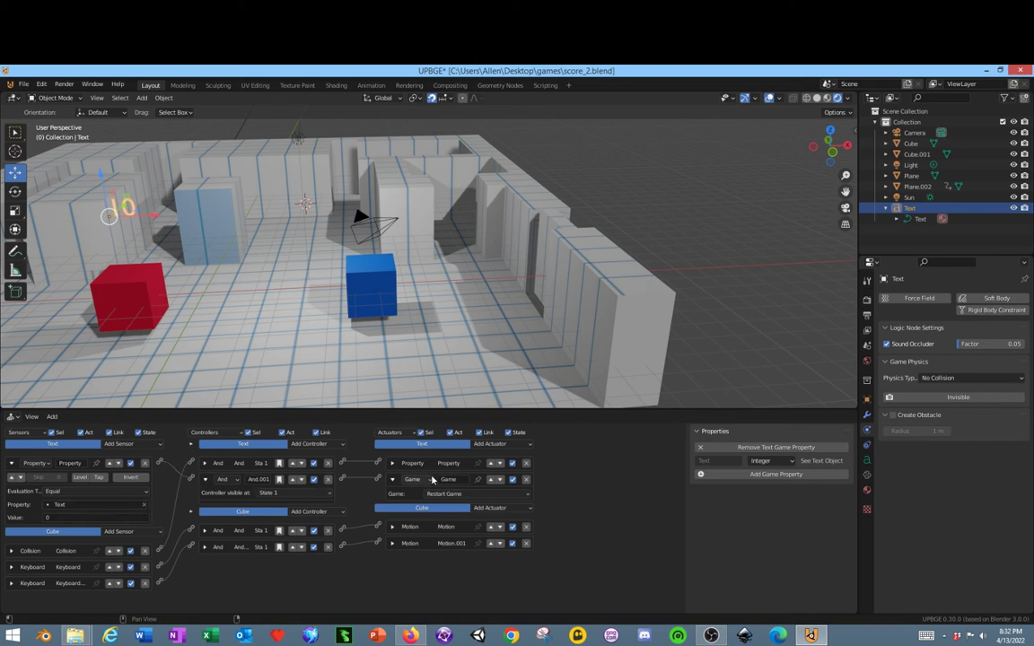
click(528, 480)
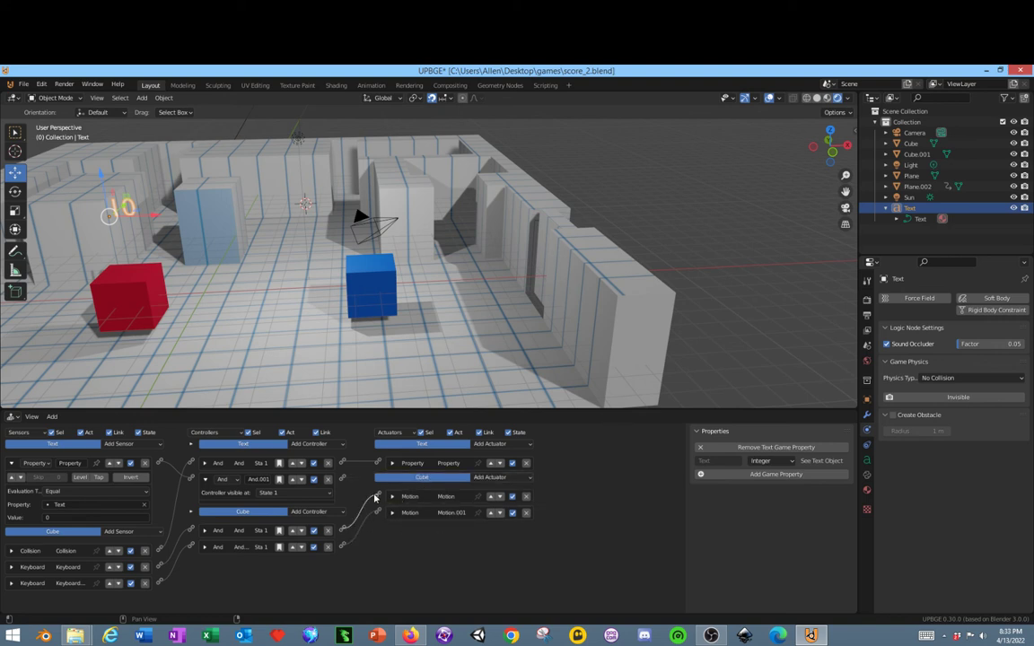
Step: Give the door an Action actuator that plays Plane.002Action up to frame 40, driven by the score text's And.001 controller
click(547, 230)
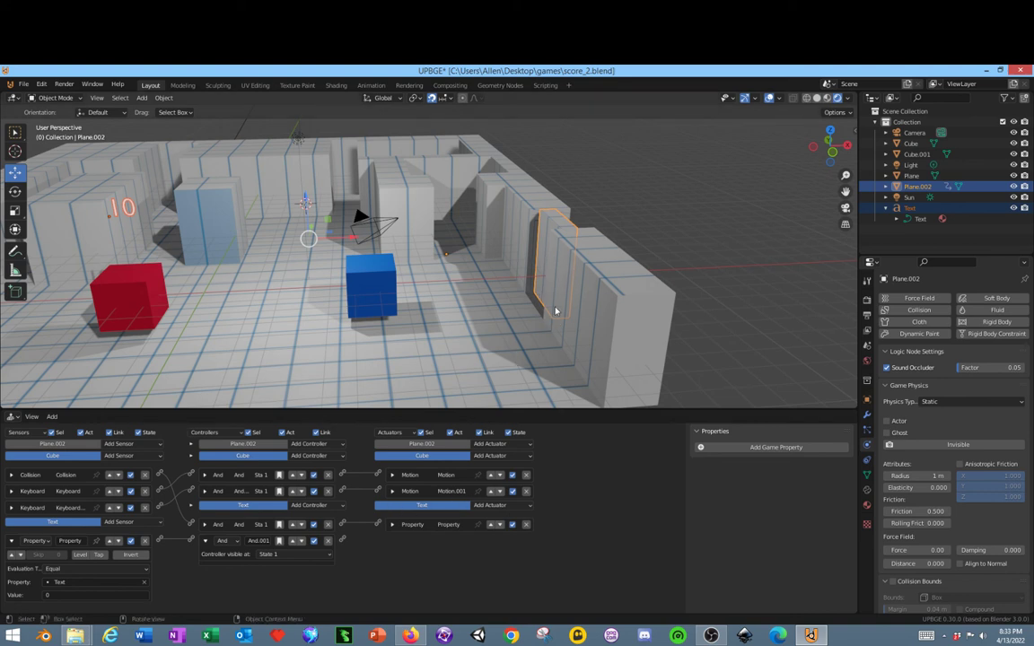
click(492, 445)
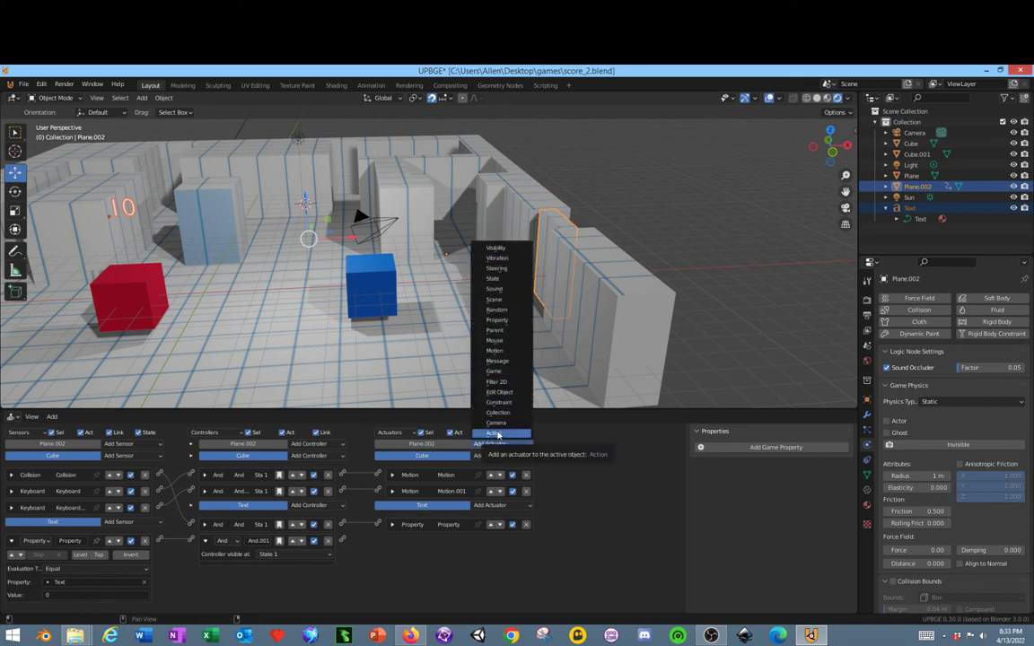
click(498, 434)
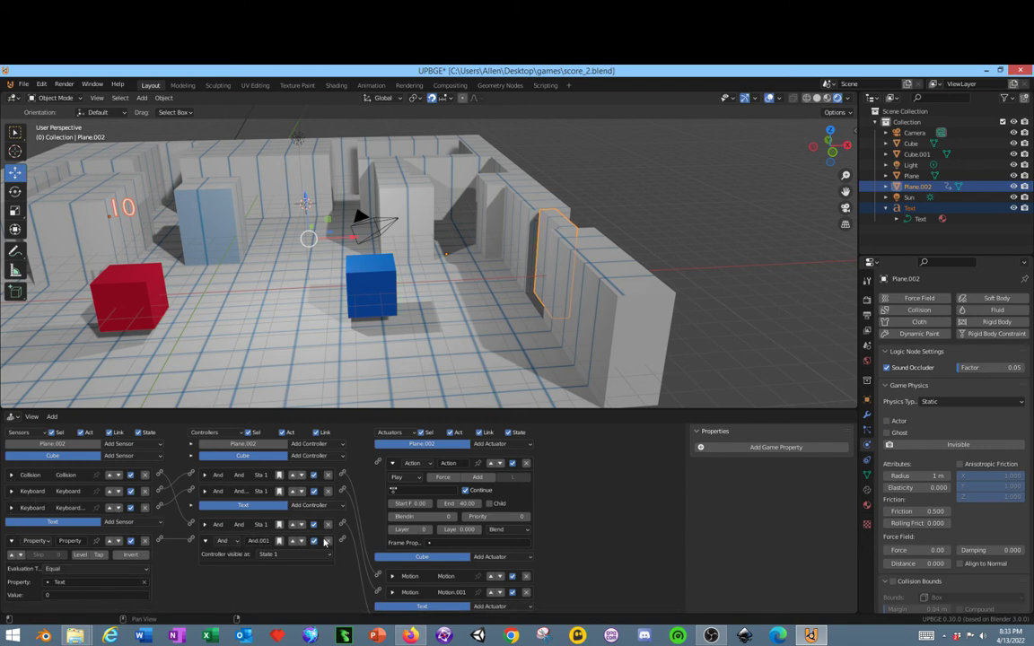
drag(342, 541, 379, 463)
click(394, 490)
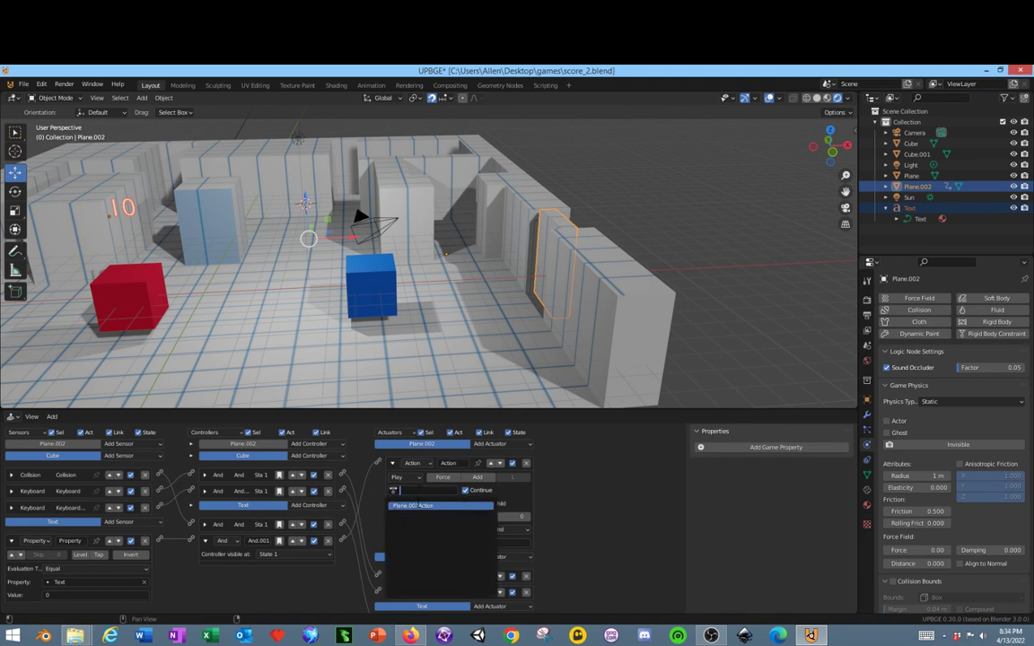
click(420, 505)
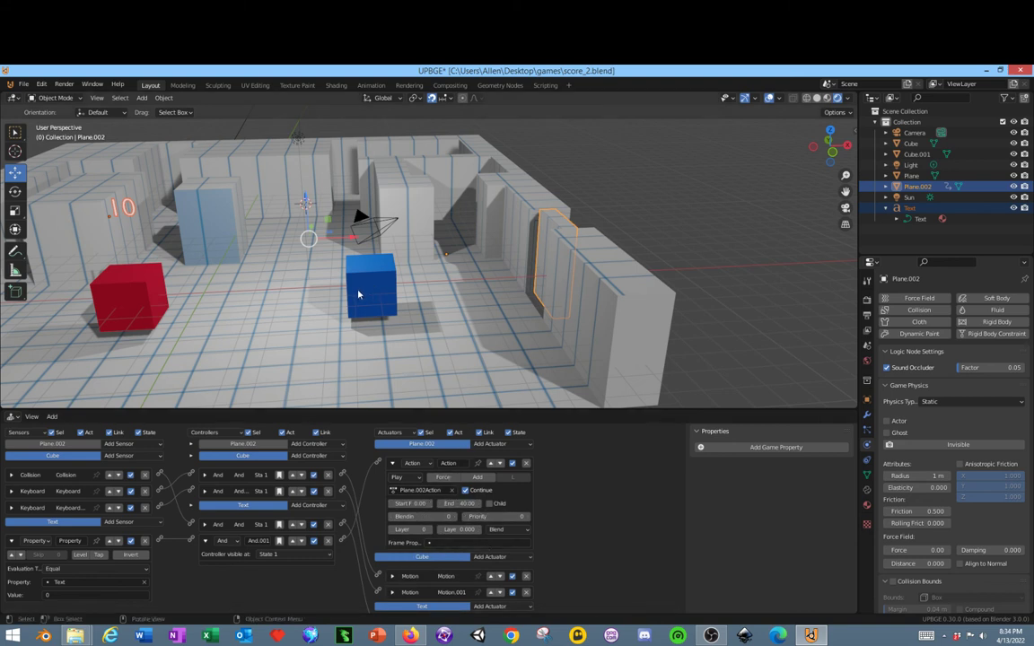
Step: Run the game and move the red cube into the blue cube to test the door opening at score zero
key(p)
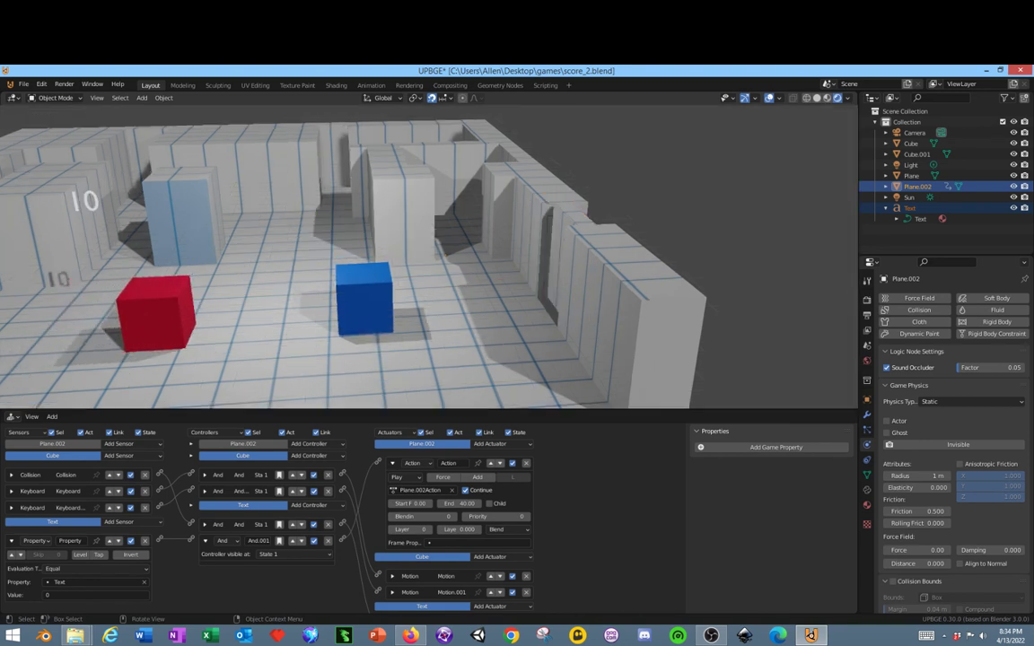
key(Right)
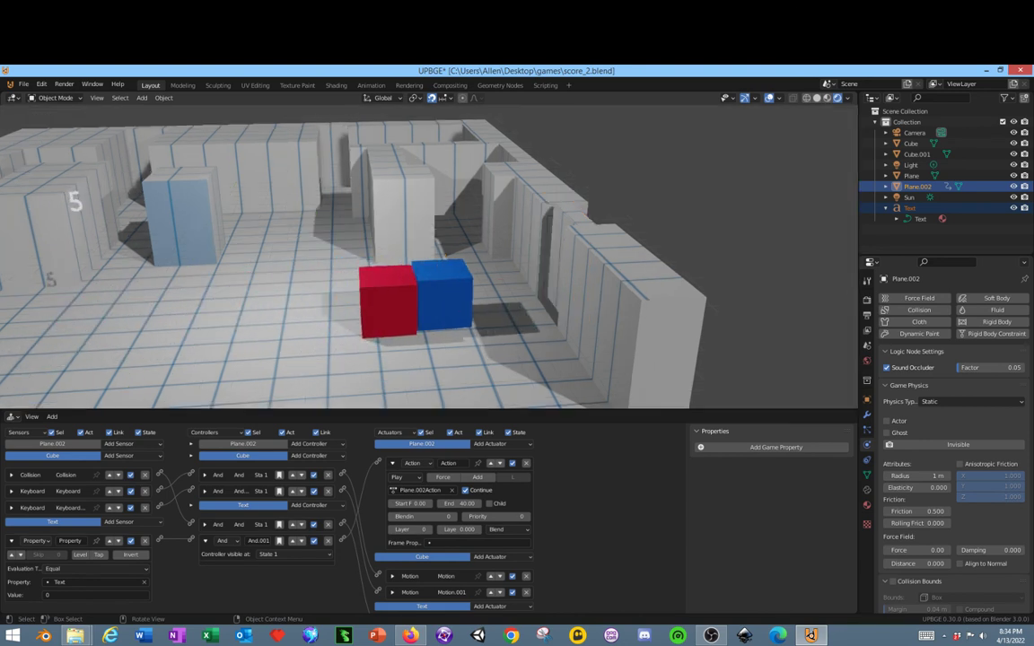
key(Right)
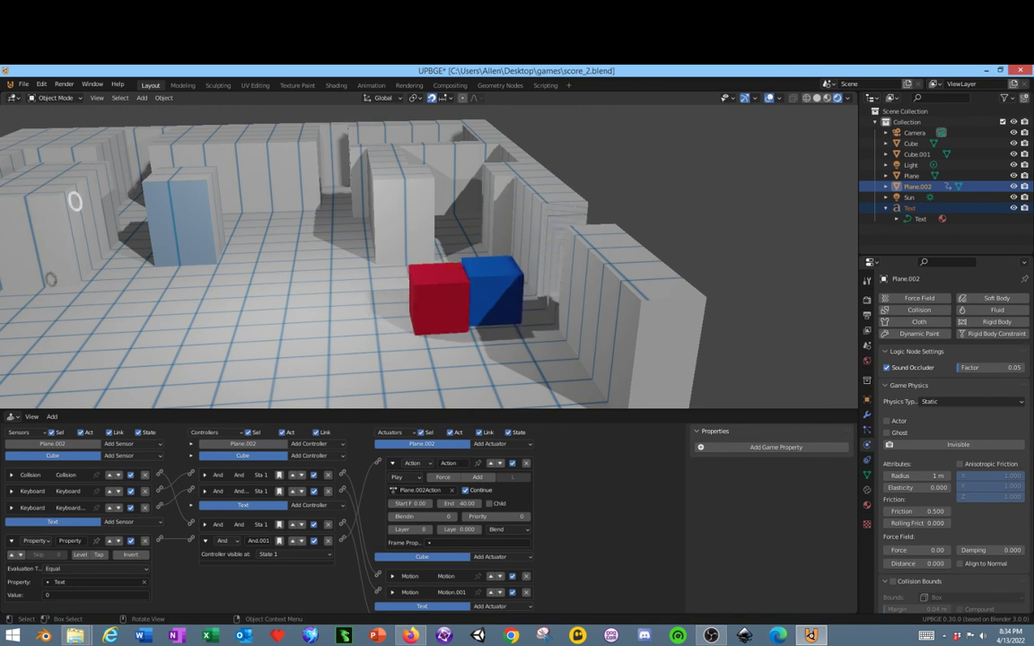
key(Right)
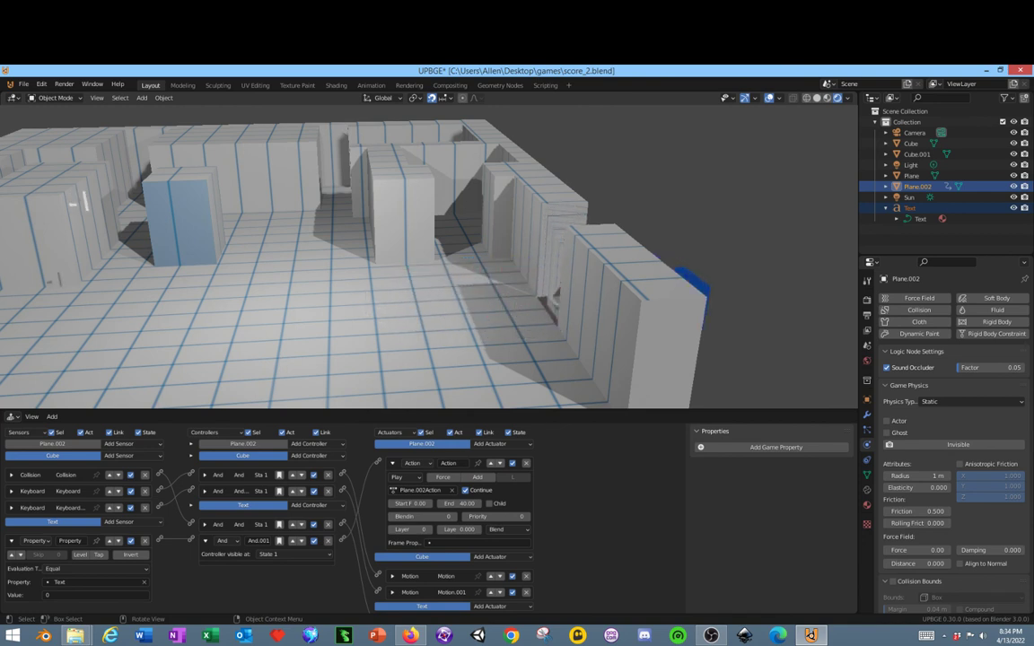
key(Escape)
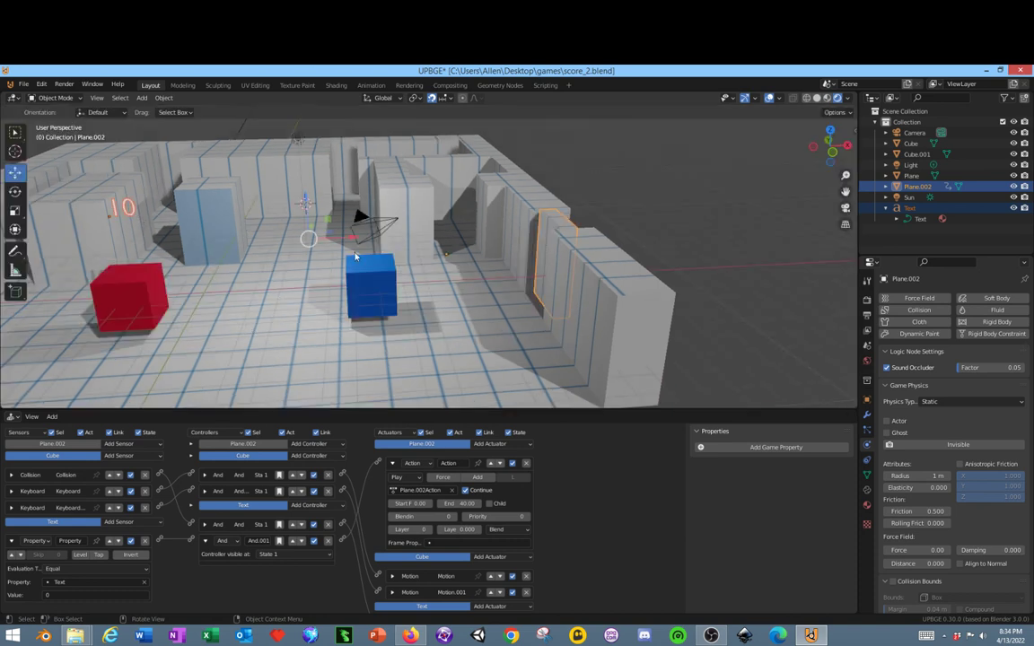
Step: Select the blue cube together with the score text and add an Edit Object actuator set to End Object to the blue cube
click(381, 282)
click(385, 283)
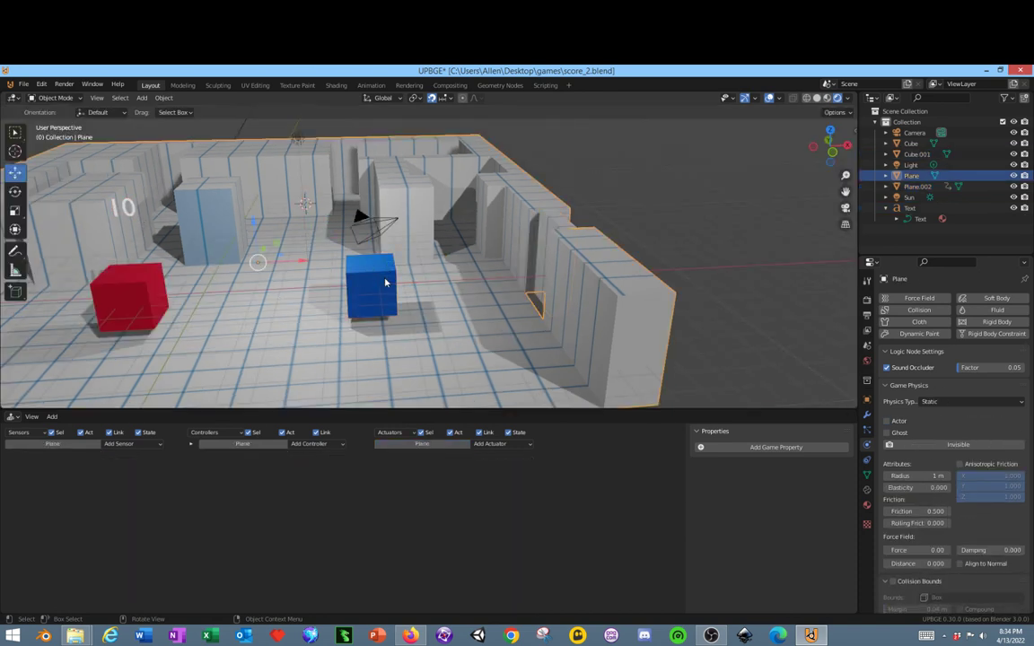
click(369, 282)
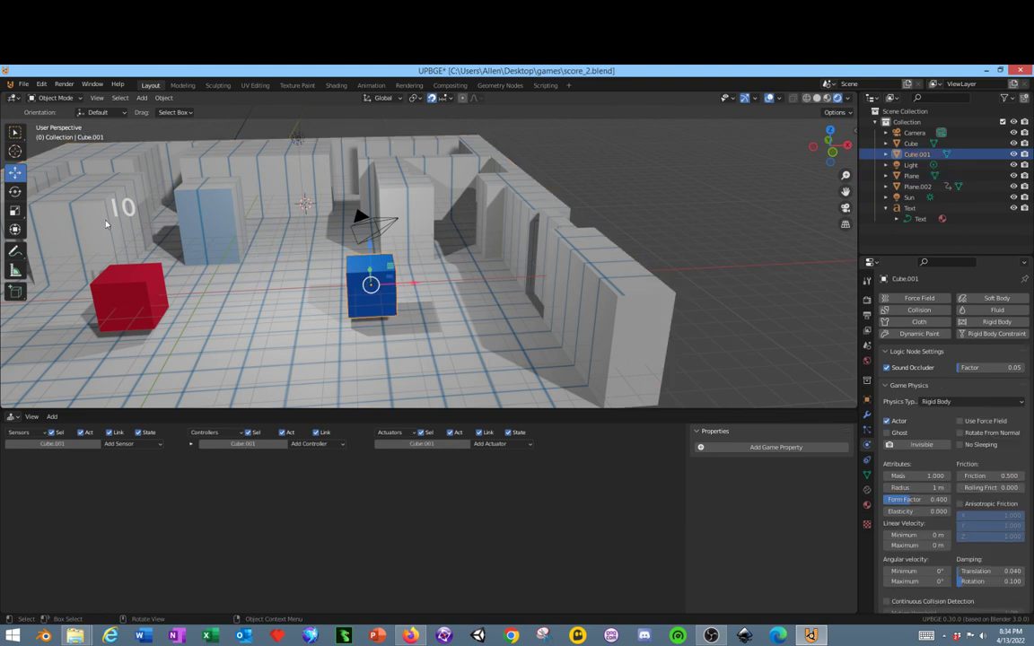
shift+click(134, 213)
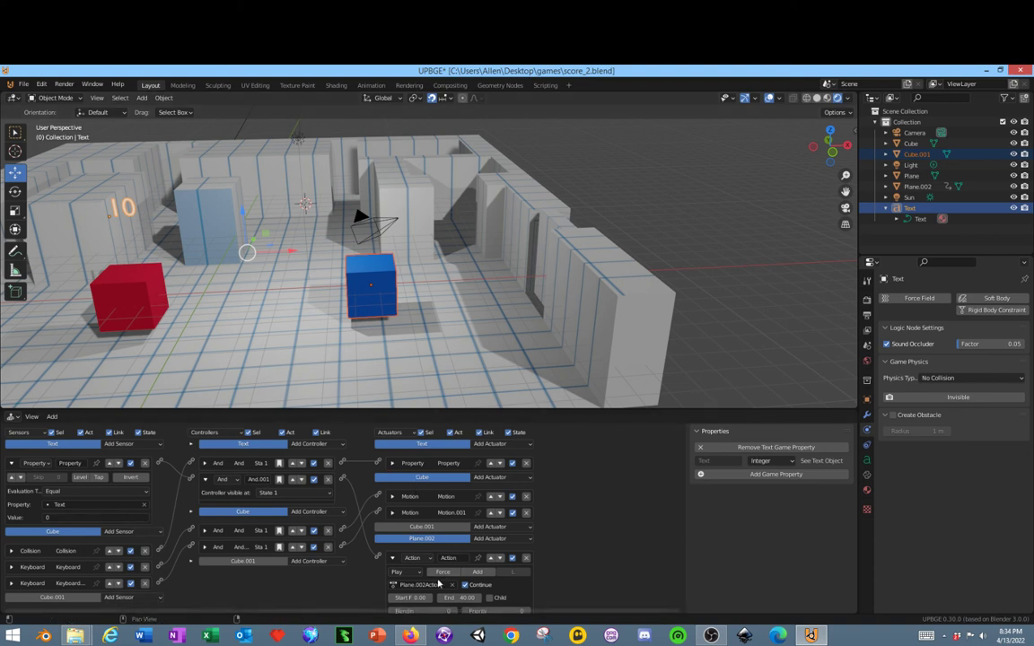
scroll(432, 563, down, 1)
scroll(433, 561, up, 1)
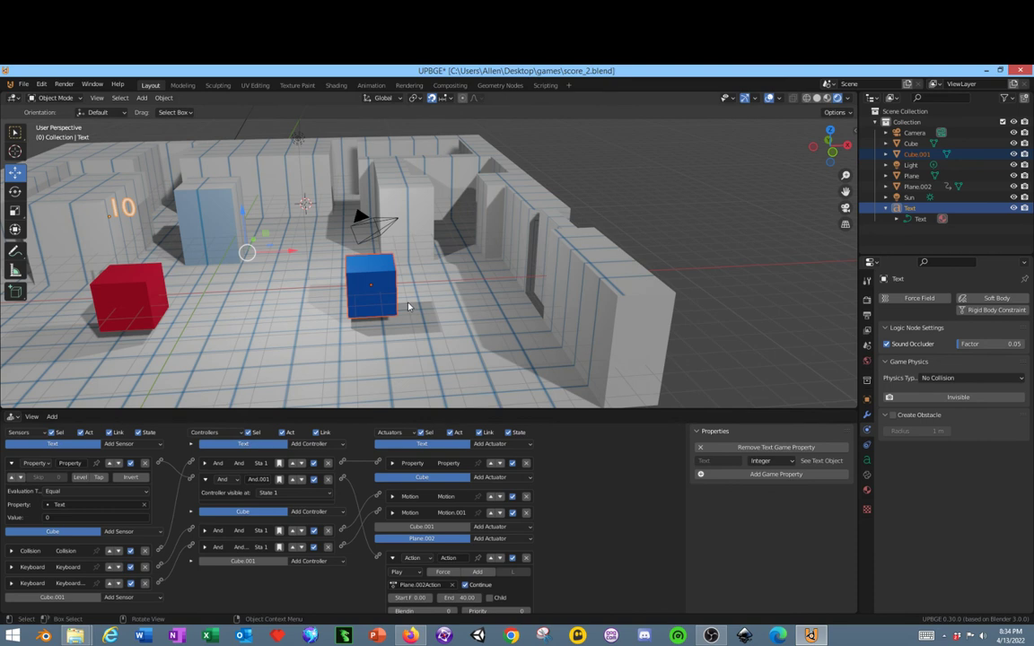
click(485, 527)
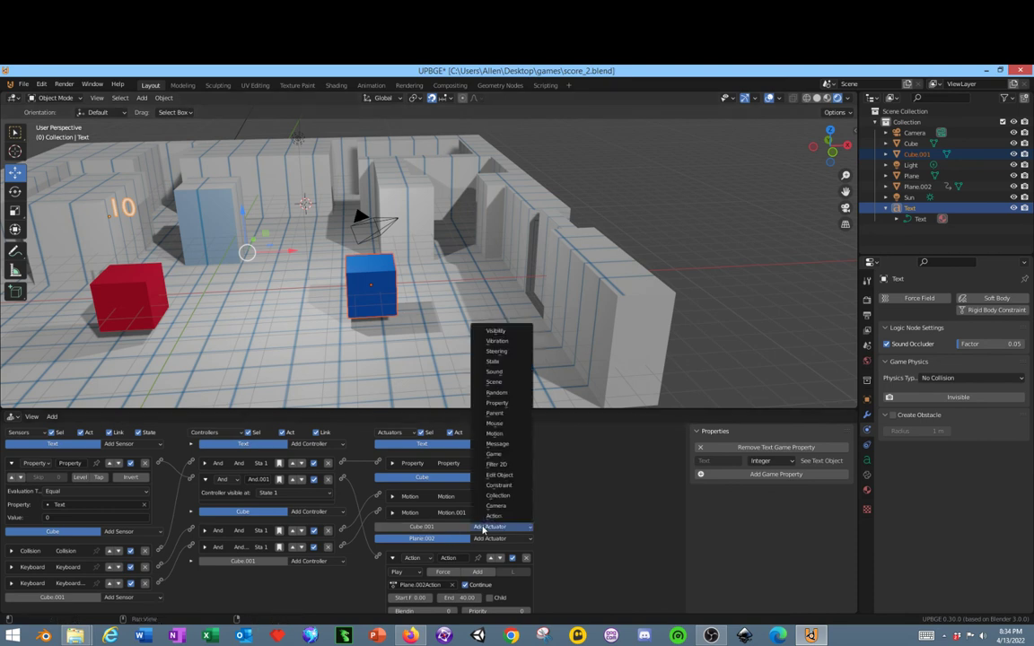
click(499, 475)
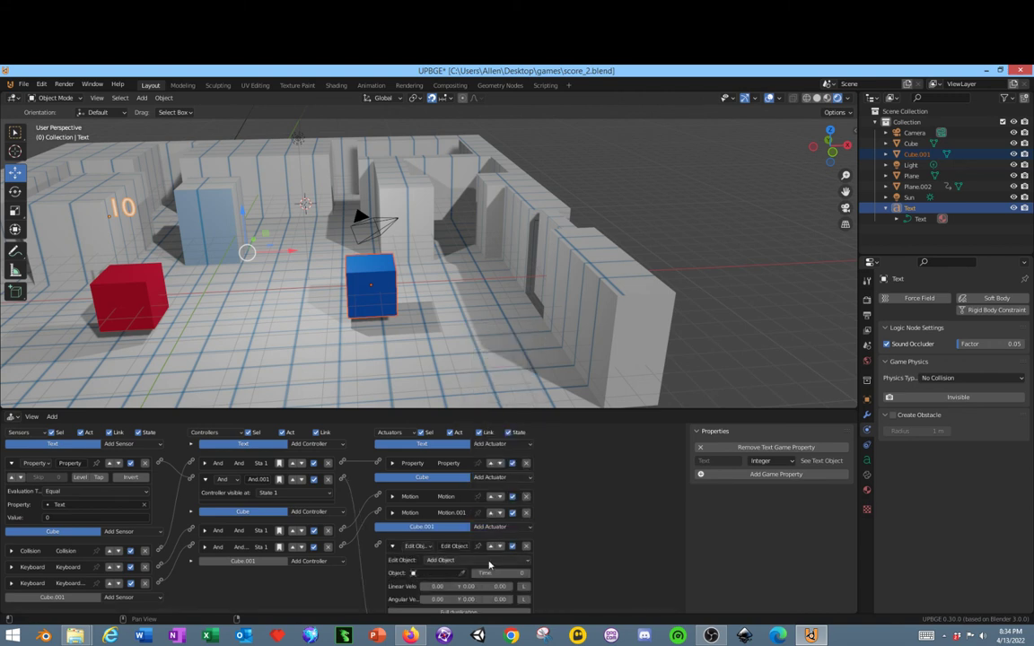
click(442, 559)
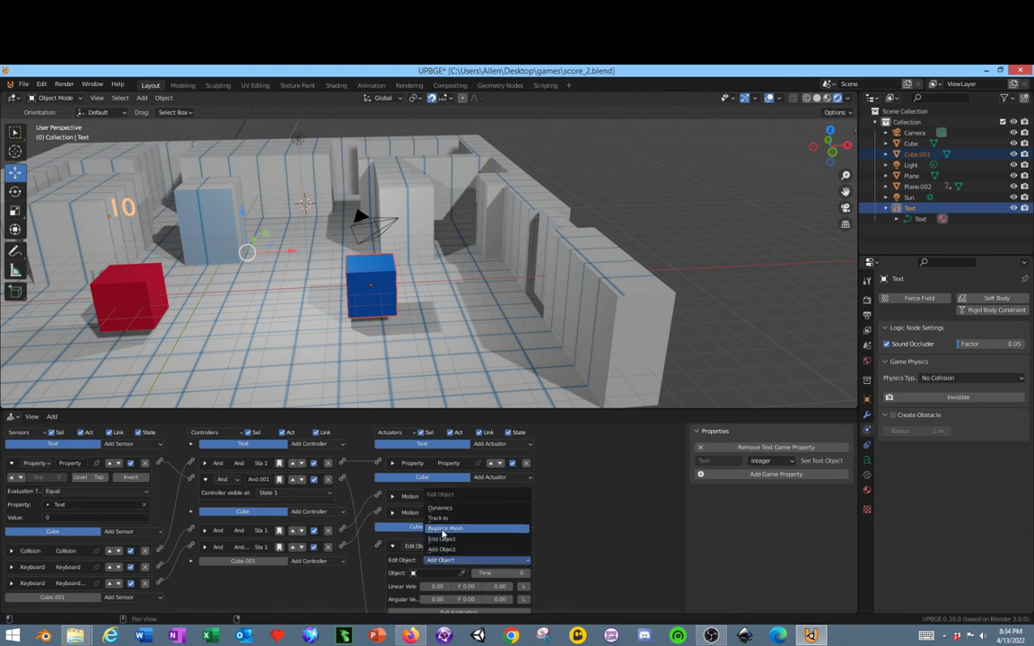
click(455, 539)
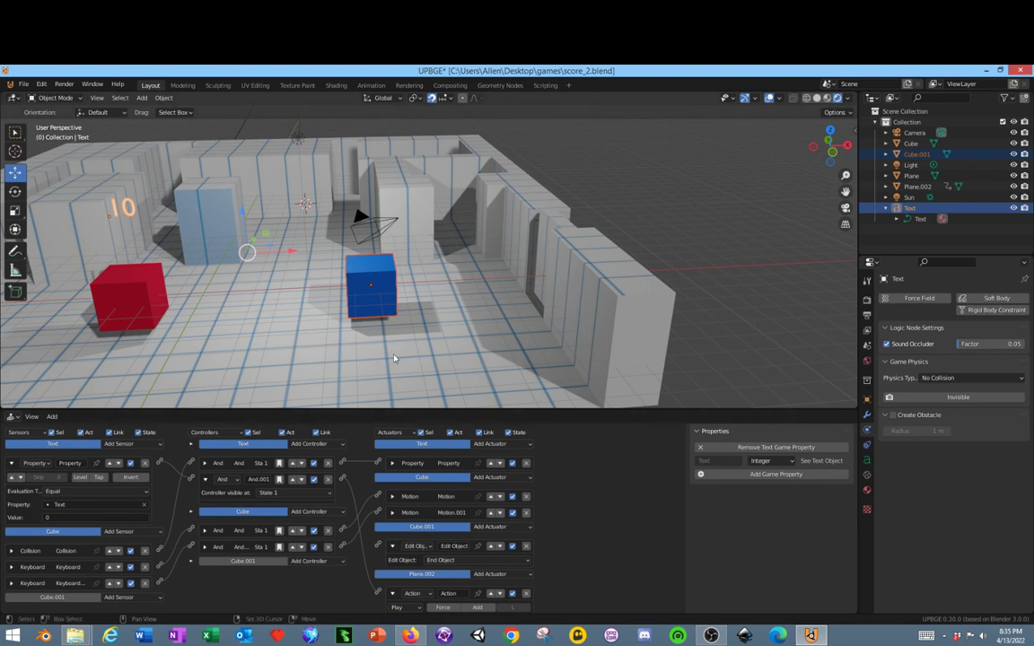
Step: Link the score text's And.001 controller to the blue cube's End Object actuator, with the door also selected
click(544, 233)
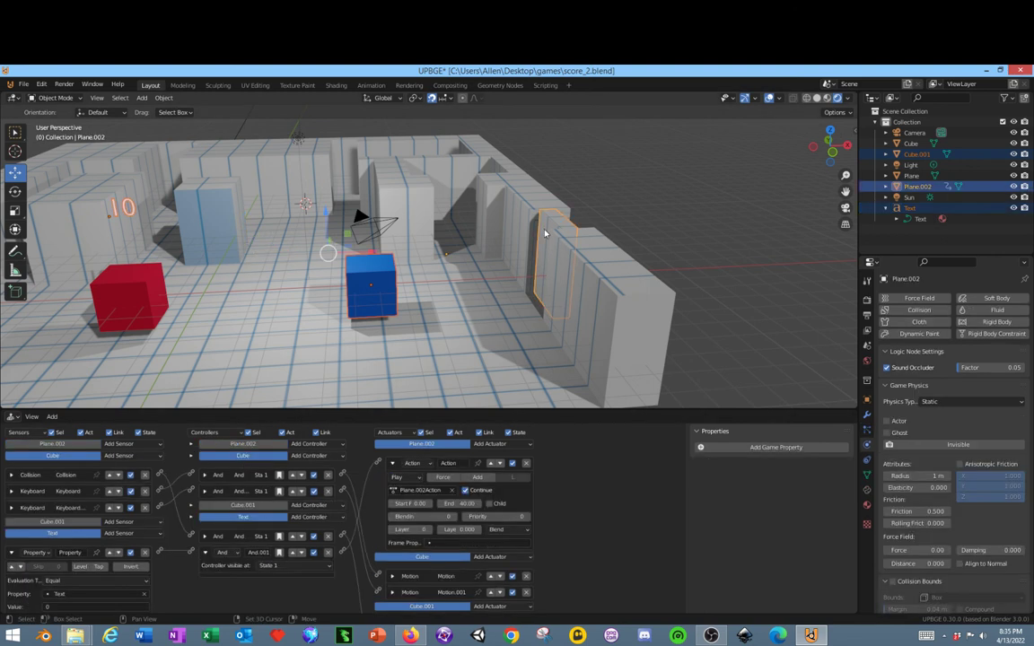
scroll(244, 572, down, 2)
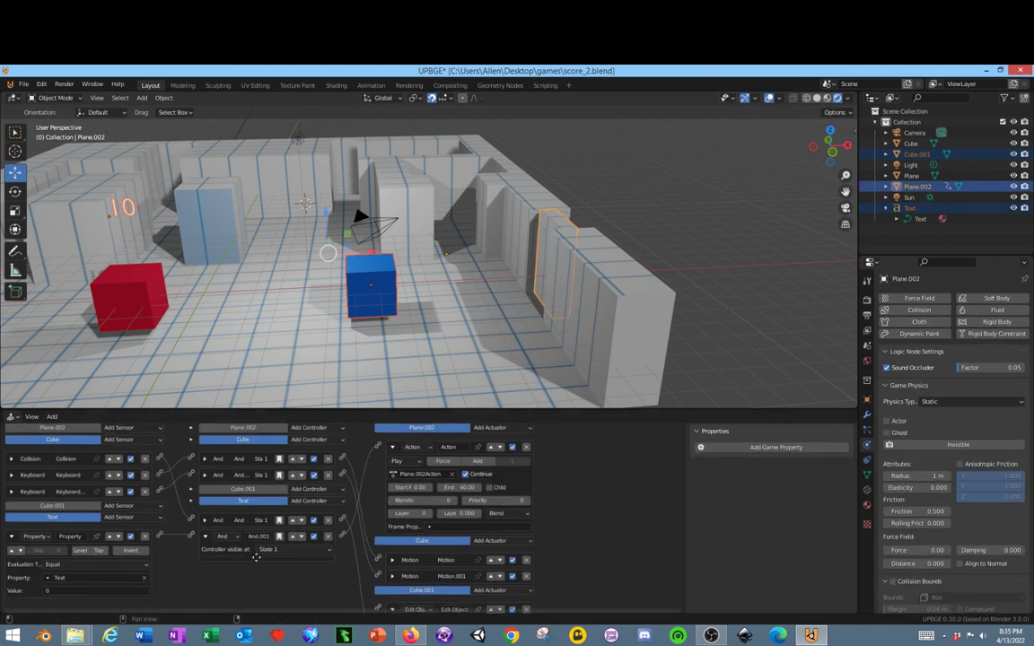
mouse_move(269, 563)
middle_down()
mouse_move(270, 542)
mouse_move(271, 559)
middle_up()
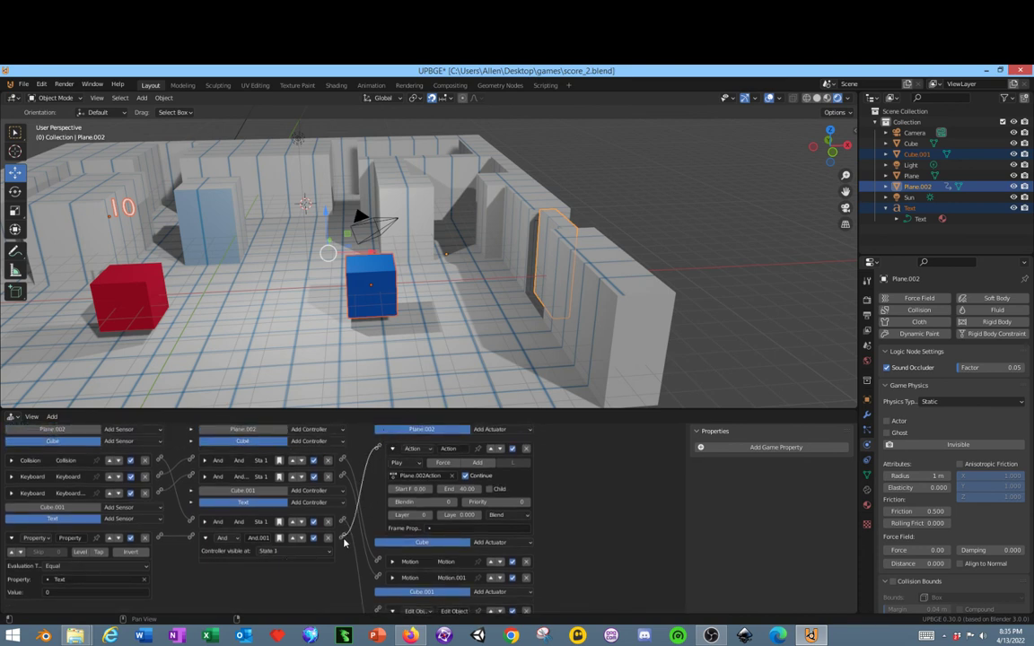
middle_drag(341, 566, 342, 505)
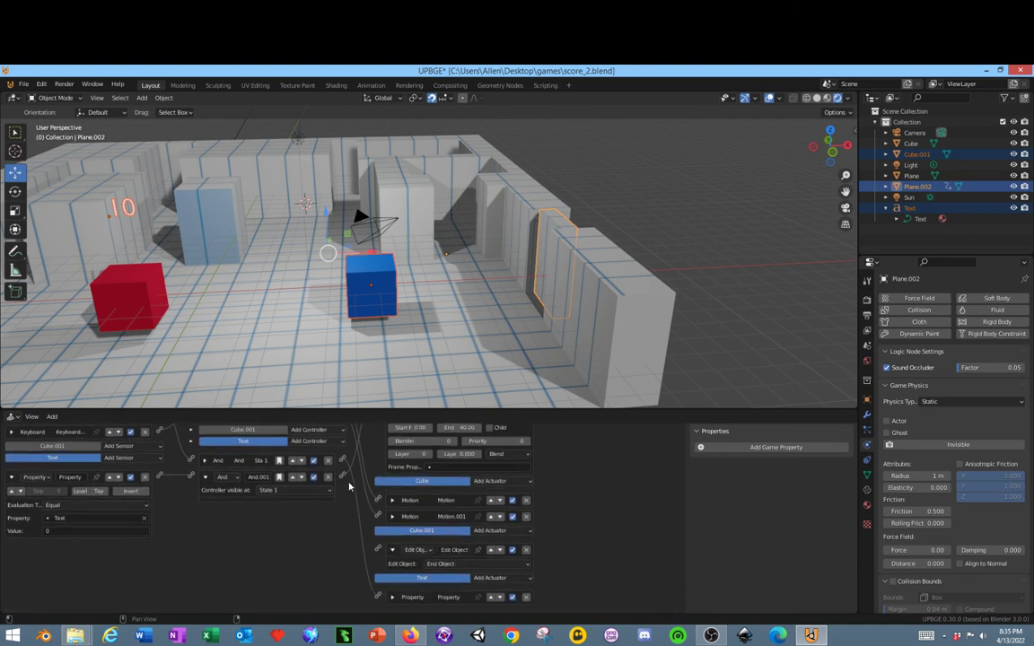
drag(342, 477, 381, 551)
Step: Play the game again, pushing the red cube against the blue one to test its removal when the score hits zero
key(p)
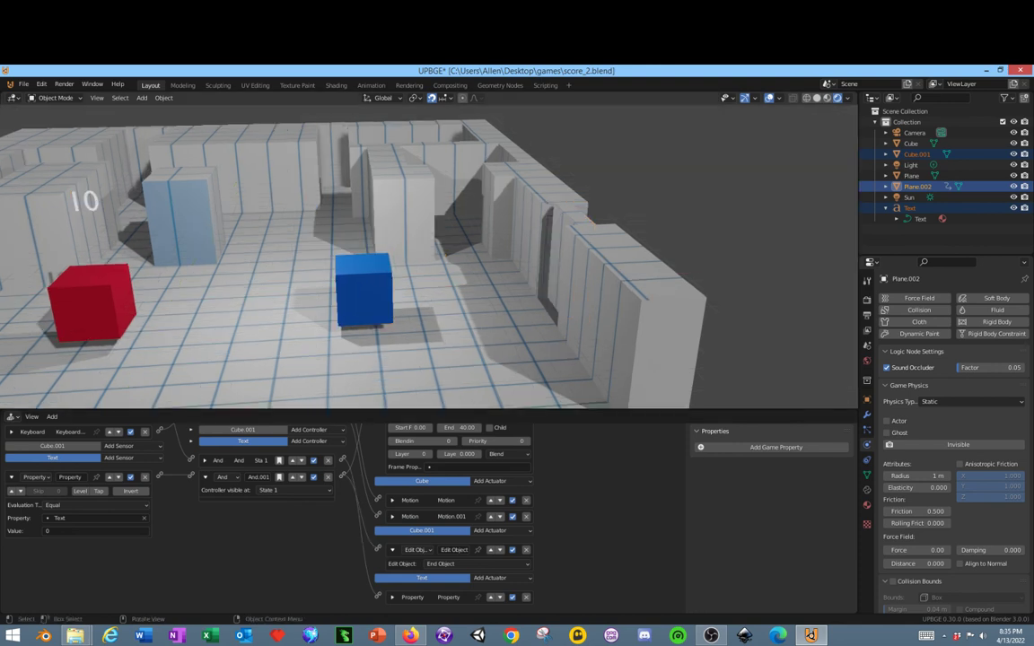
key(Right)
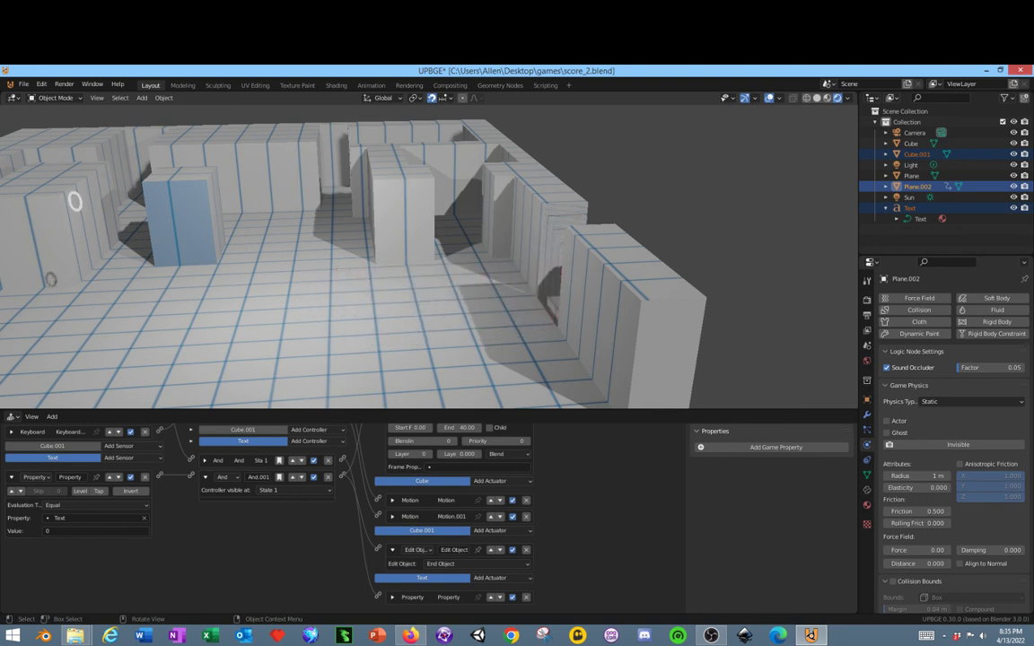
key(Escape)
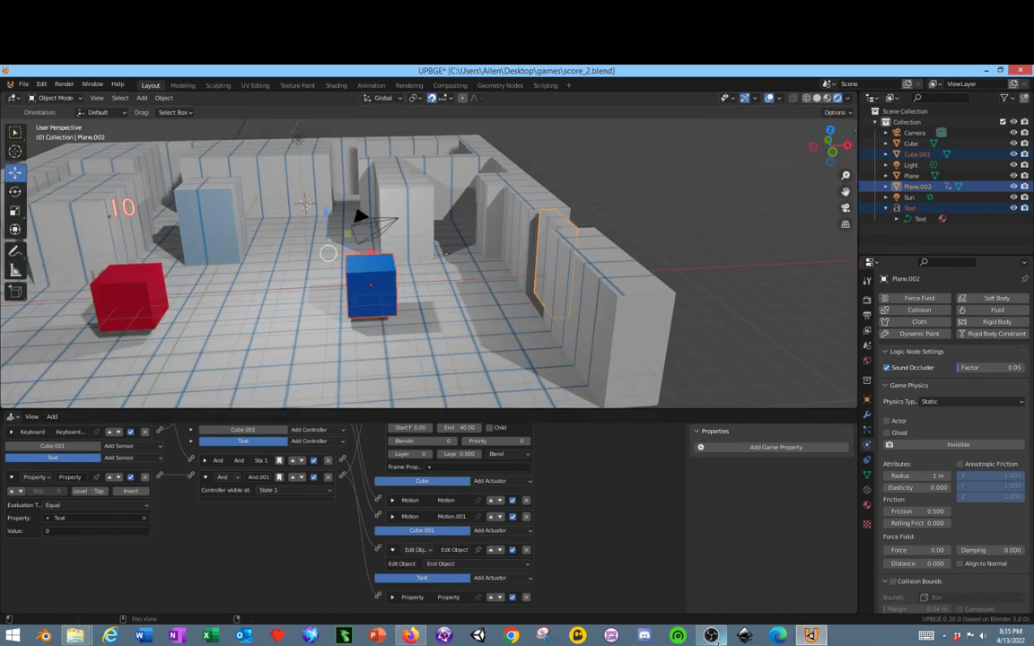
click(810, 636)
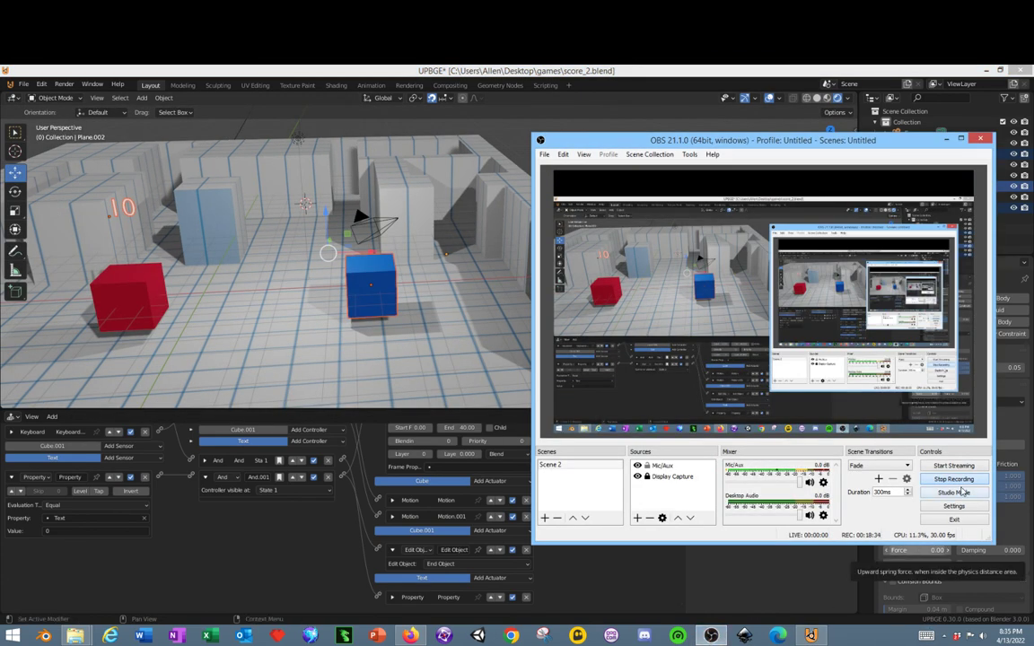